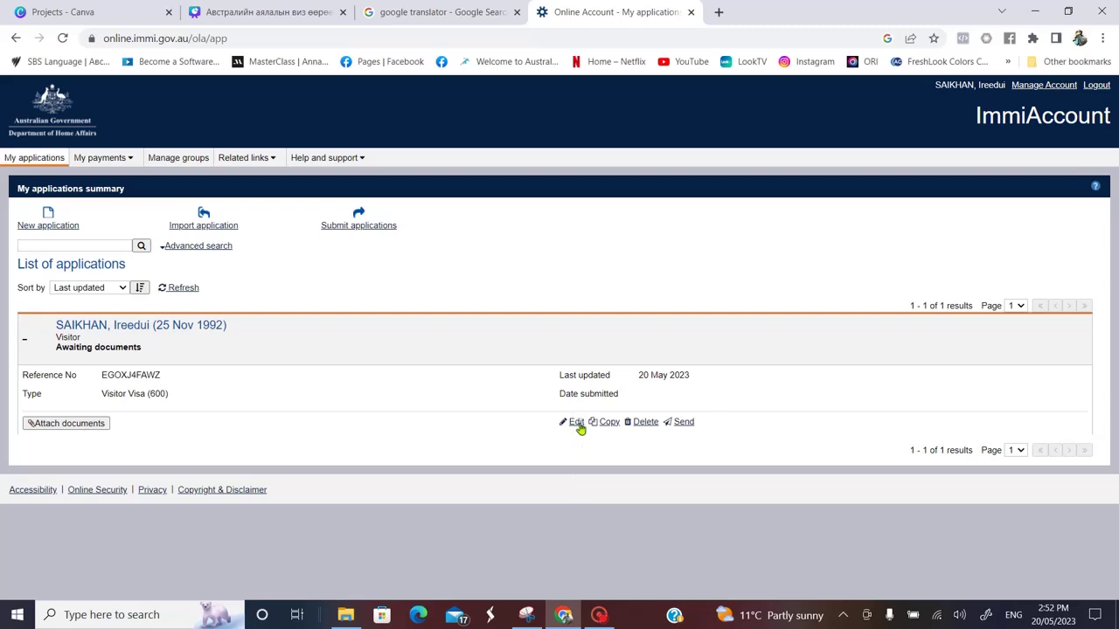
# Open the document attachment page of the visitor visa application and copy its introductory attachment instructions.
pyautogui.click(70, 426)
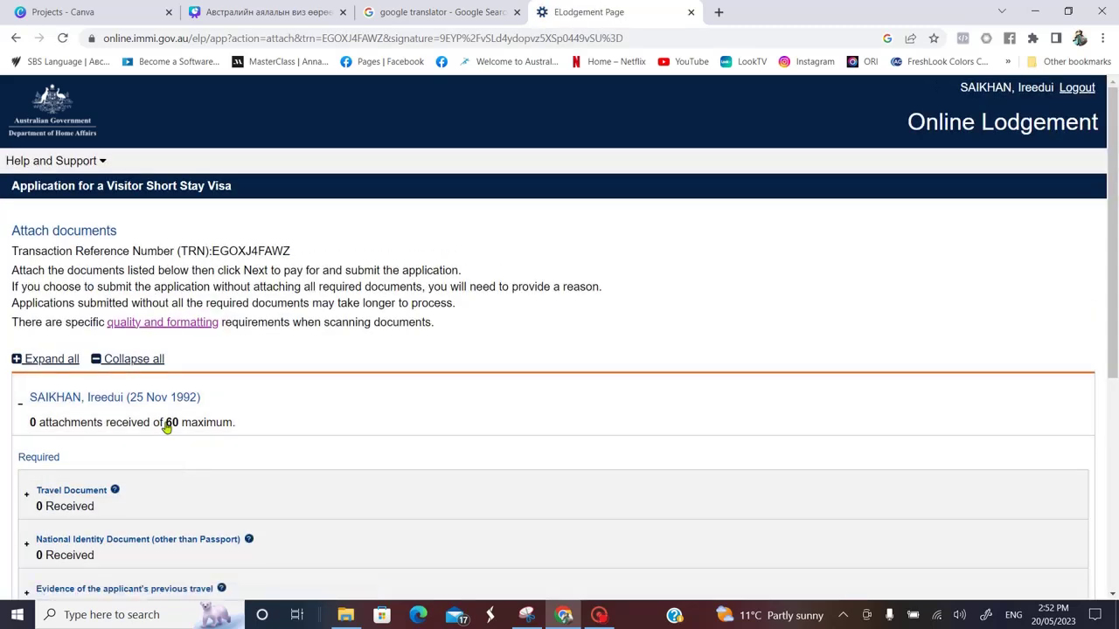
pyautogui.moveTo(12, 270); pyautogui.dragTo(452, 320)
pyautogui.rightClick(424, 282)
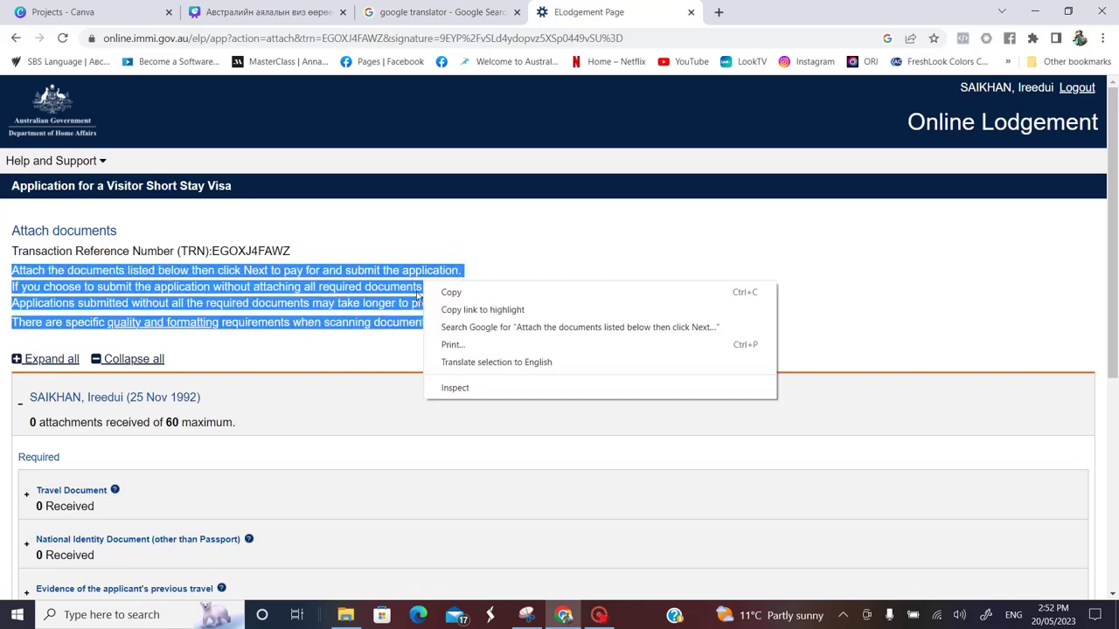
pyautogui.click(455, 292)
# Replace the old text in Google Translate with the copied instructions and read their Mongolian translation through to the end.
pyautogui.click(432, 13)
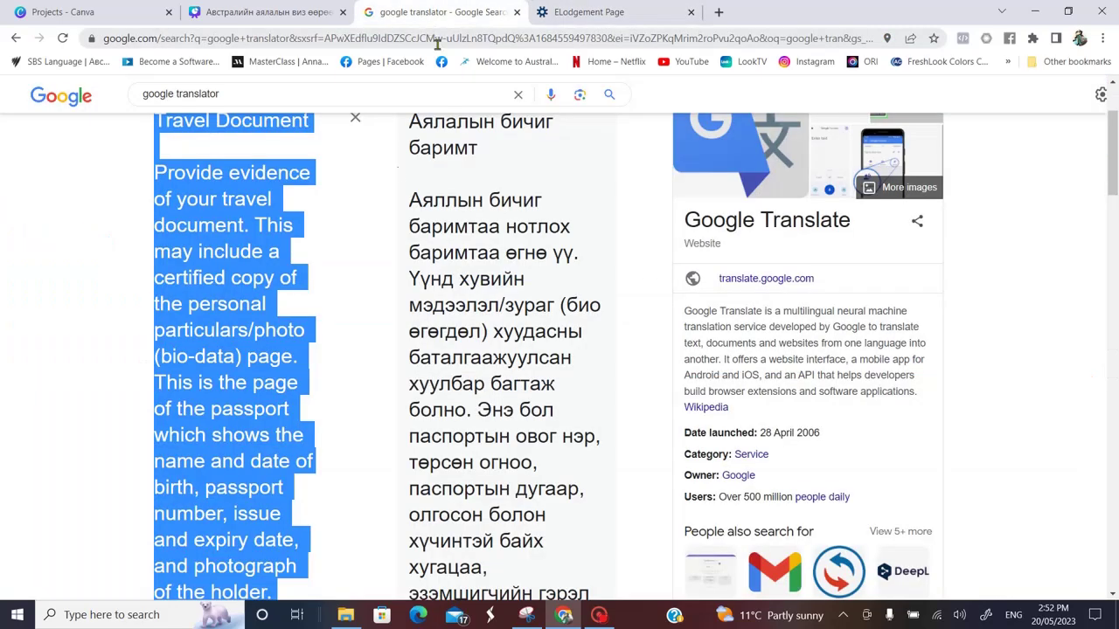
pyautogui.press('Delete')
pyautogui.rightClick(219, 267)
pyautogui.click(220, 378)
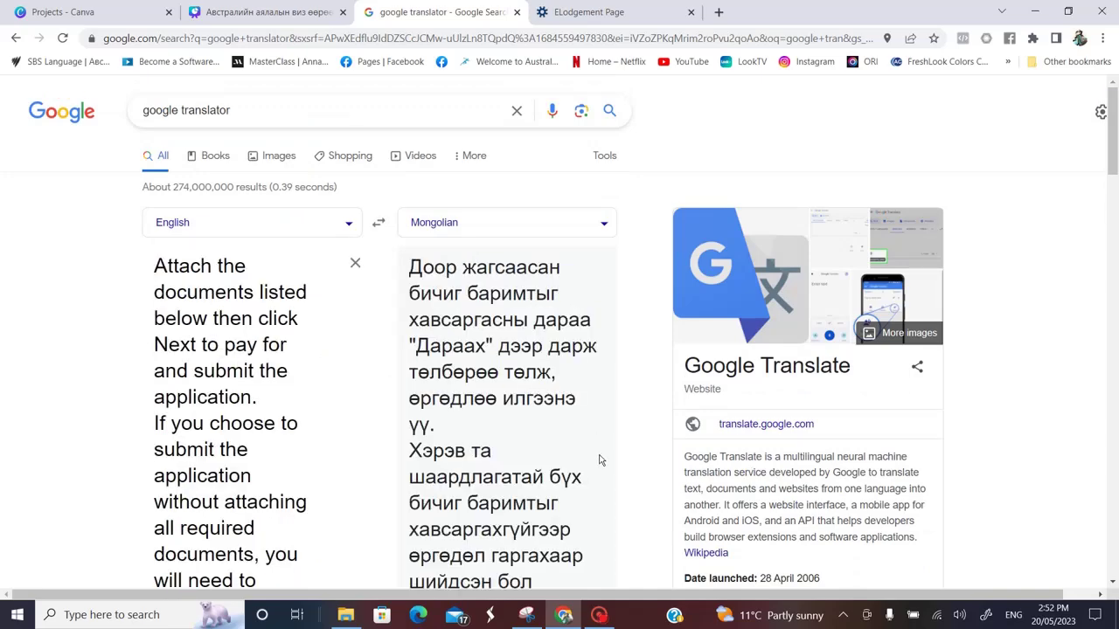
pyautogui.scroll(-1, 569, 456)
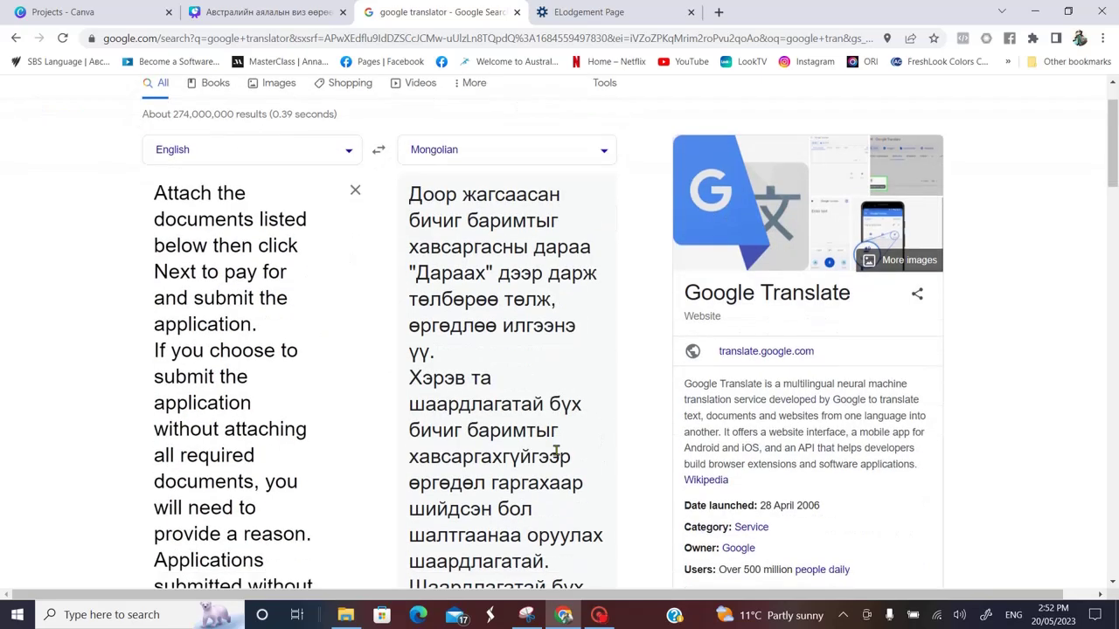
pyautogui.scroll(-1, 556, 452)
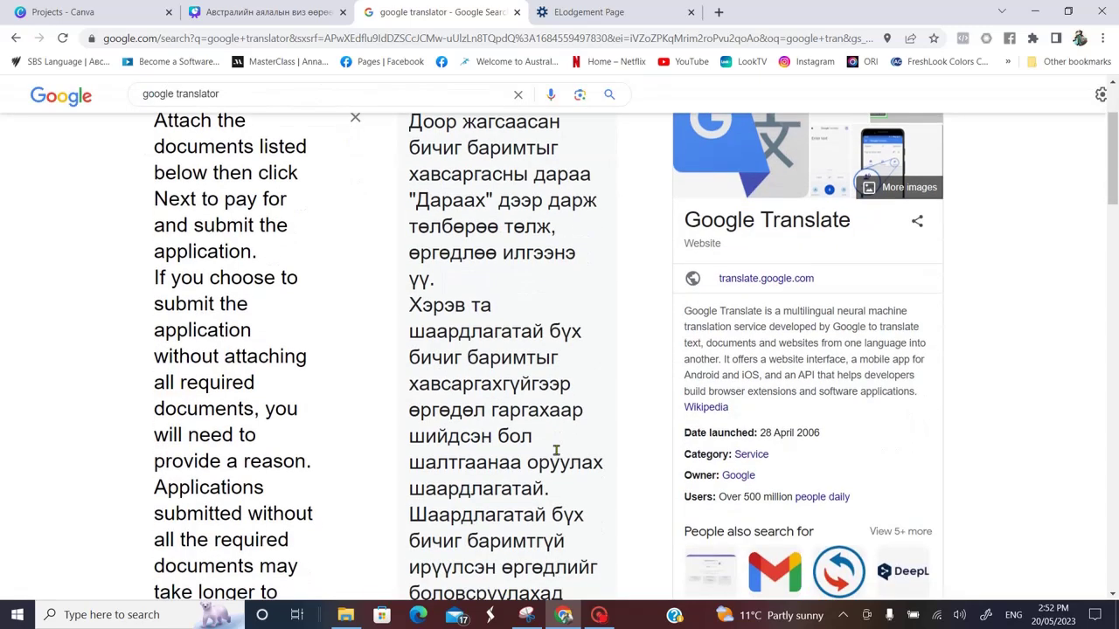
pyautogui.scroll(-1, 556, 450)
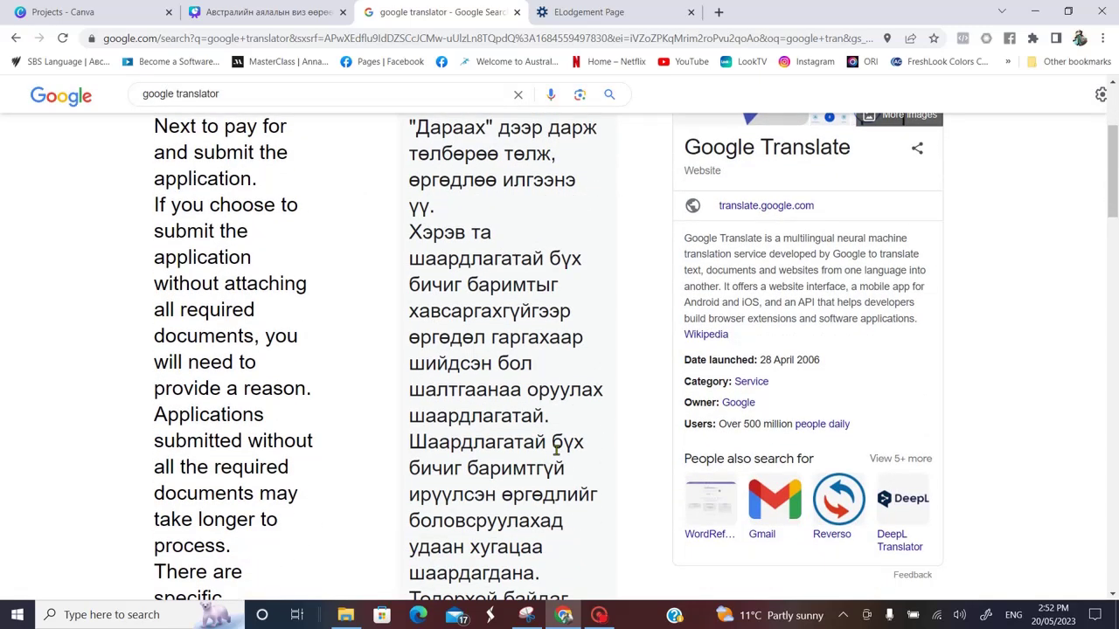
pyautogui.scroll(-1, 556, 449)
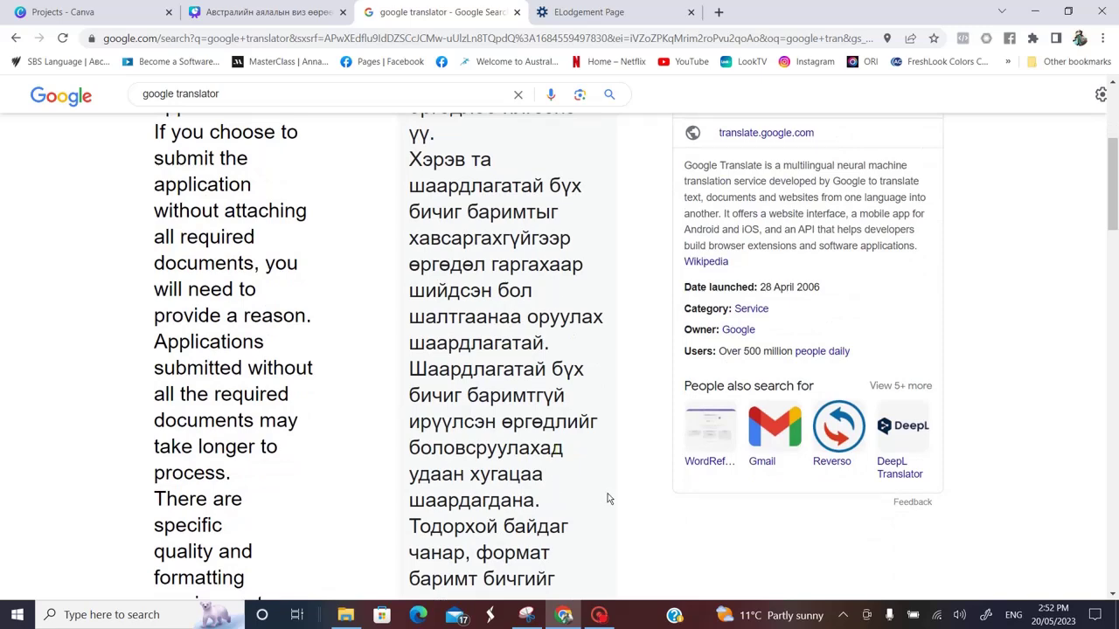
pyautogui.scroll(-2, 591, 502)
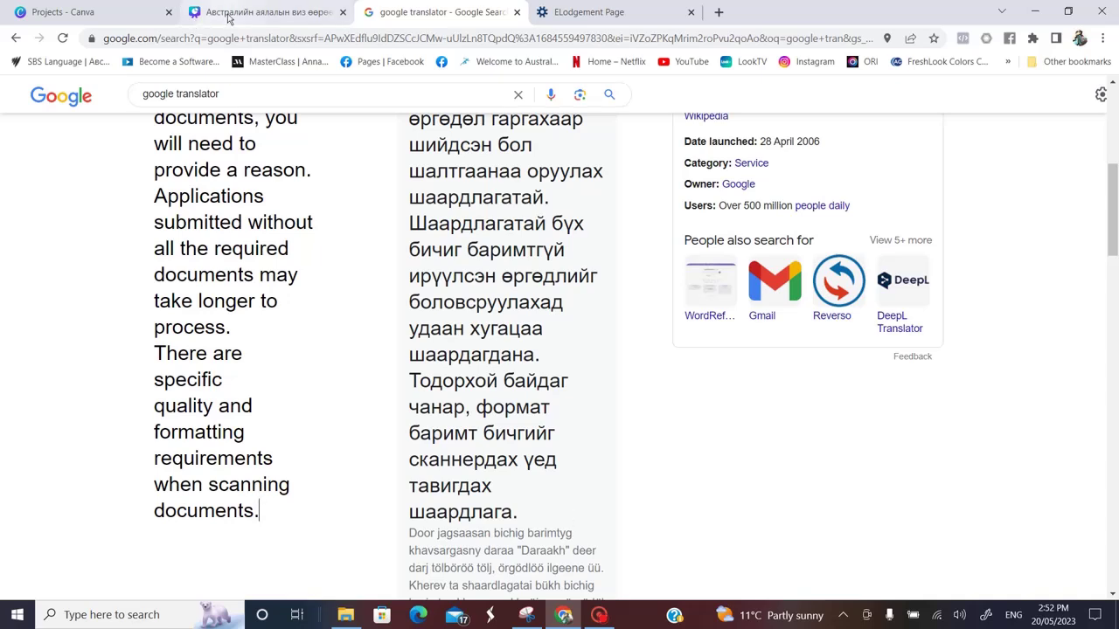
# Open the quality and formatting requirements from the application page and read through the guidance on scanning and attaching documents.
pyautogui.hotkey('ctrl', 'Tab')
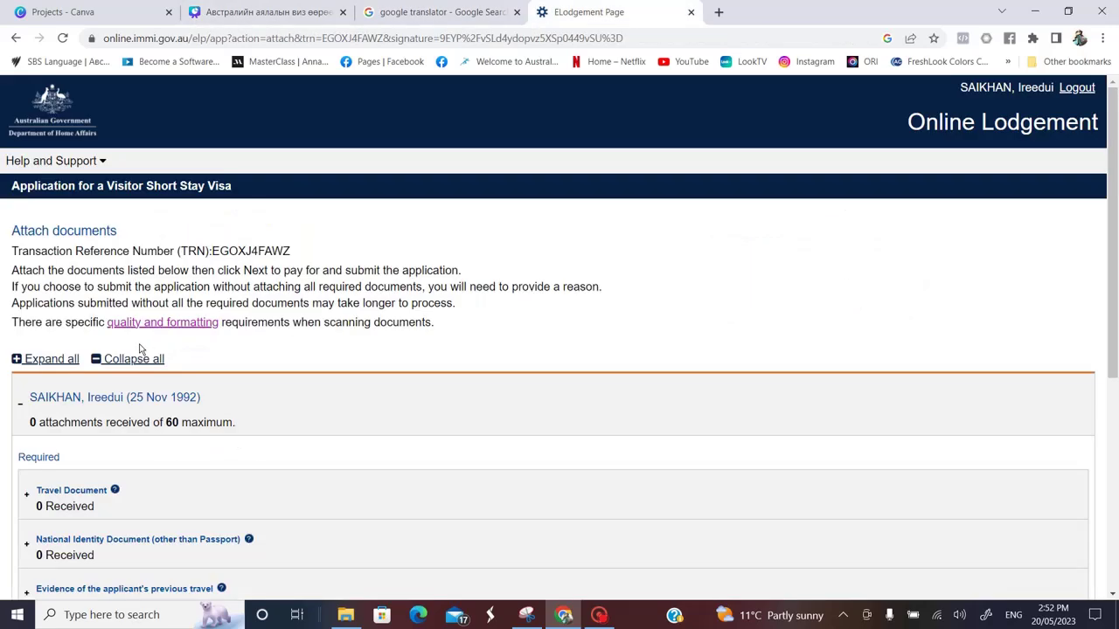
pyautogui.click(185, 322)
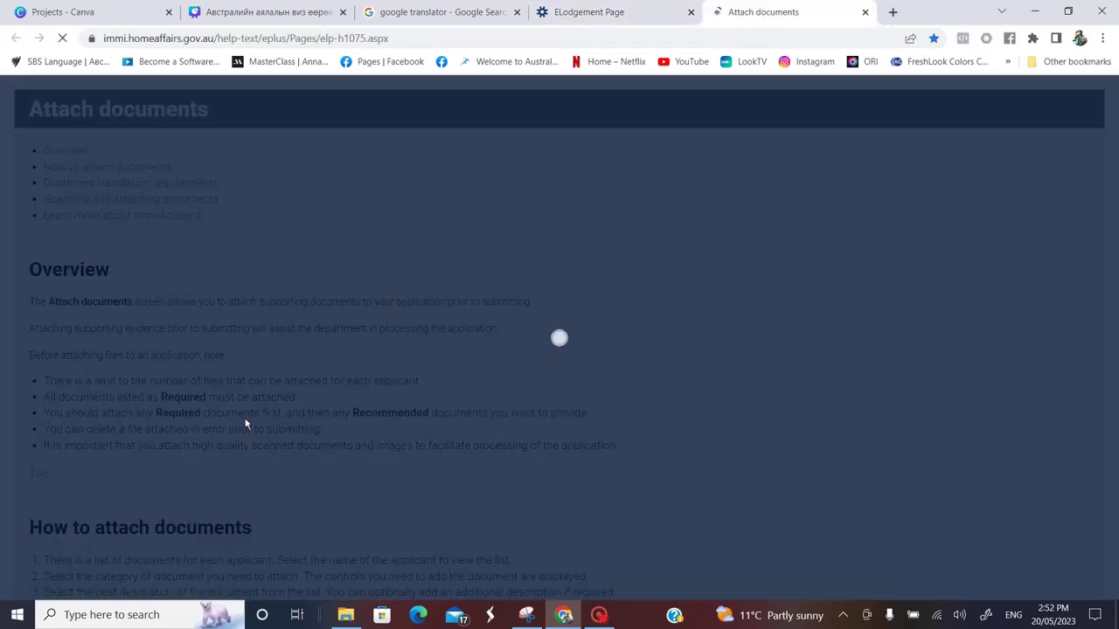
pyautogui.scroll(-3, 300, 524)
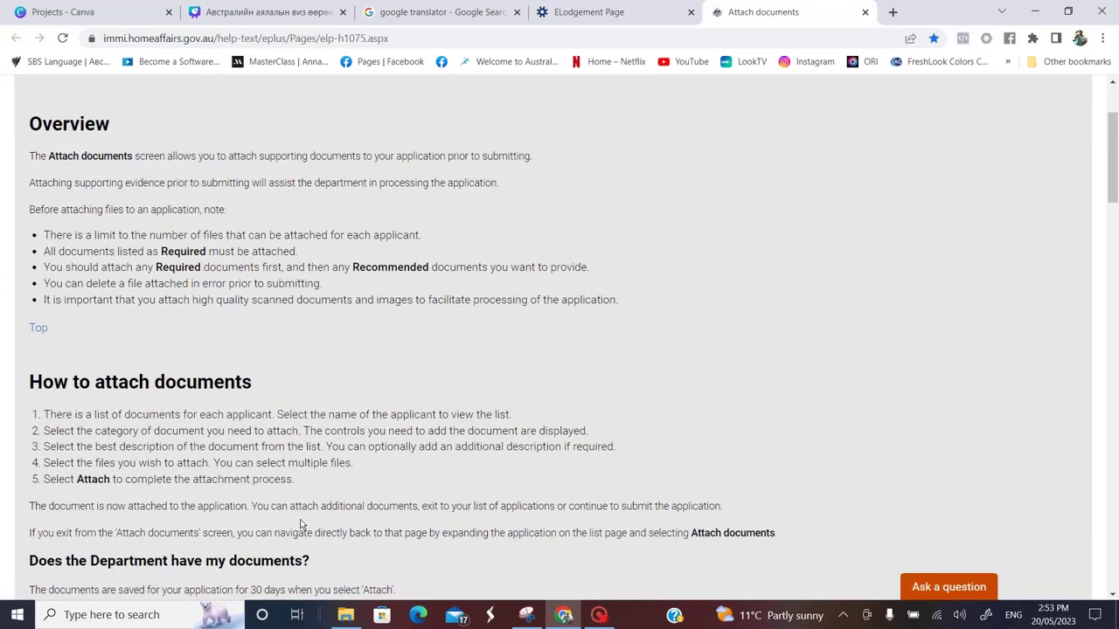
pyautogui.scroll(-8, 300, 525)
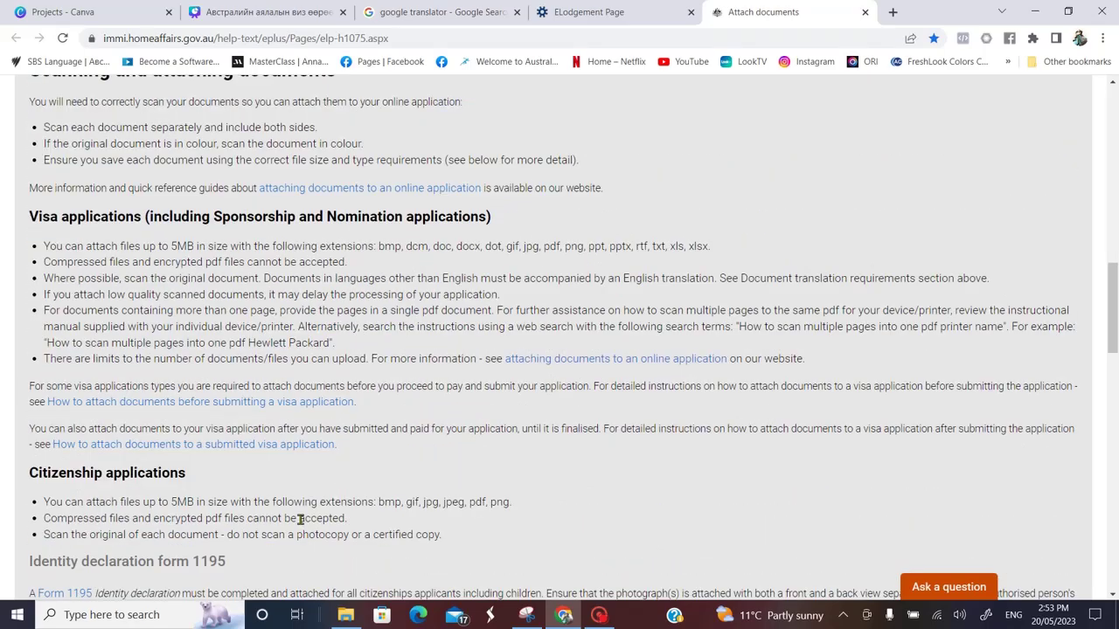
pyautogui.scroll(-4, 300, 518)
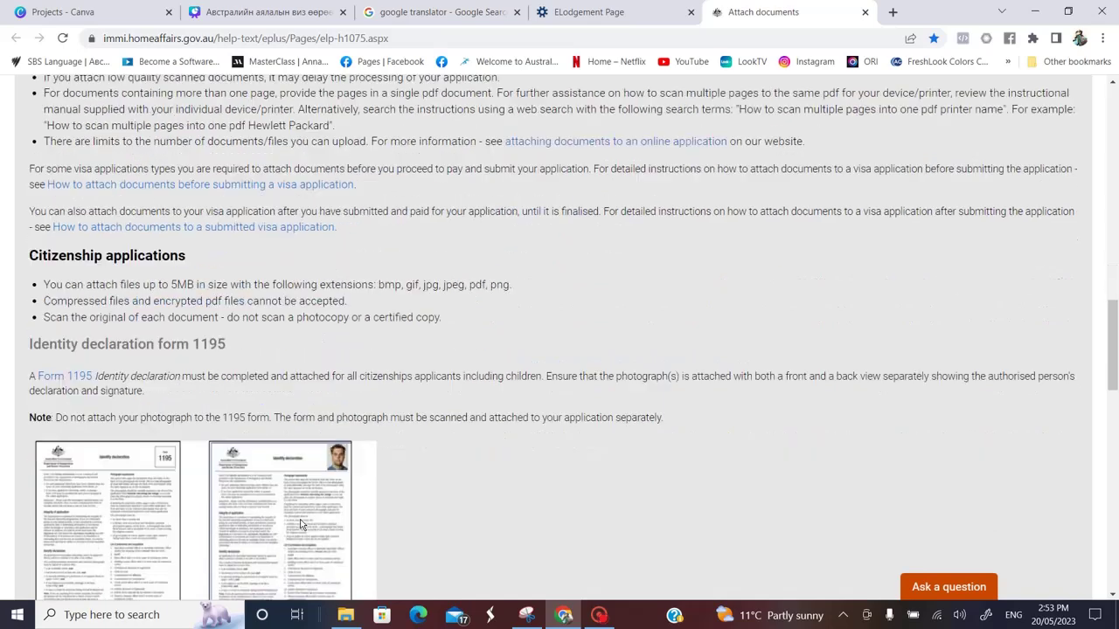
# Return to the visa application, look over the required document categories and expand the Travel Document section.
pyautogui.hotkey('ctrl', 'shift', 'Tab')
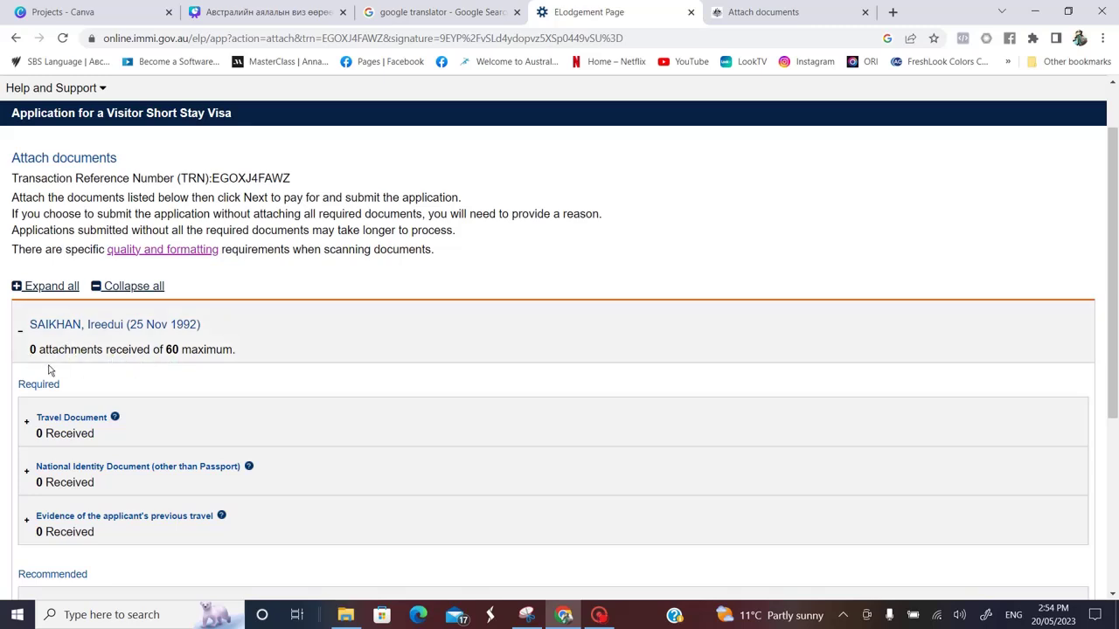
pyautogui.scroll(-4, 99, 433)
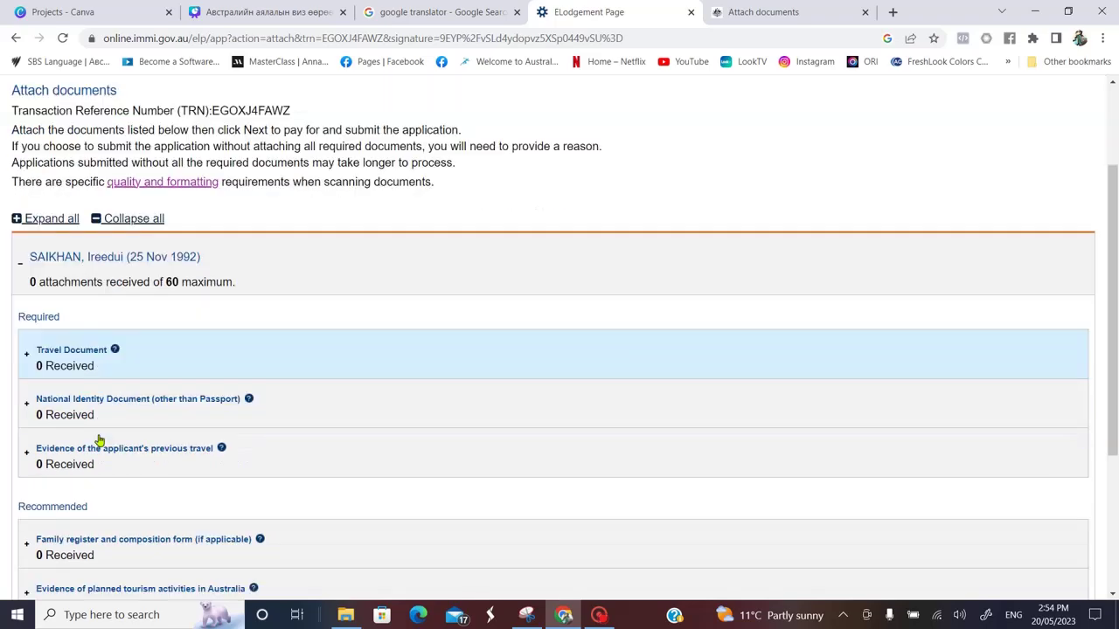
pyautogui.scroll(3, 100, 443)
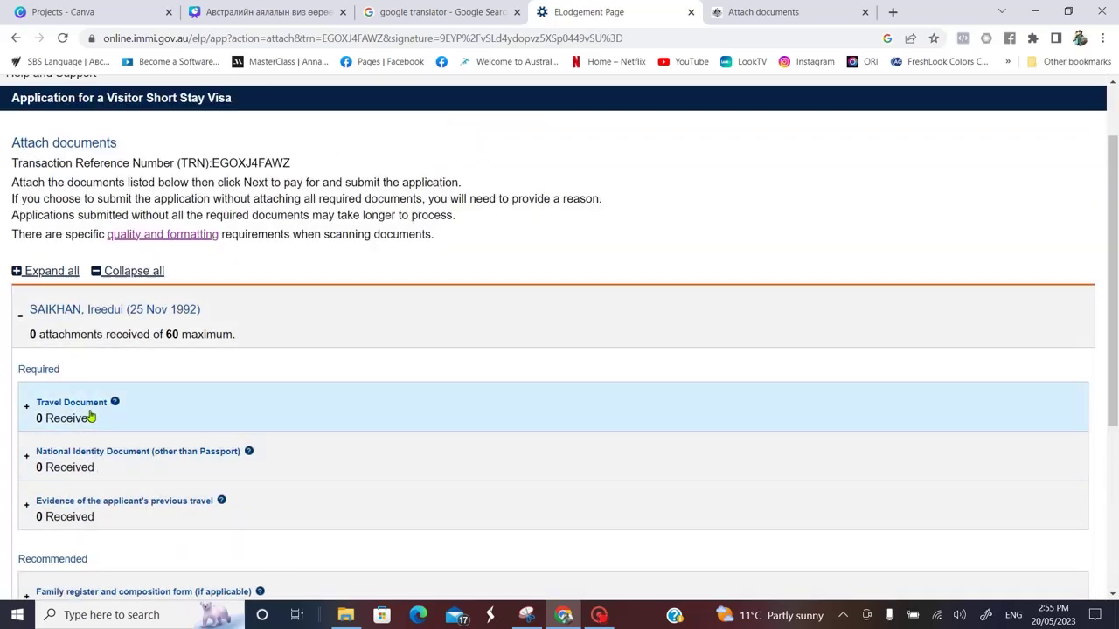
pyautogui.click(27, 407)
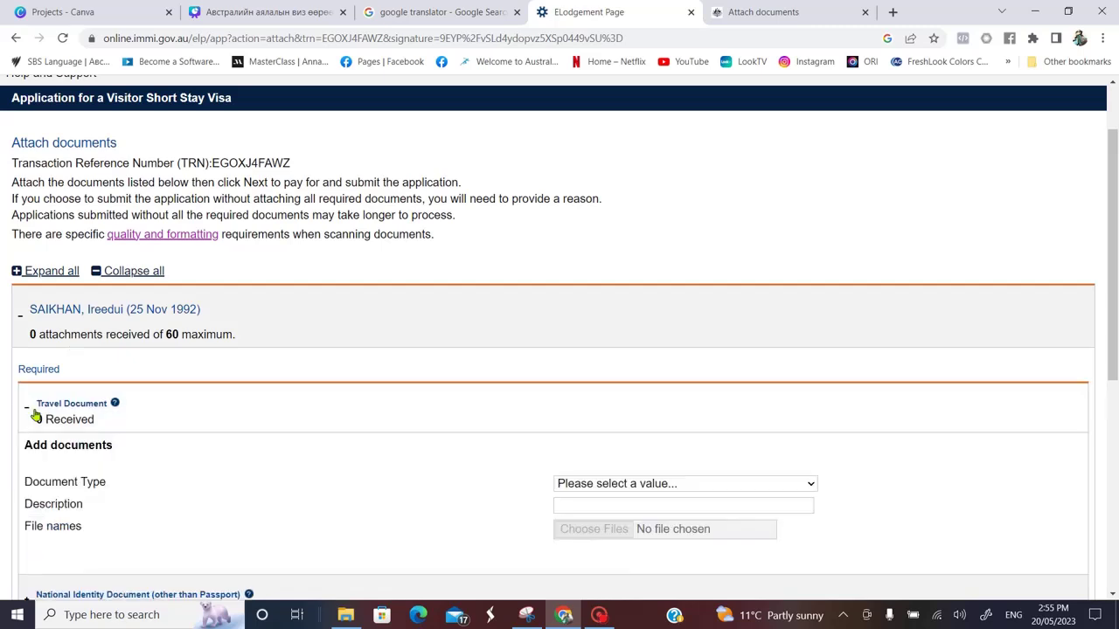
pyautogui.scroll(-1, 126, 373)
# Open the help page for Travel Document and copy its heading and full explanatory text.
pyautogui.click(115, 329)
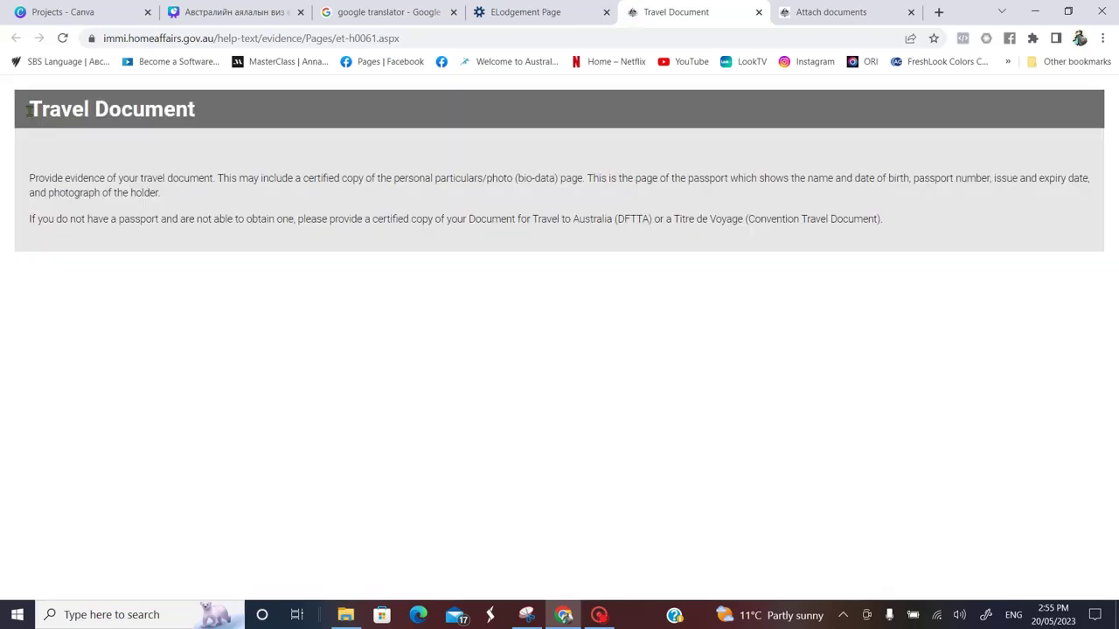
pyautogui.moveTo(28, 108); pyautogui.dragTo(882, 223)
pyautogui.rightClick(850, 217)
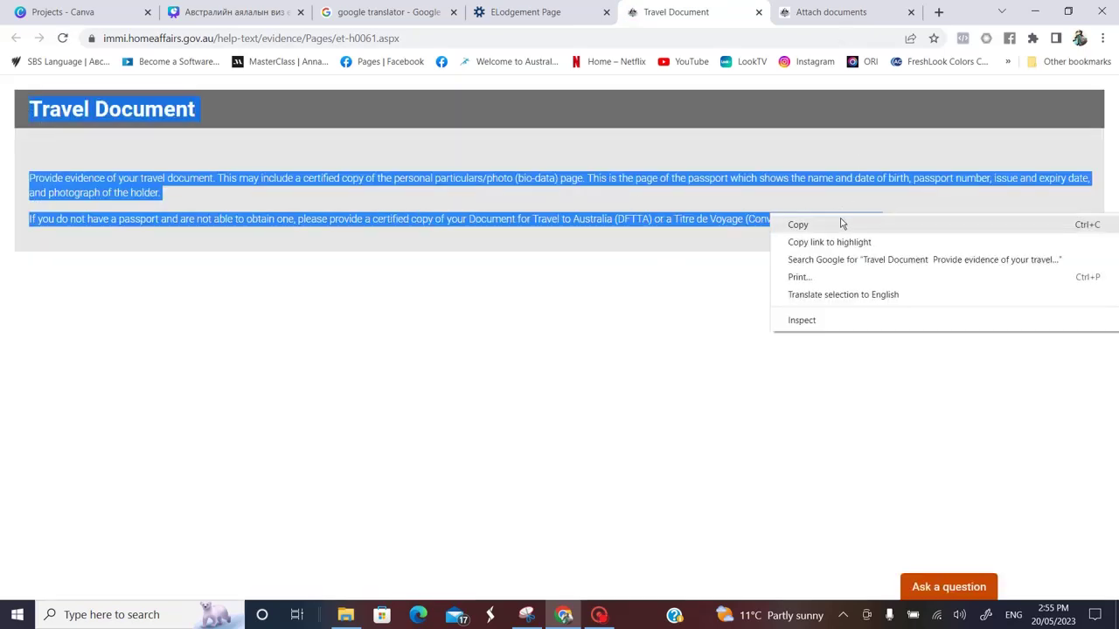
pyautogui.click(840, 224)
# Replace the previous text in Google Translate with the copied Travel Document explanation to translate it into Mongolian.
pyautogui.click(832, 13)
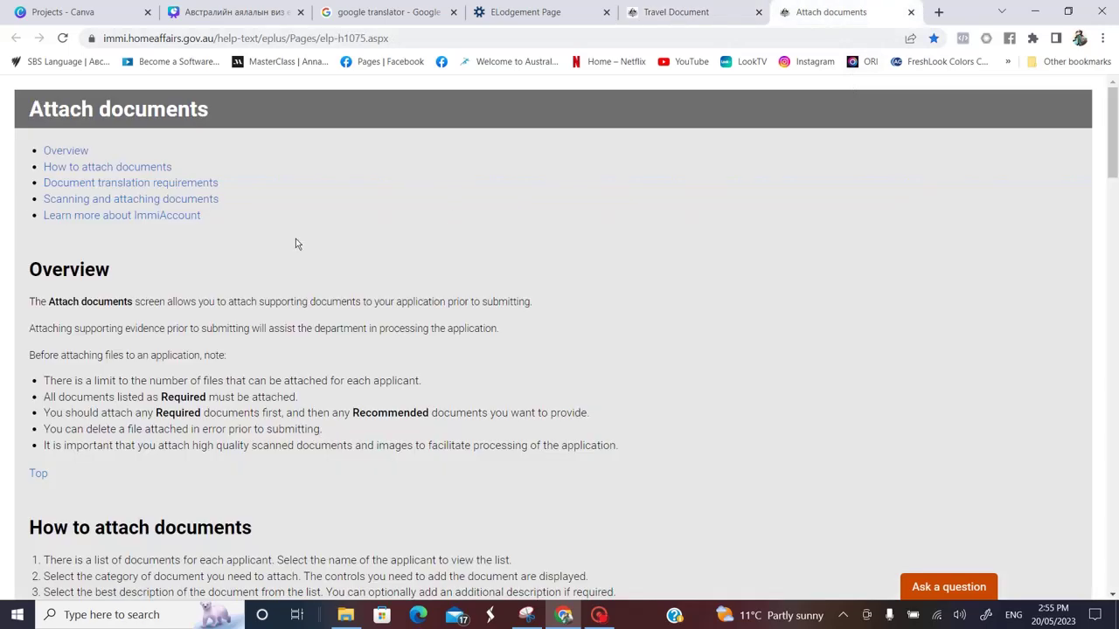
pyautogui.click(384, 12)
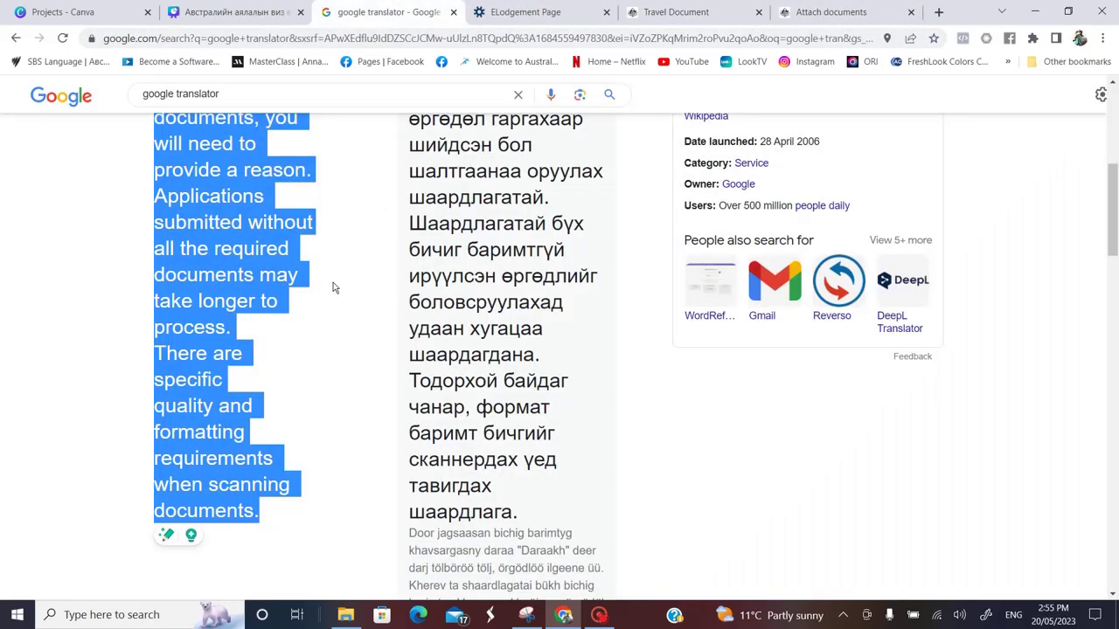
pyautogui.scroll(2, 324, 411)
pyautogui.scroll(5, 324, 412)
pyautogui.rightClick(247, 293)
pyautogui.click(287, 365)
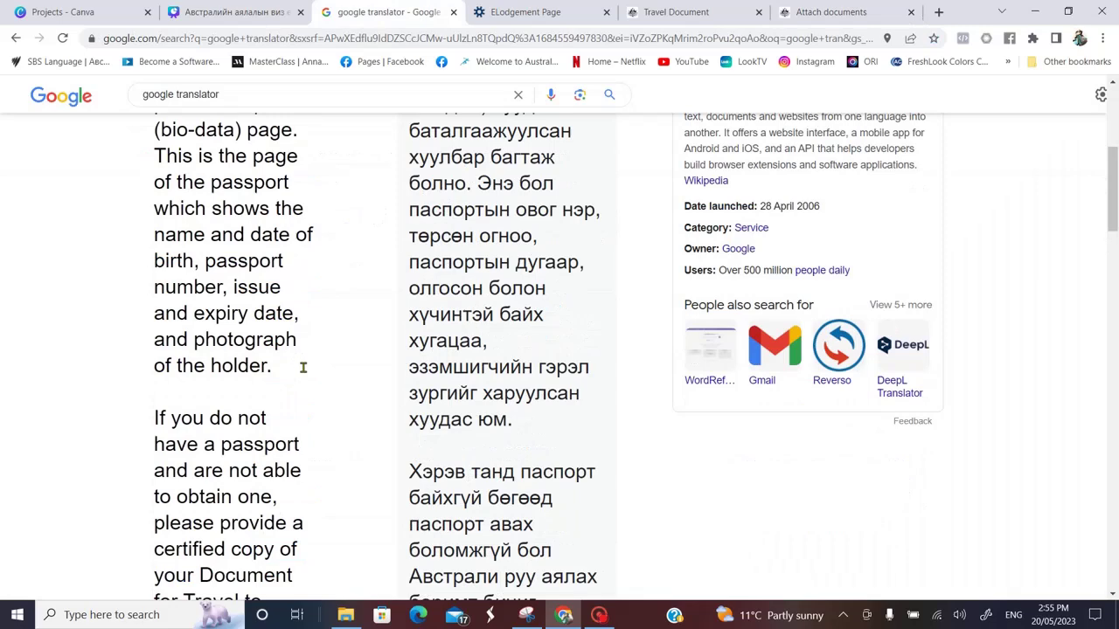
pyautogui.scroll(4, 350, 397)
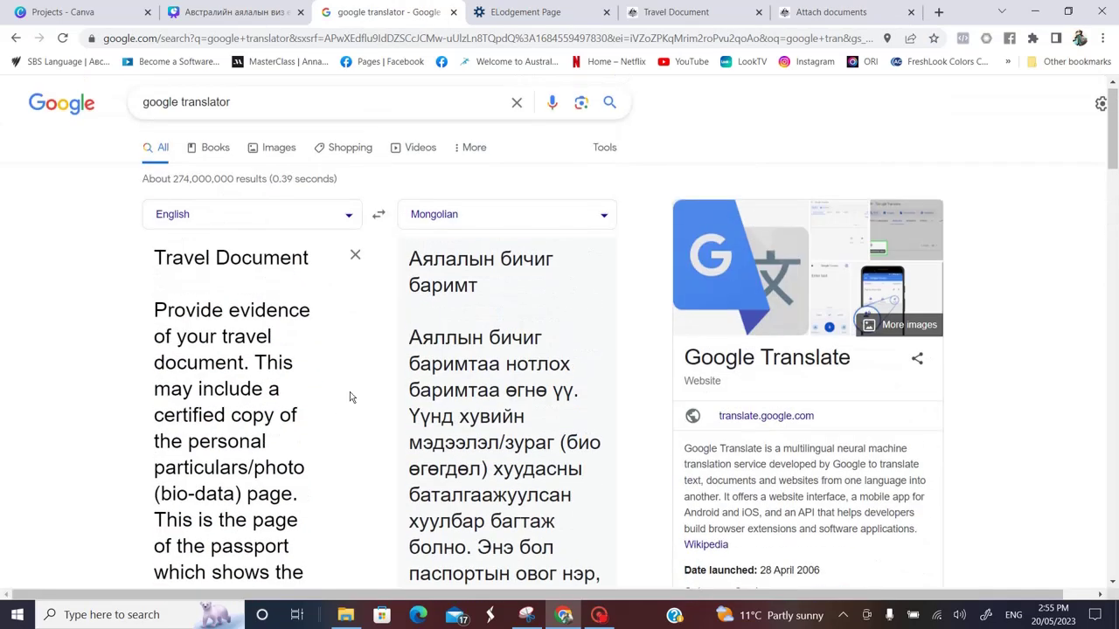
# Read the Mongolian translation of the Travel Document requirements from the passport page rules through the no-passport alternative.
pyautogui.scroll(-1, 350, 434)
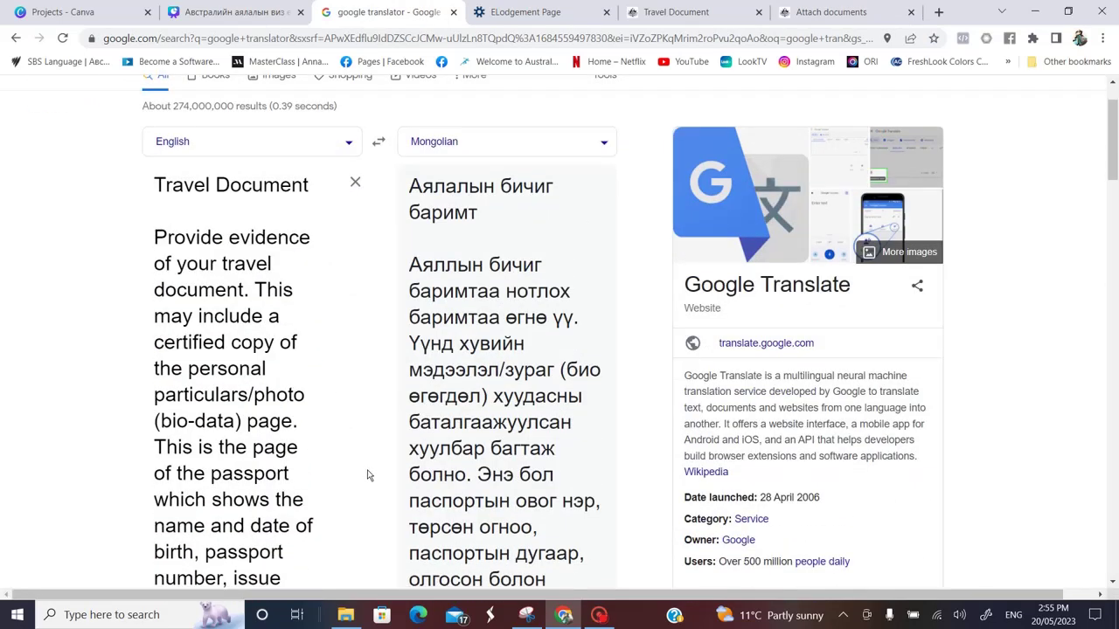
pyautogui.scroll(-1, 368, 476)
pyautogui.scroll(-1, 372, 472)
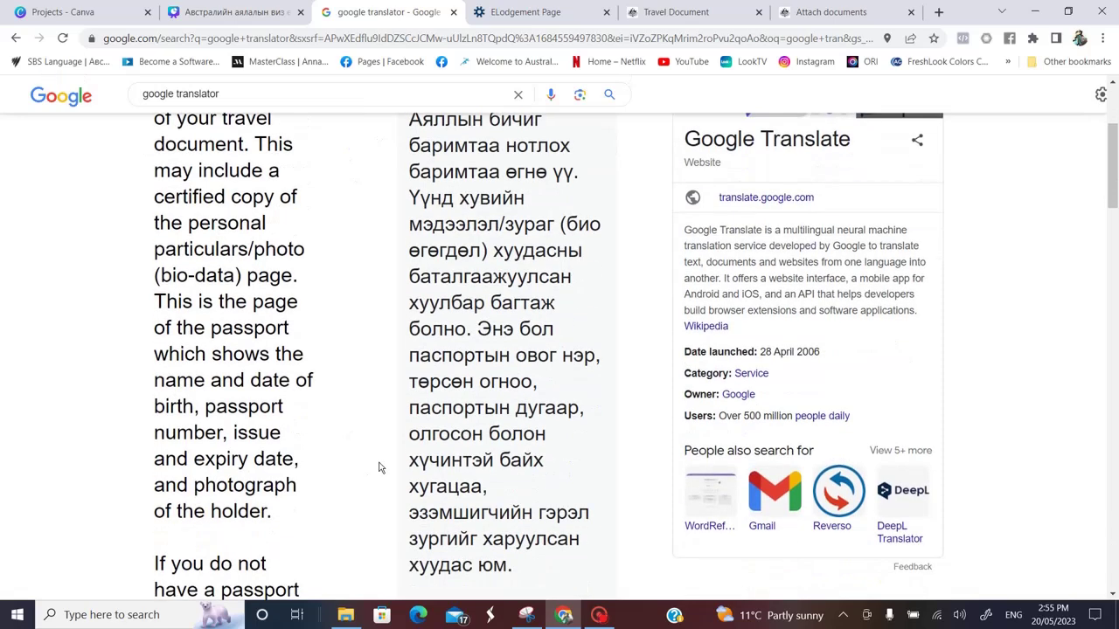
pyautogui.scroll(-1, 379, 468)
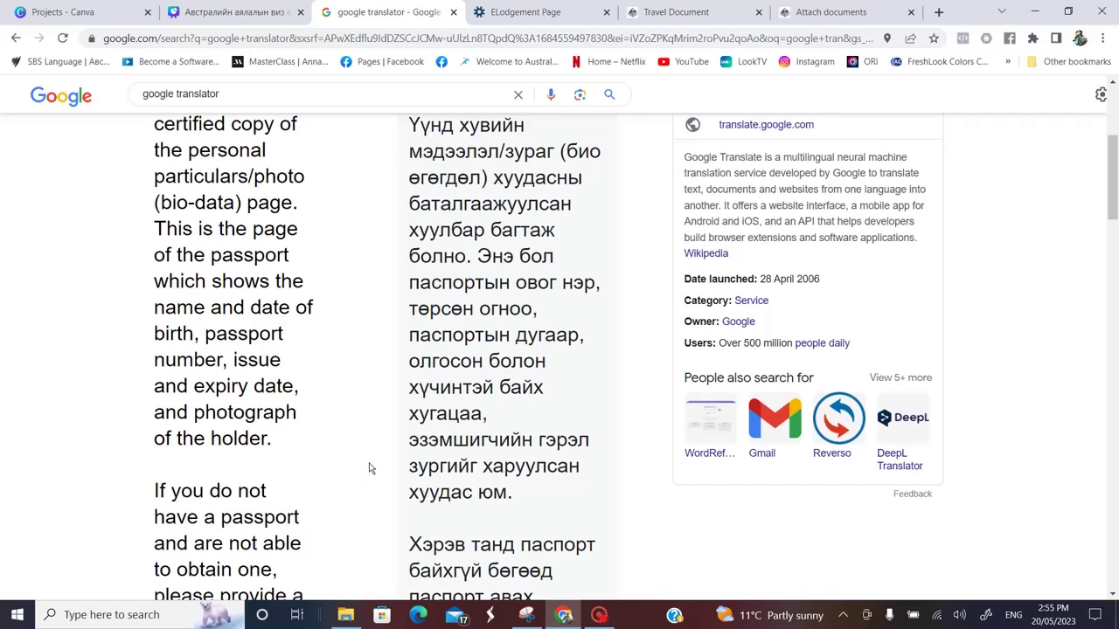
pyautogui.scroll(-1, 369, 468)
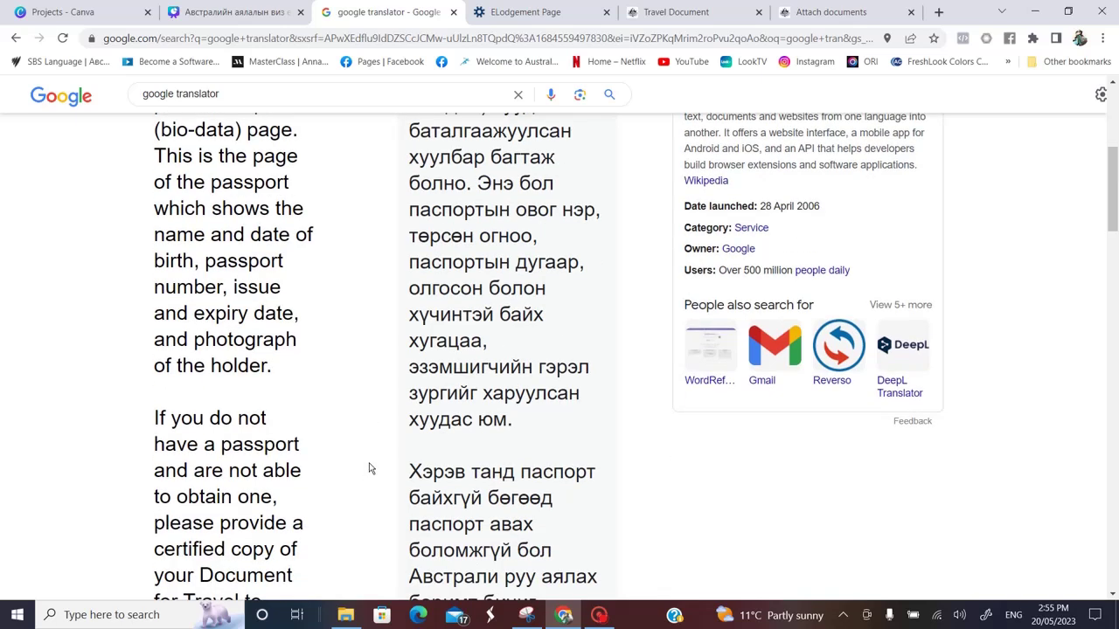
pyautogui.scroll(-3, 369, 468)
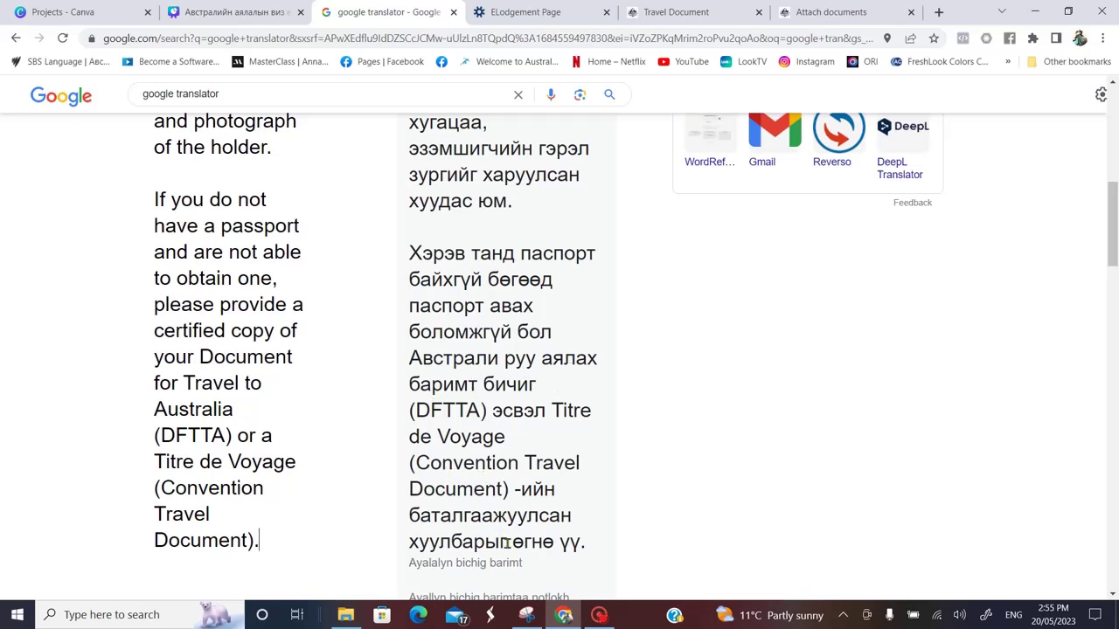
pyautogui.scroll(5, 374, 524)
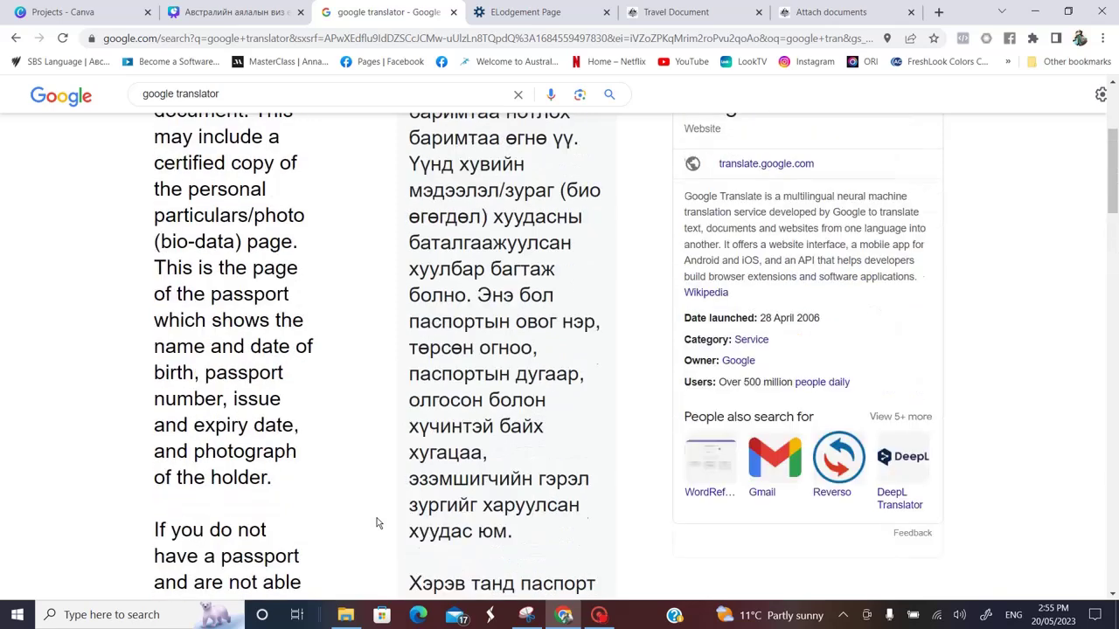
pyautogui.scroll(4, 344, 419)
# Return to the visa application and set the document type in the Travel Document section to Passport.
pyautogui.hotkey('ctrl', 'Tab')
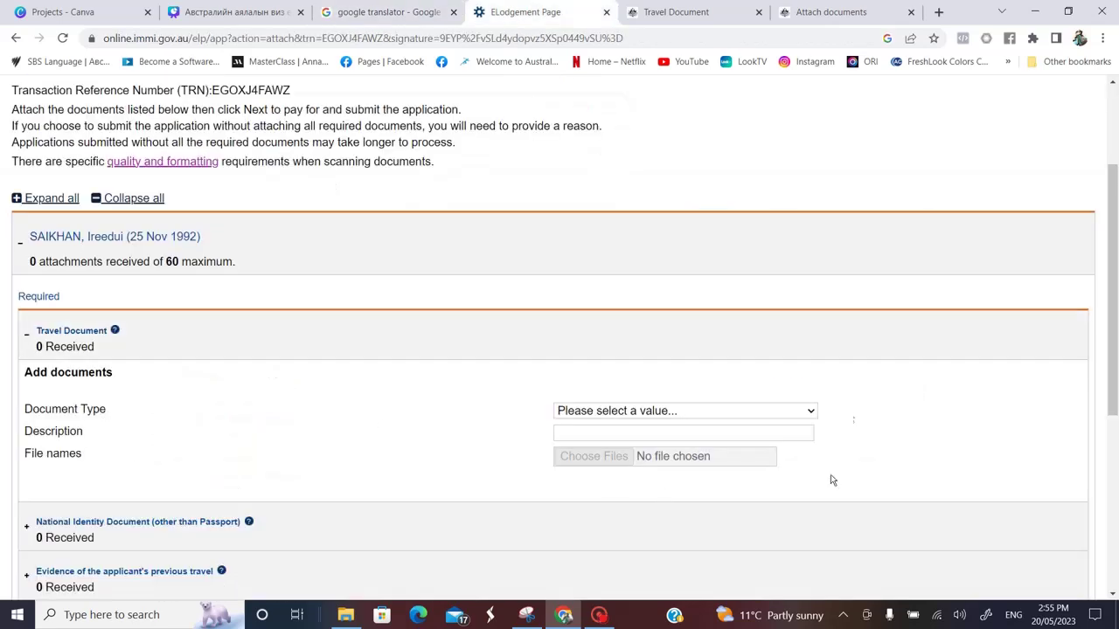
pyautogui.click(812, 412)
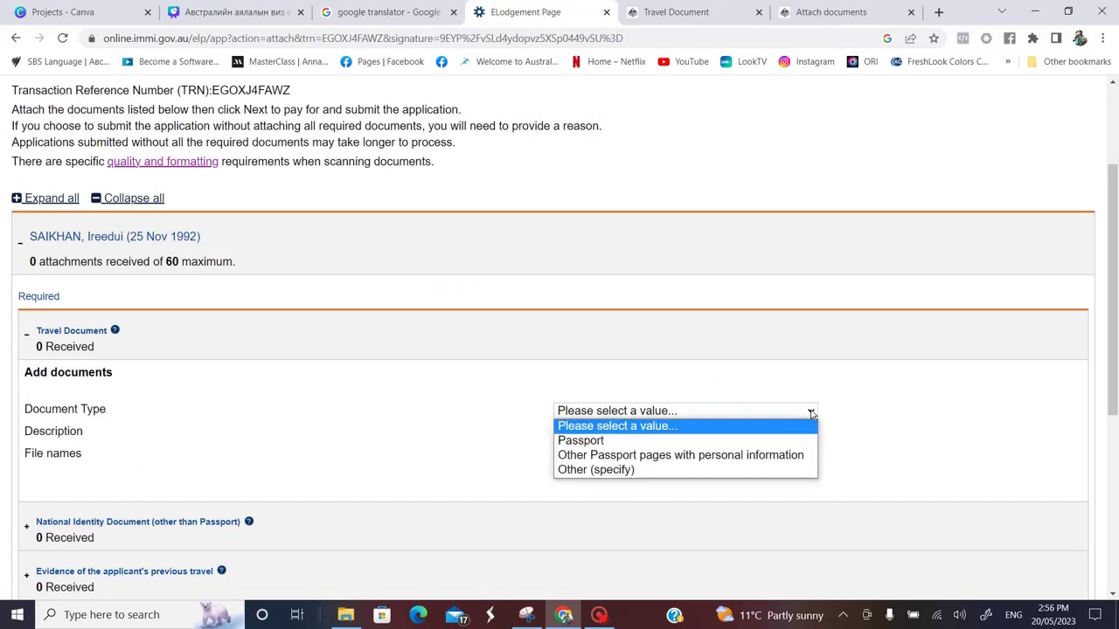
pyautogui.click(604, 443)
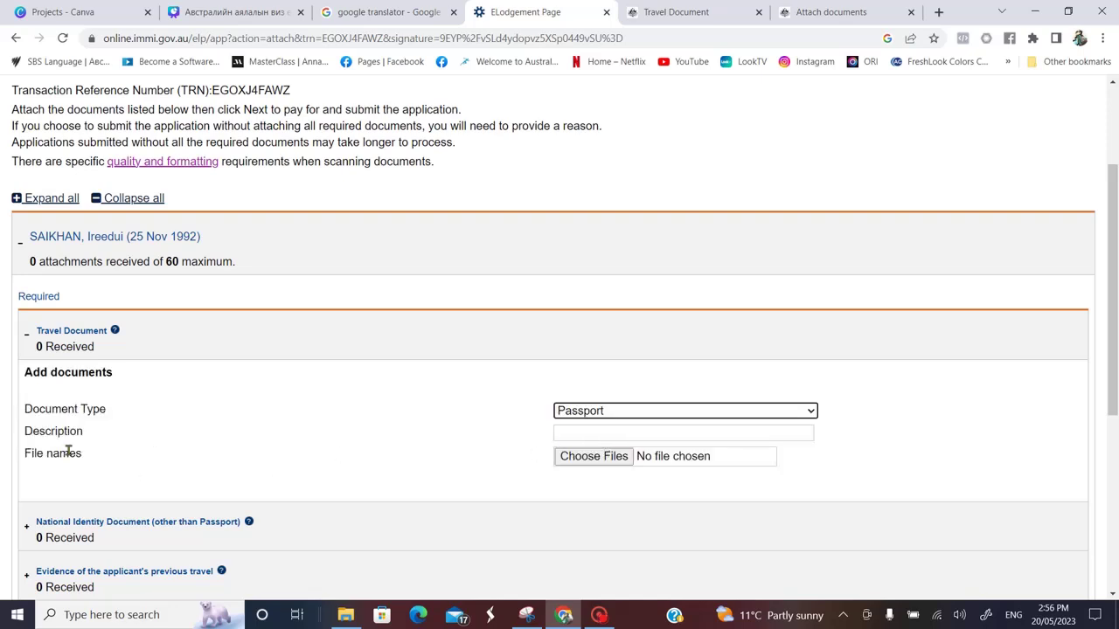
# Enter Passport as the description of the document in the Travel Document section.
pyautogui.click(561, 435)
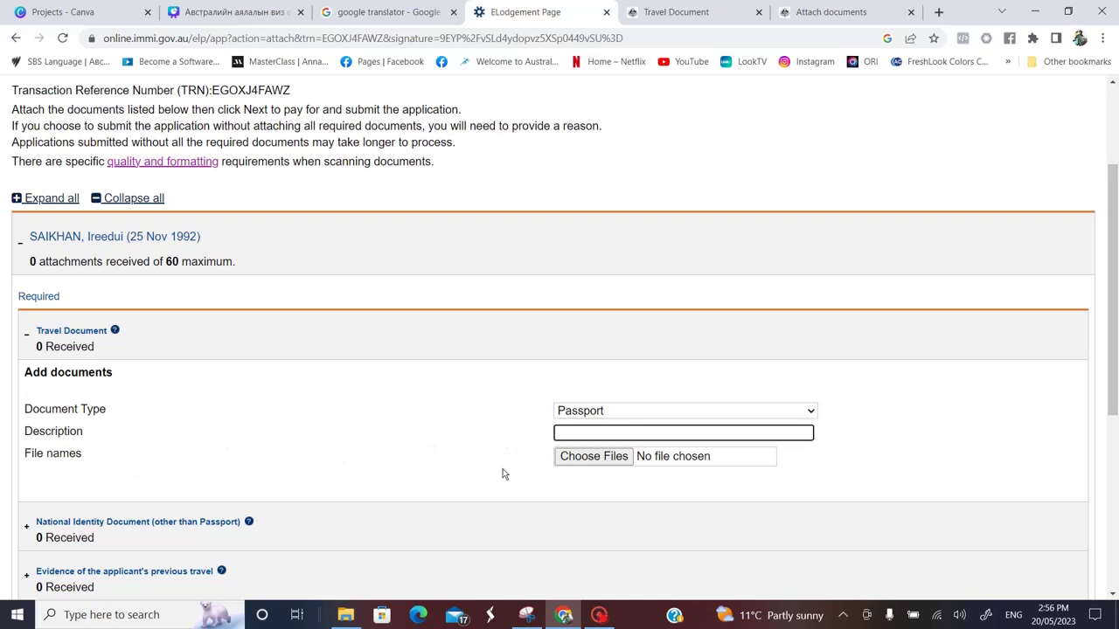
pyautogui.write('Passport')
pyautogui.press('BackSpace')
pyautogui.press('BackSpace')
pyautogui.press('BackSpace')
pyautogui.press('BackSpace')
pyautogui.press('BackSpace')
pyautogui.press('BackSpace')
pyautogui.write('ssp')
pyautogui.click(565, 491)
pyautogui.click(602, 464)
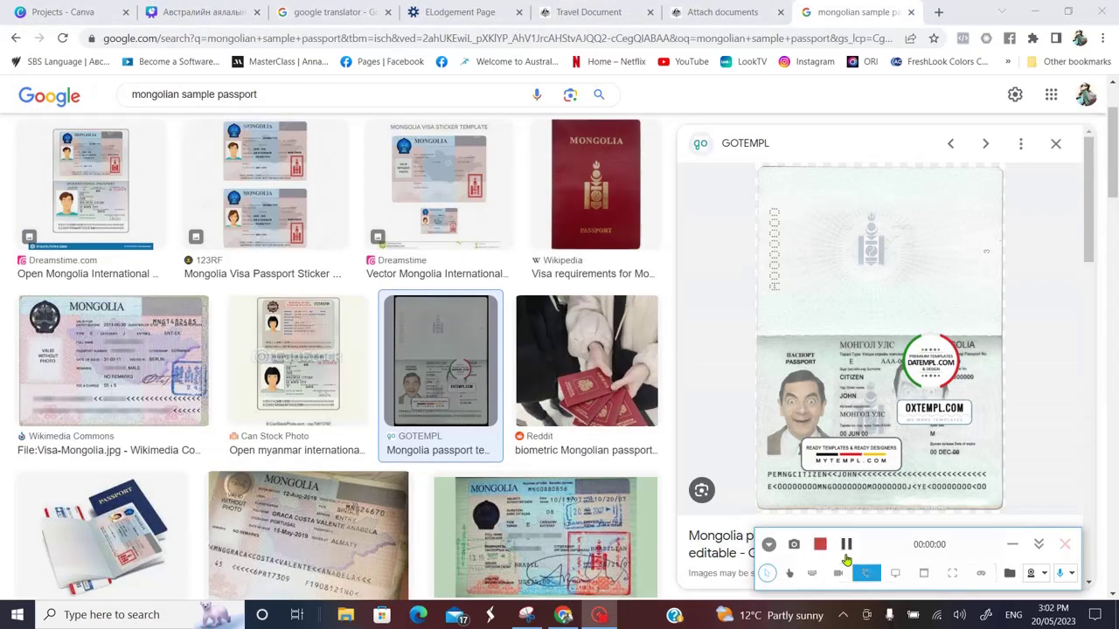
# Capture the enlarged Mongolian passport sample image from the image search results with the Snipping Tool.
pyautogui.click(1016, 548)
pyautogui.moveTo(564, 619)
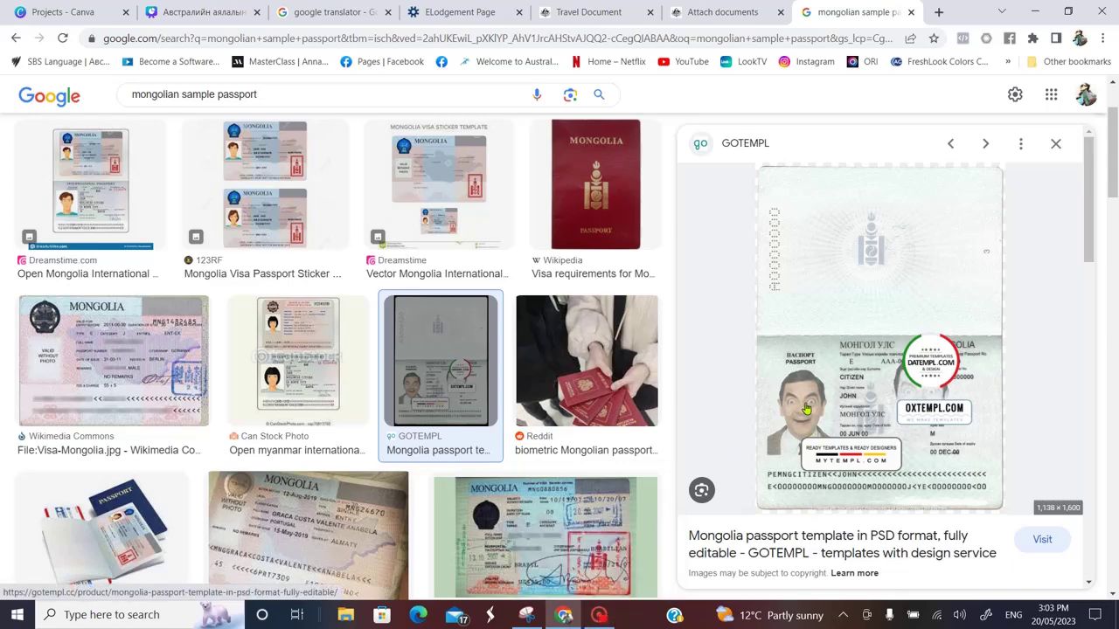
pyautogui.click(526, 615)
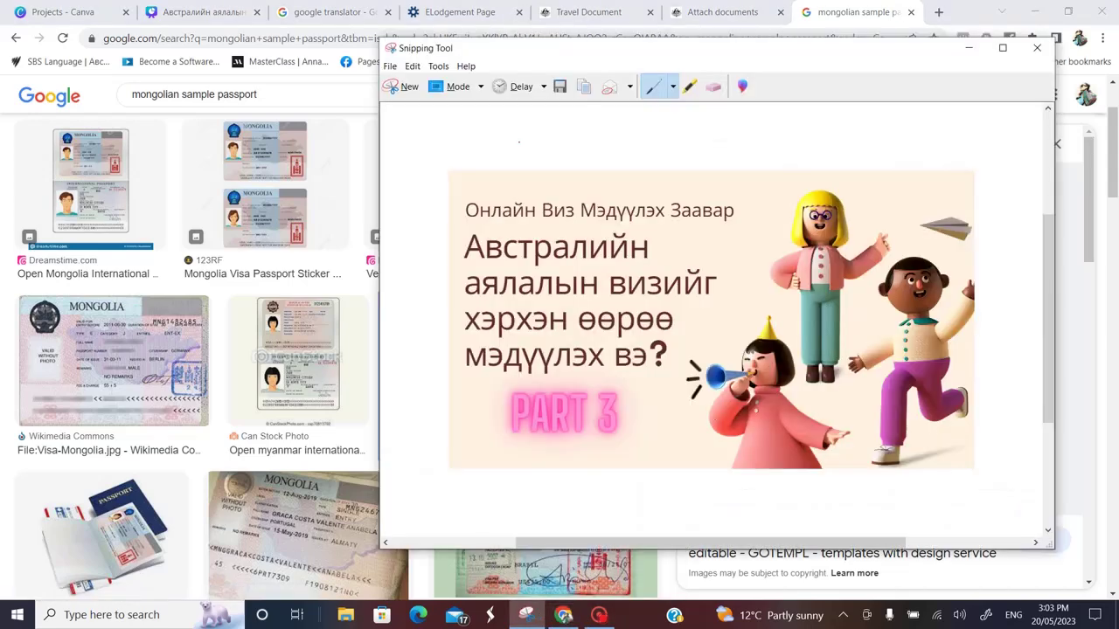
pyautogui.click(404, 87)
pyautogui.moveTo(761, 168); pyautogui.dragTo(1003, 508)
# Save the passport snip as a JPEG file named Passport 1 in the Part3 folder.
pyautogui.rightClick(885, 306)
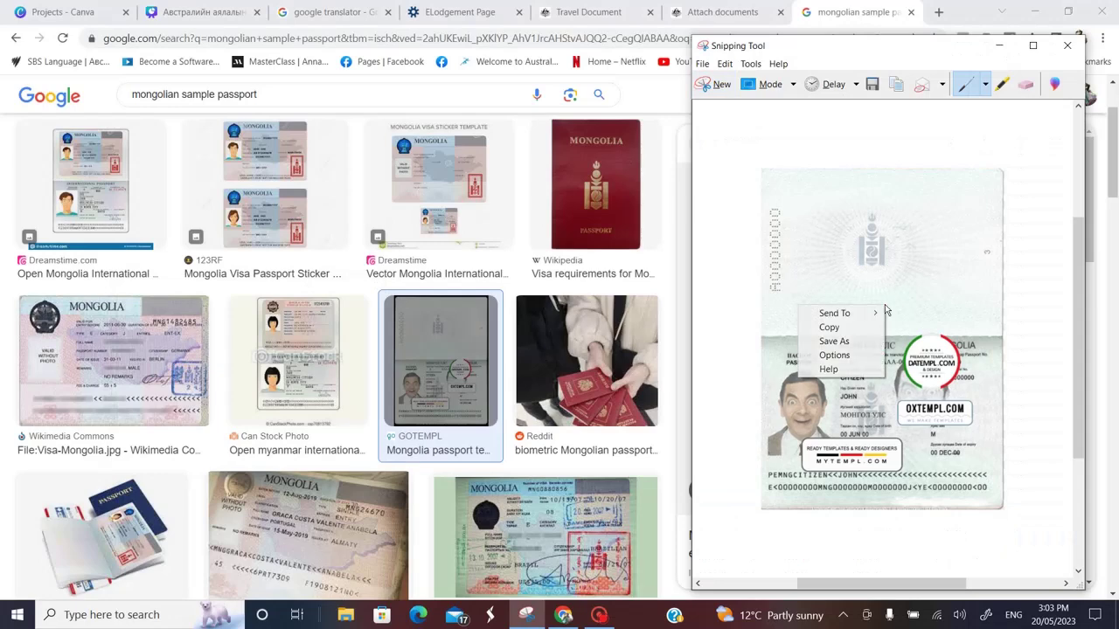
pyautogui.click(848, 341)
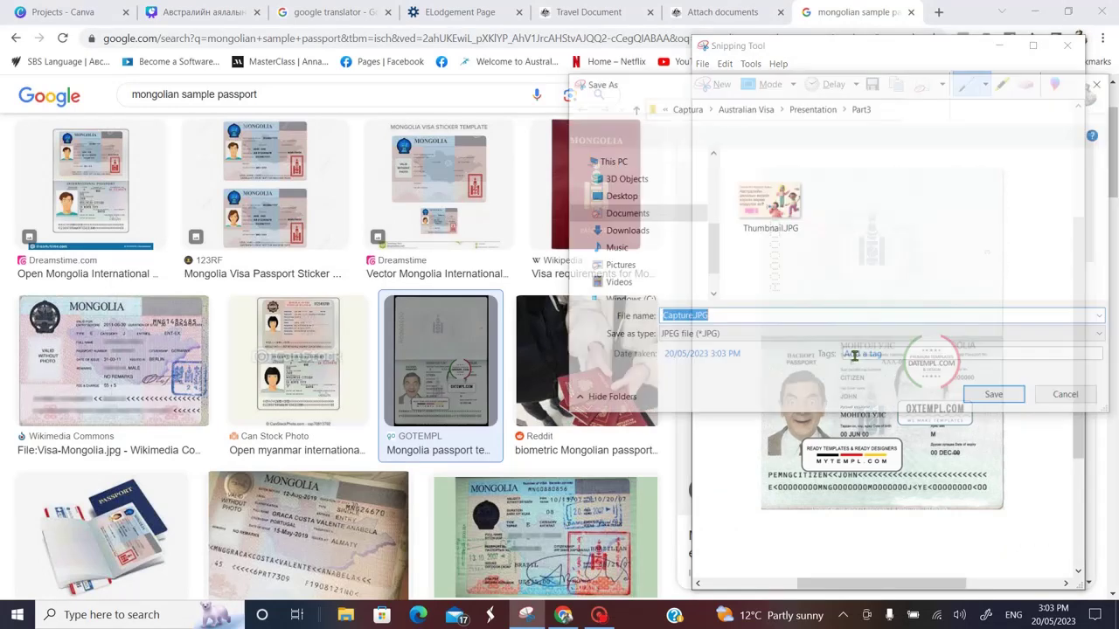
pyautogui.write('Passport 1')
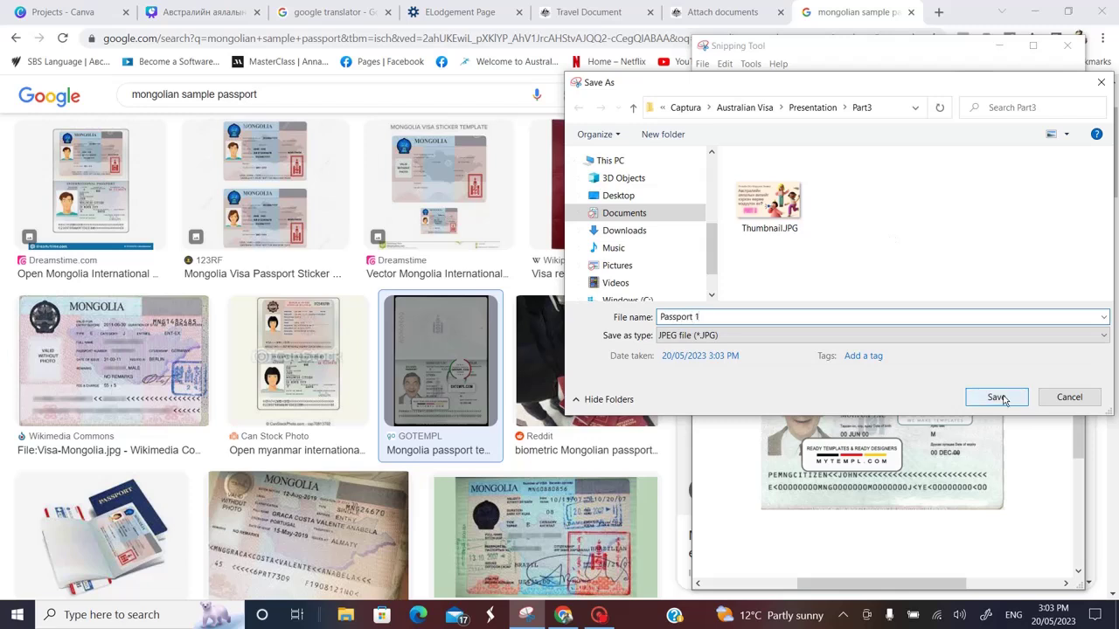
pyautogui.click(667, 343)
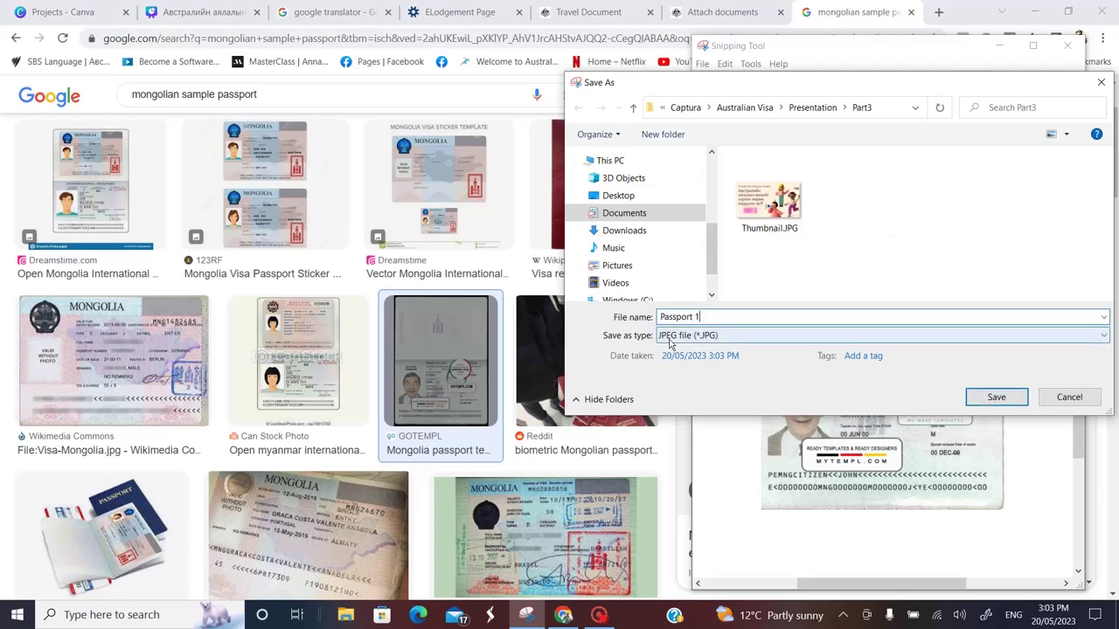
pyautogui.click(995, 397)
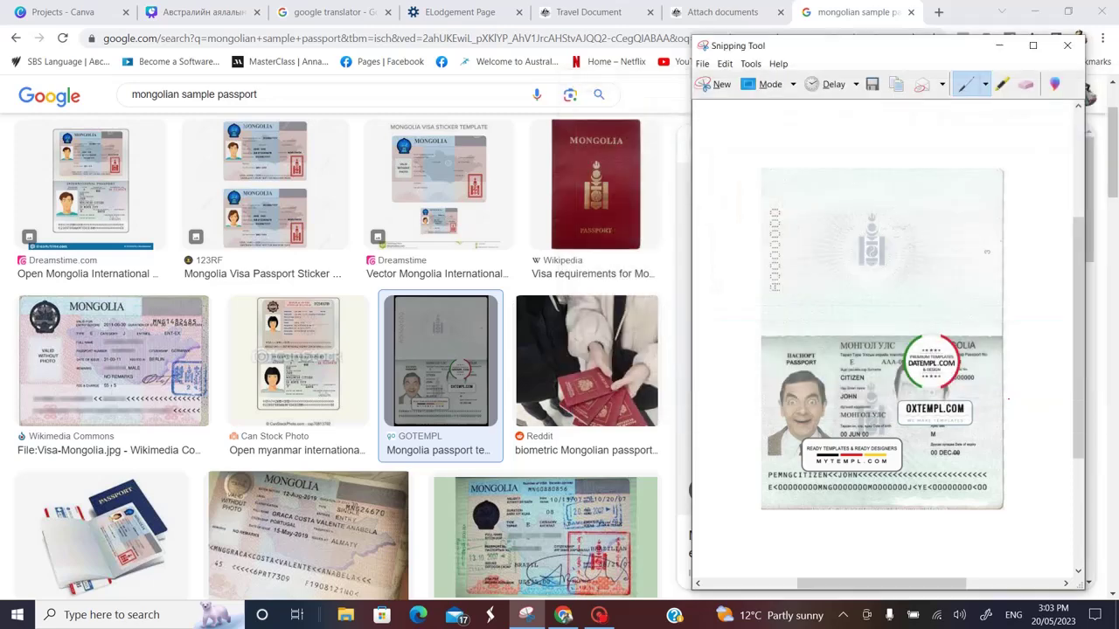
# Return to the visa application and attach Passport 1.JPG to the Travel Document section.
pyautogui.click(460, 12)
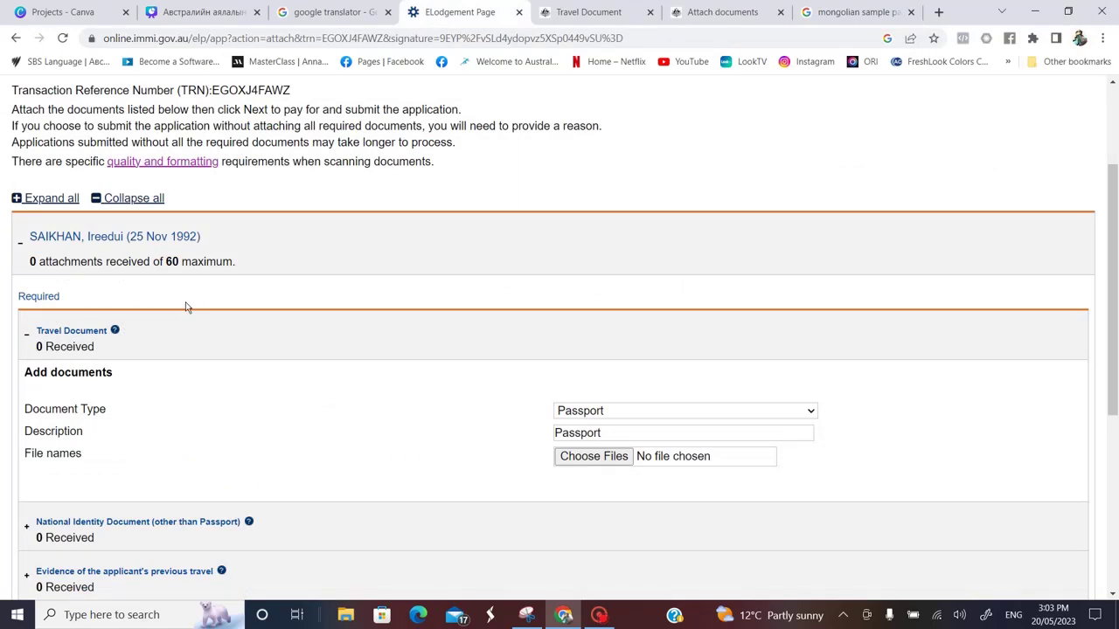
pyautogui.click(601, 461)
pyautogui.click(167, 163)
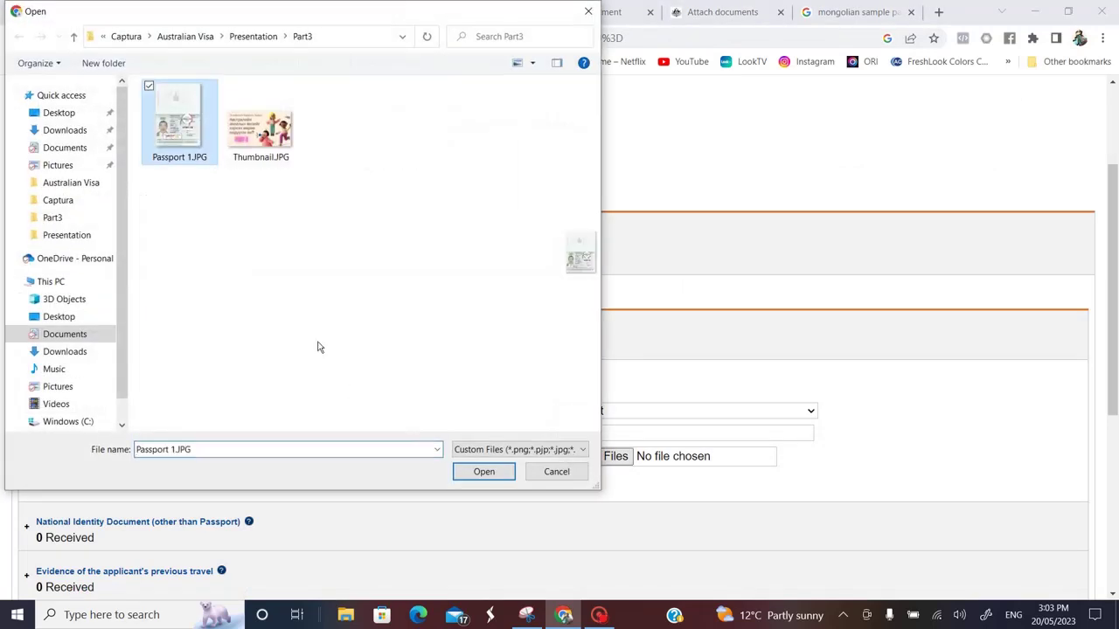
pyautogui.click(487, 475)
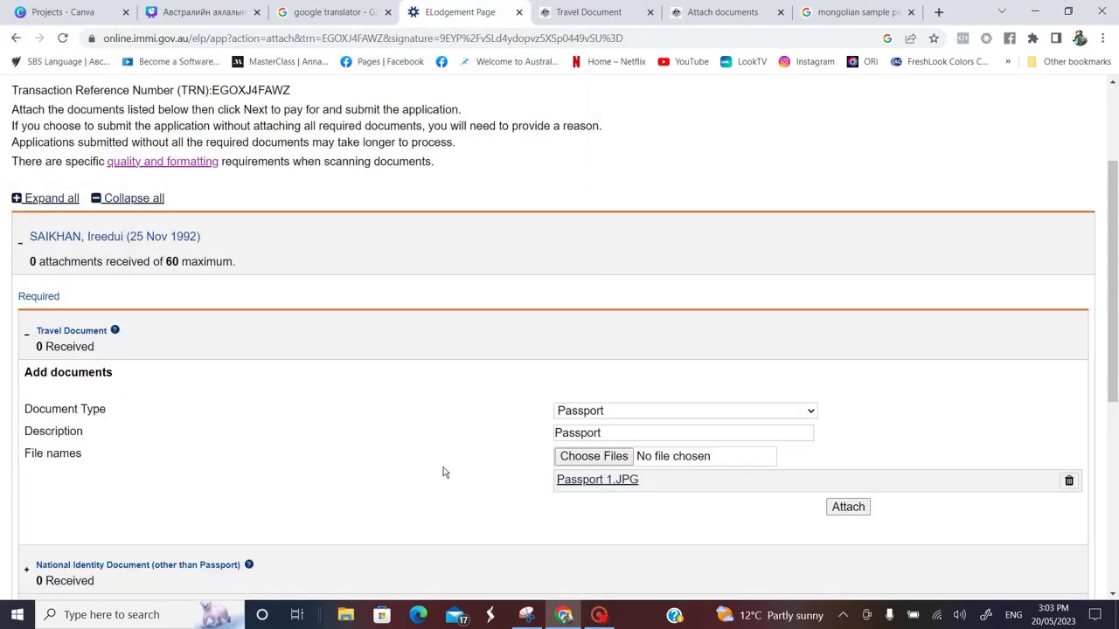
pyautogui.scroll(-2, 527, 455)
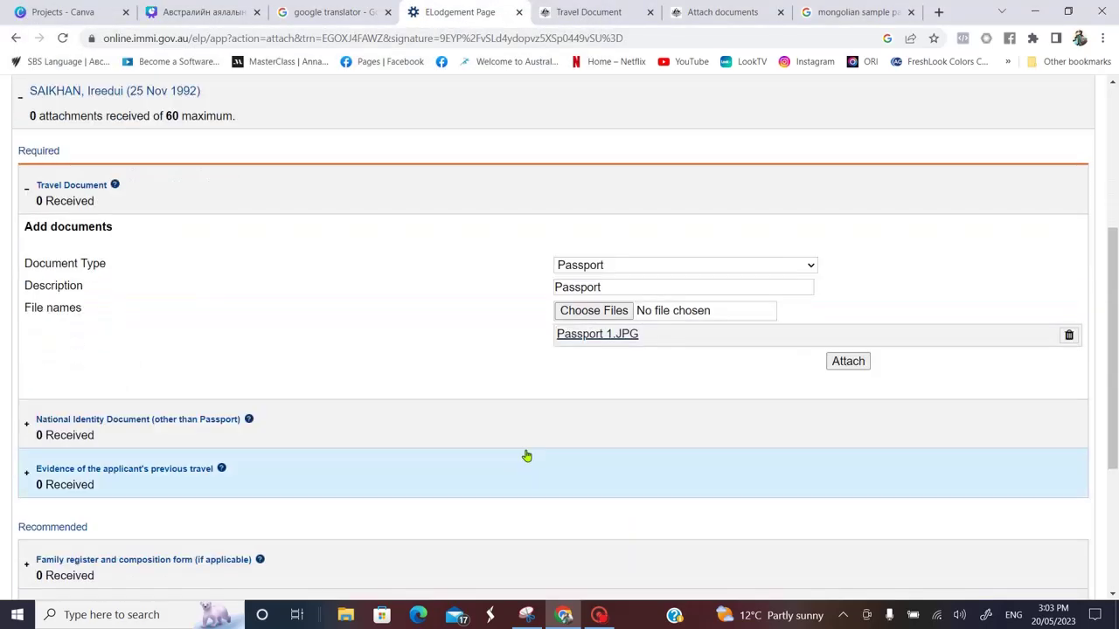
pyautogui.click(852, 364)
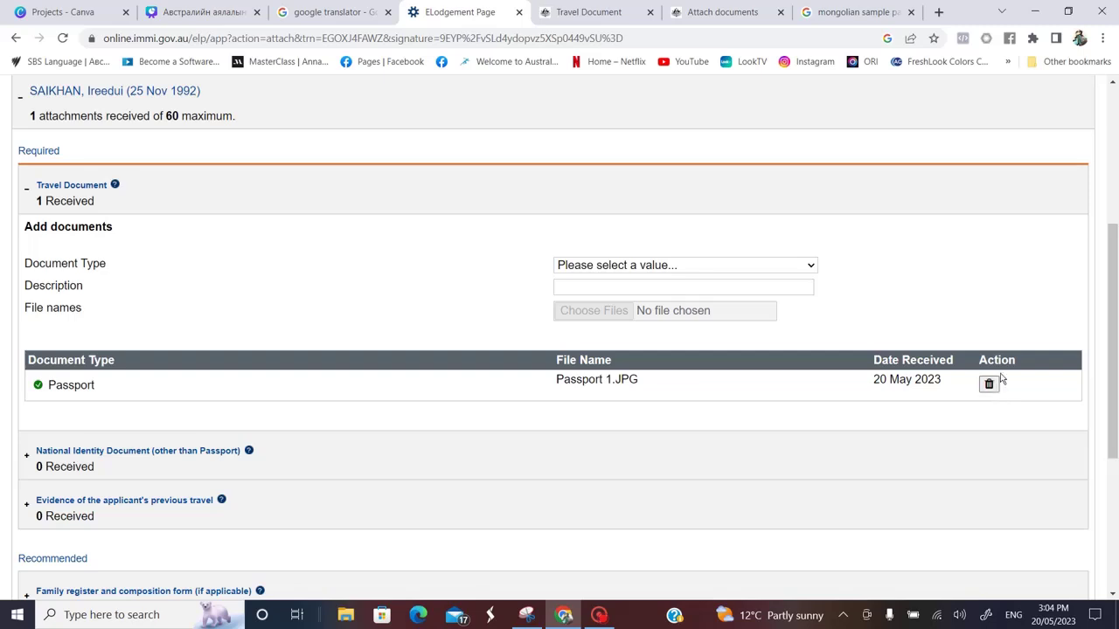
# Expand the National Identity Document (other than Passport) section, read its help page and return to the application.
pyautogui.scroll(-1, 403, 437)
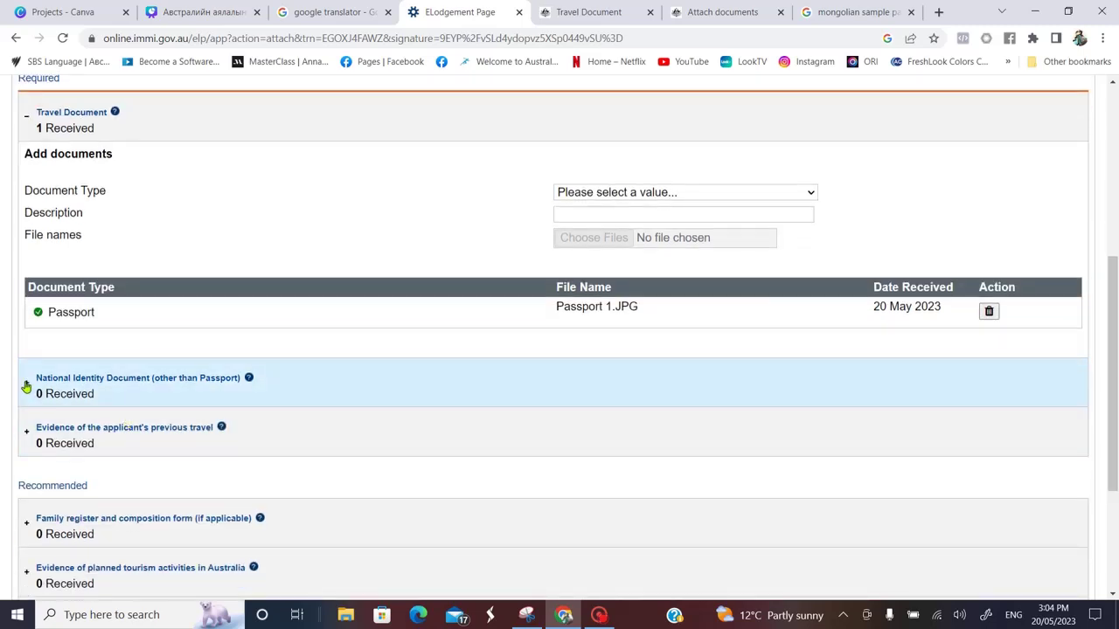
pyautogui.click(26, 387)
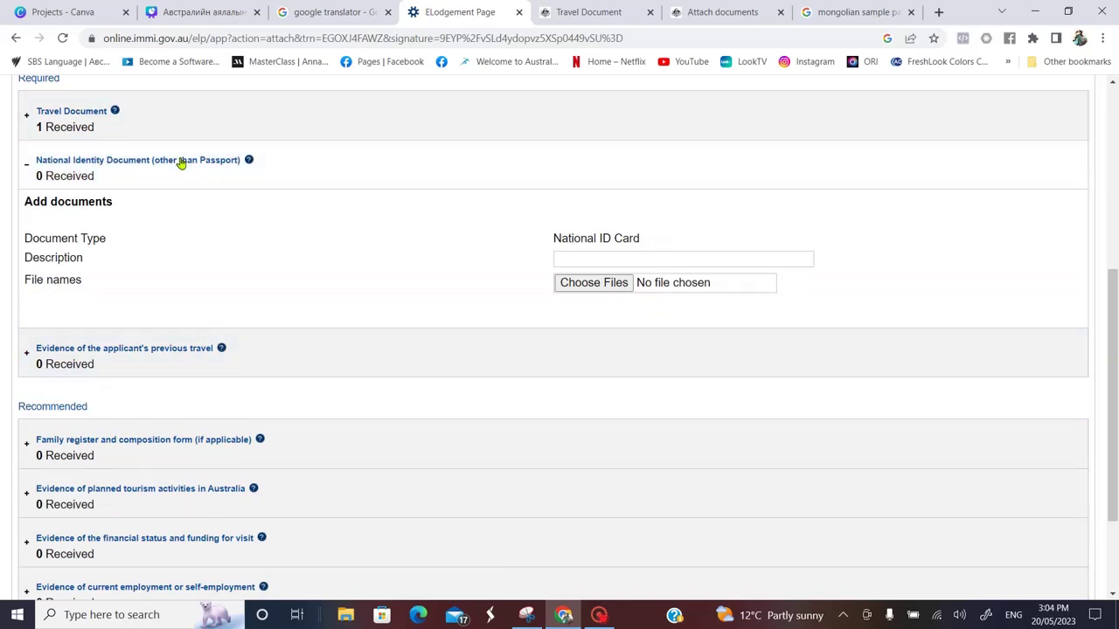
pyautogui.click(249, 160)
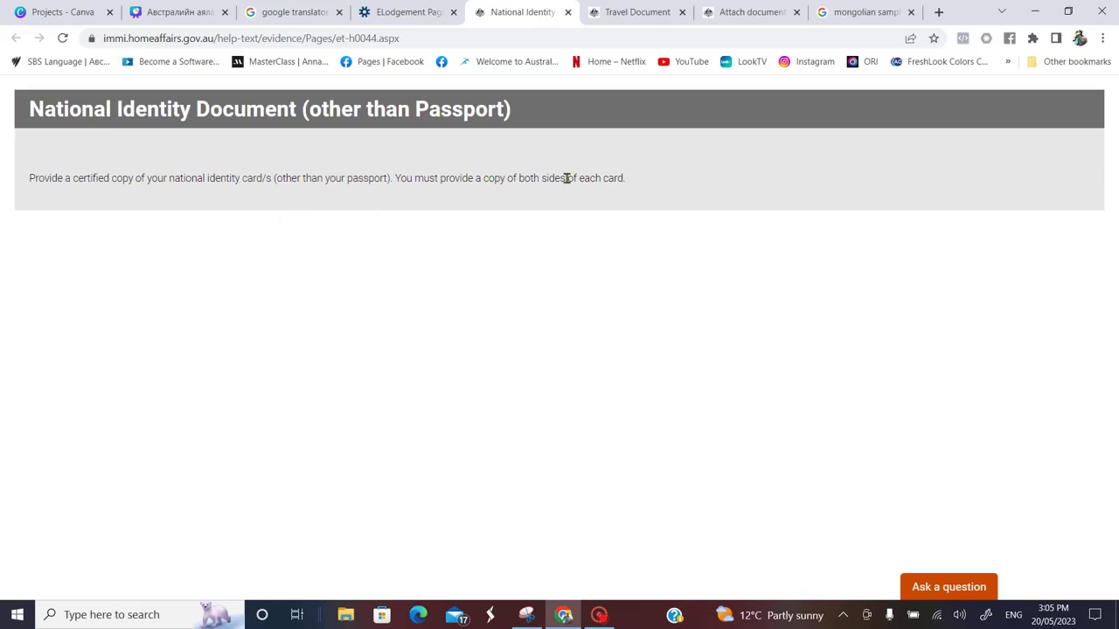
pyautogui.click(390, 7)
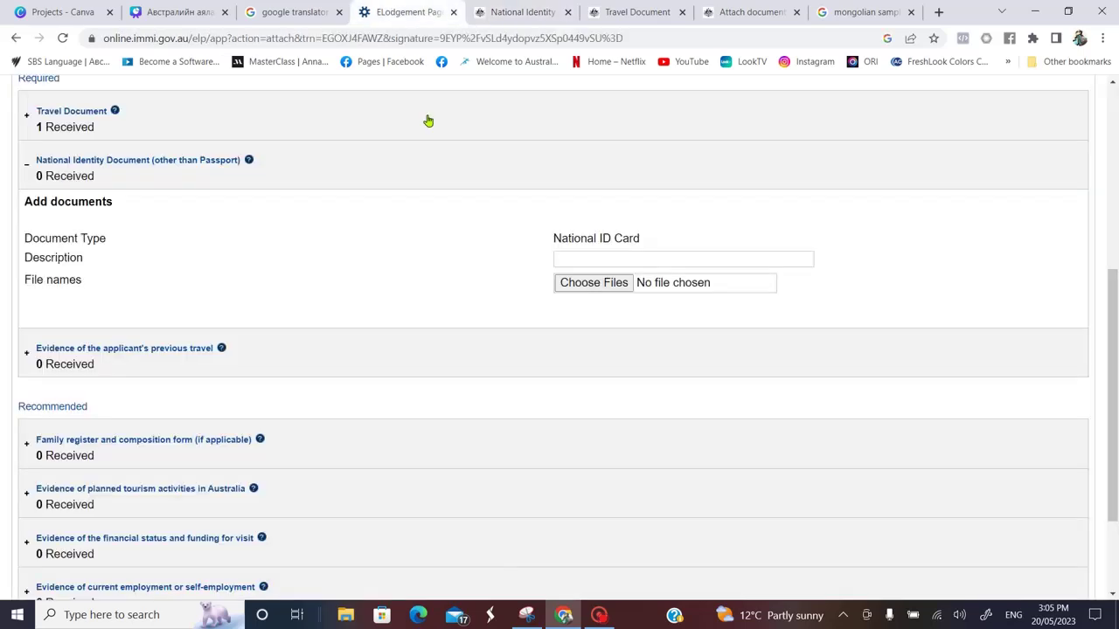
# Enter National ID as the description in the National Identity Document section.
pyautogui.click(423, 272)
pyautogui.write('Nat')
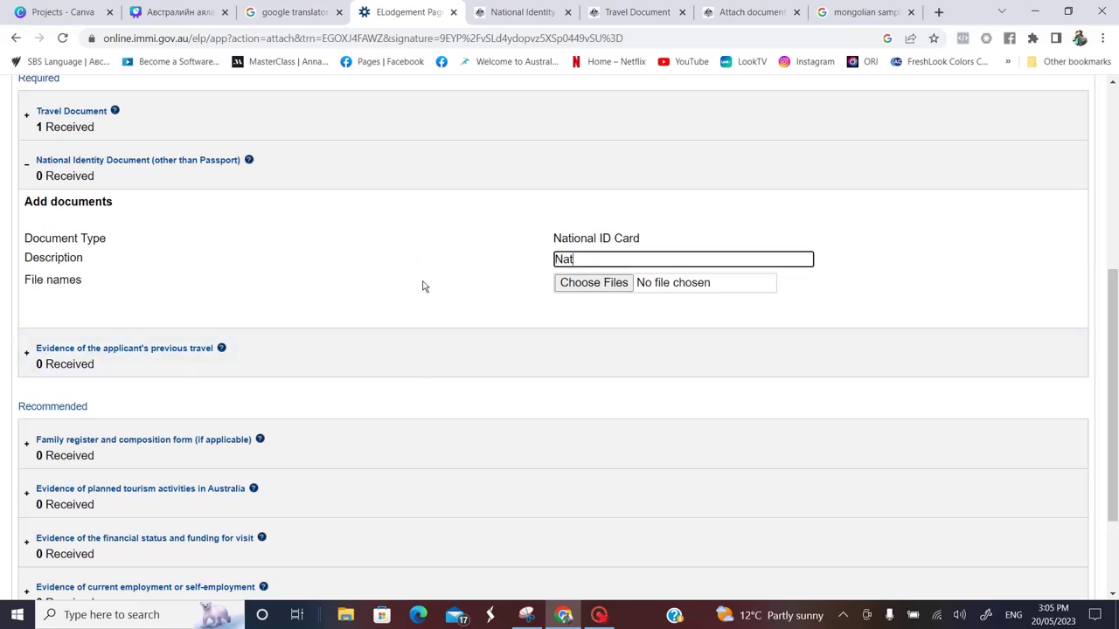
pyautogui.write('ional ID')
# Try adding Passport 1.JPG as the National Identity Document file, and remove it from the file list again.
pyautogui.click(577, 283)
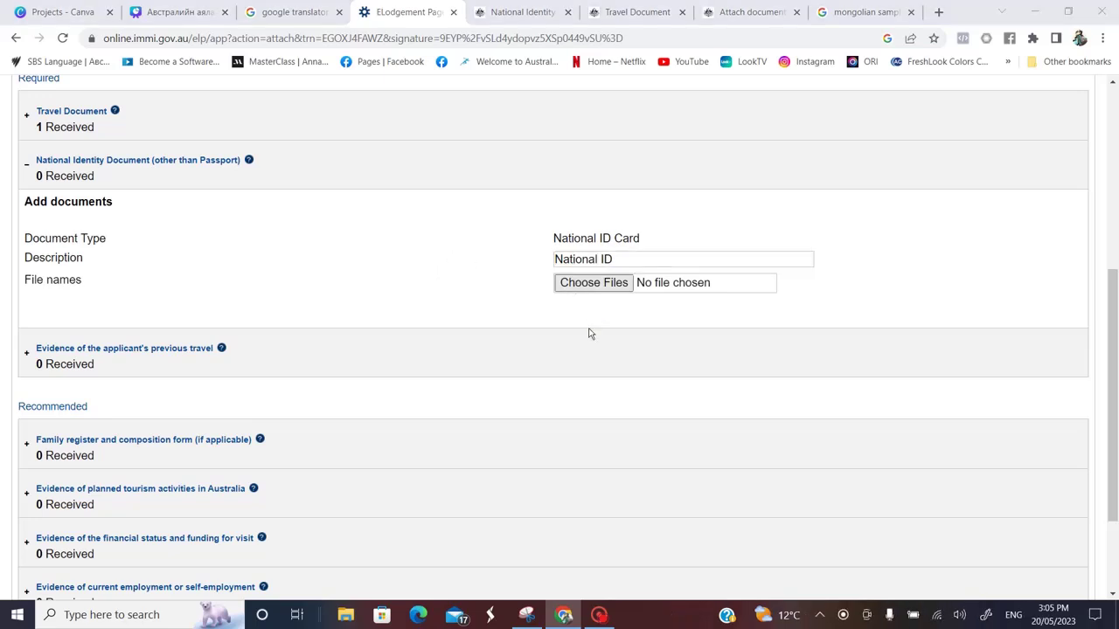
pyautogui.click(187, 124)
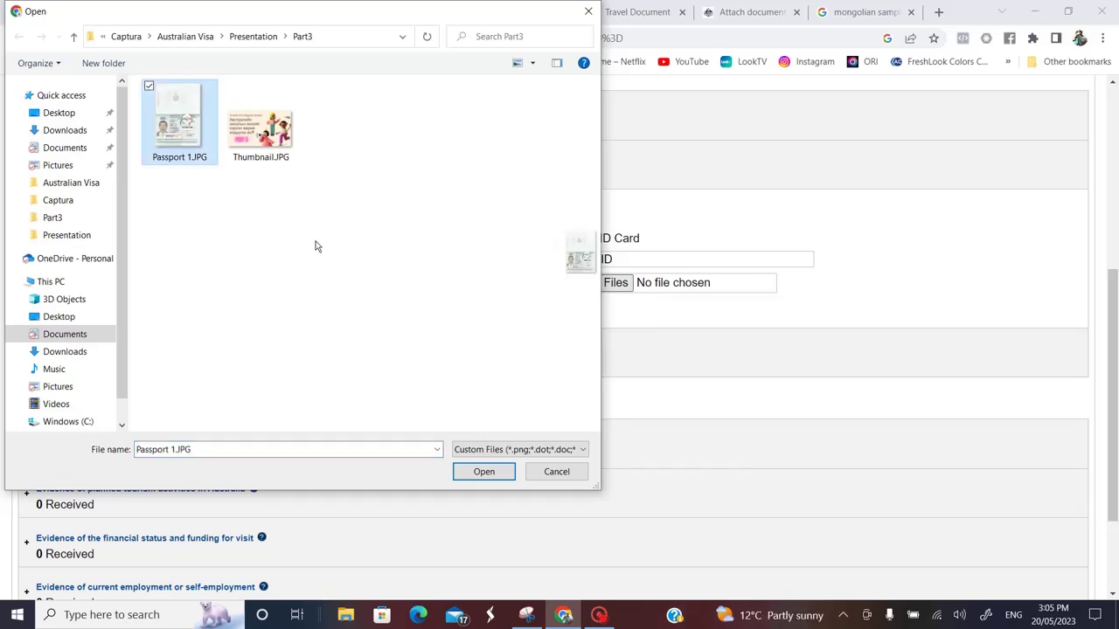
pyautogui.click(477, 472)
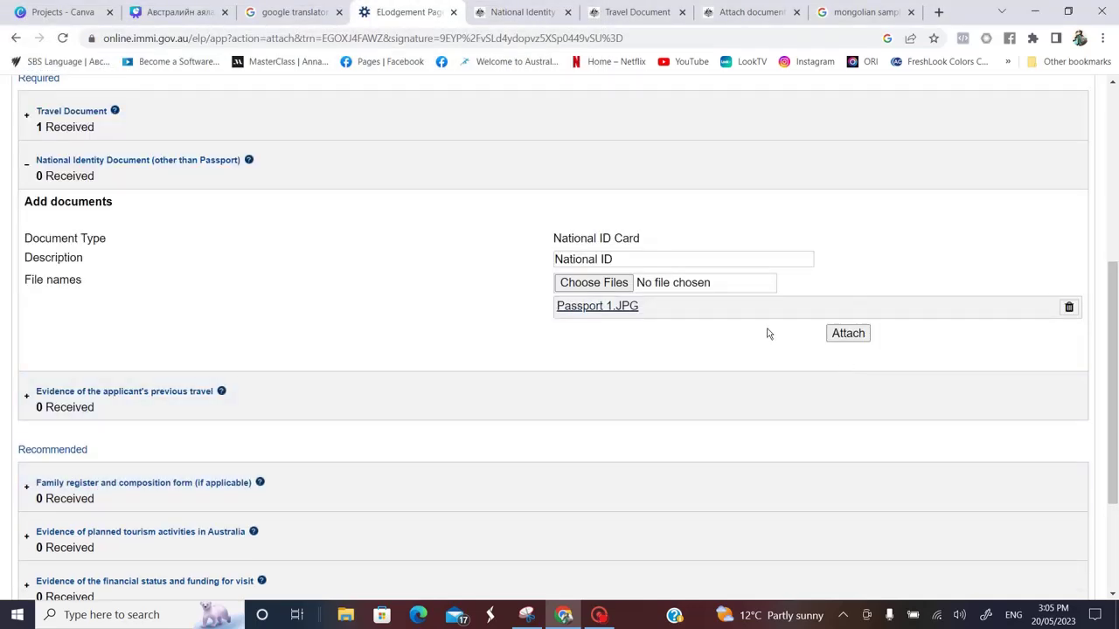
pyautogui.click(831, 333)
pyautogui.click(1069, 307)
pyautogui.click(631, 121)
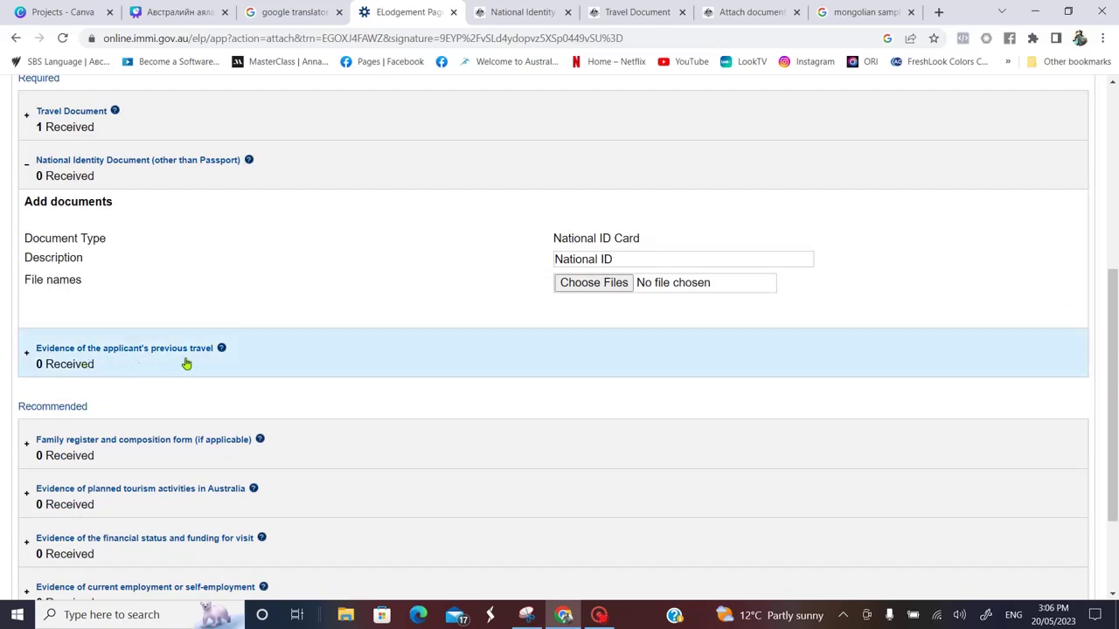
# Open the help page for Evidence of the applicant's previous travel and copy its explanatory sentence.
pyautogui.click(222, 347)
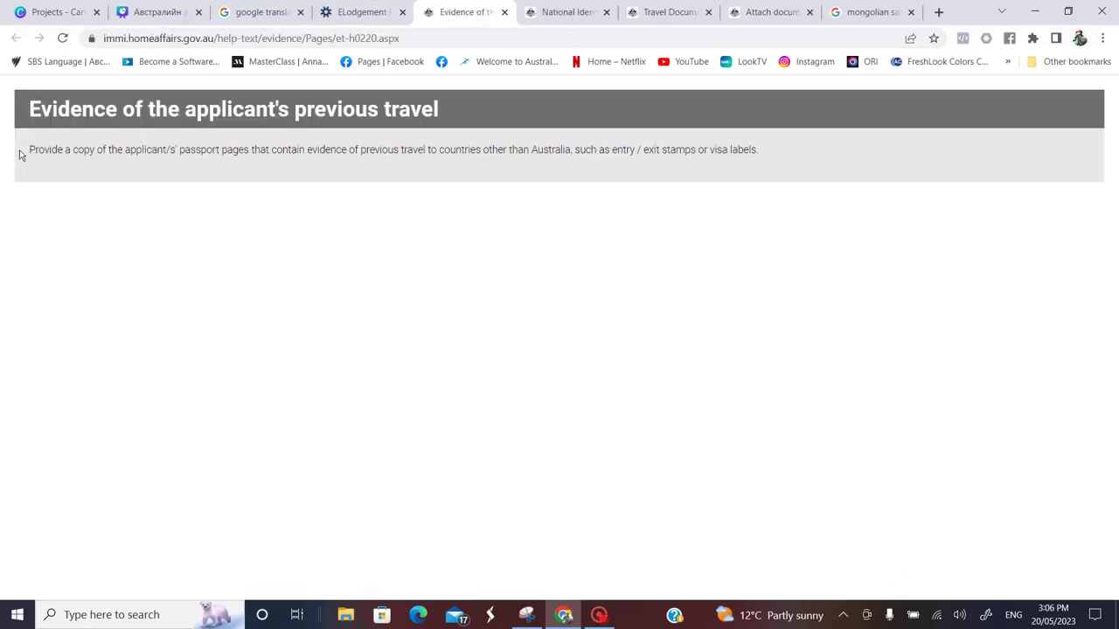
pyautogui.moveTo(29, 148); pyautogui.dragTo(784, 152)
pyautogui.hotkey('ctrl', 'c')
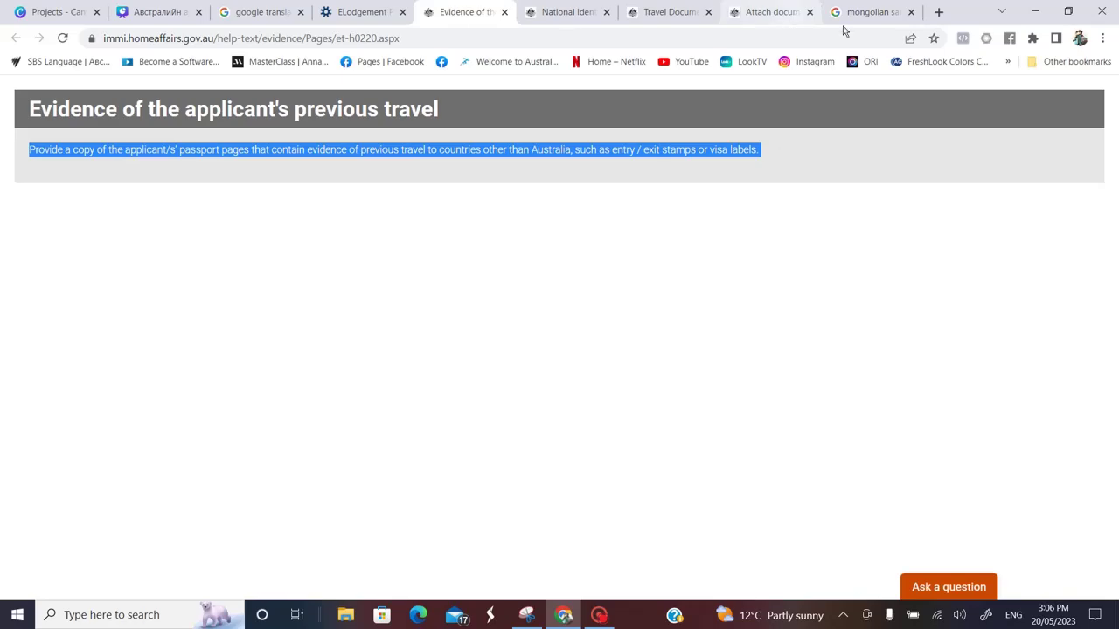
# Replace the Travel Document text in Google Translate with the copied previous travel explanation to translate it into Mongolian.
pyautogui.click(865, 12)
pyautogui.click(363, 12)
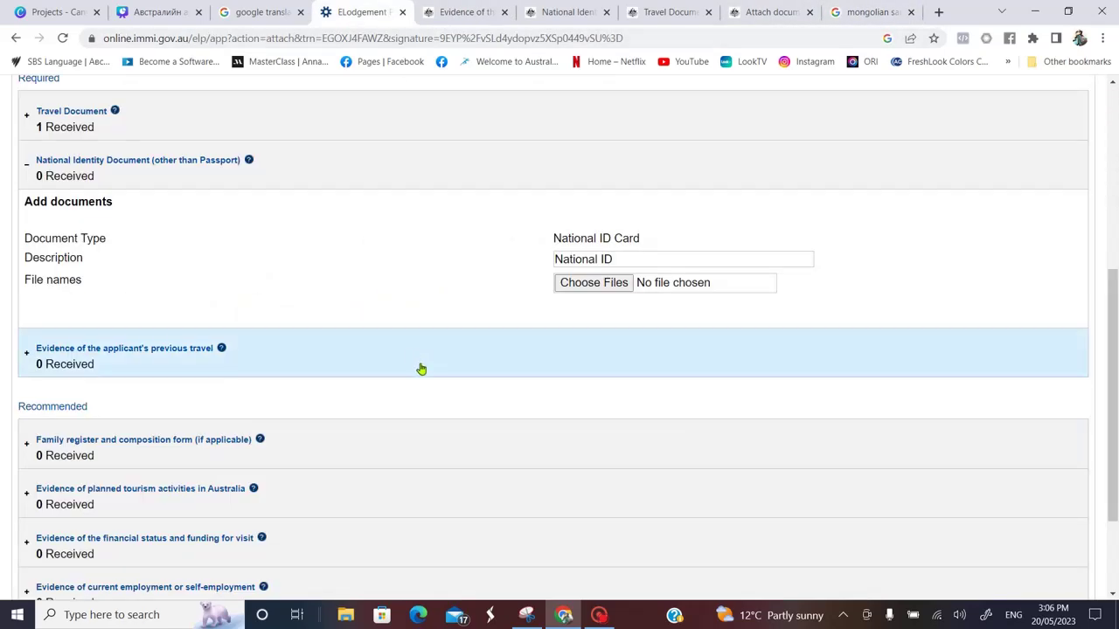
pyautogui.click(253, 12)
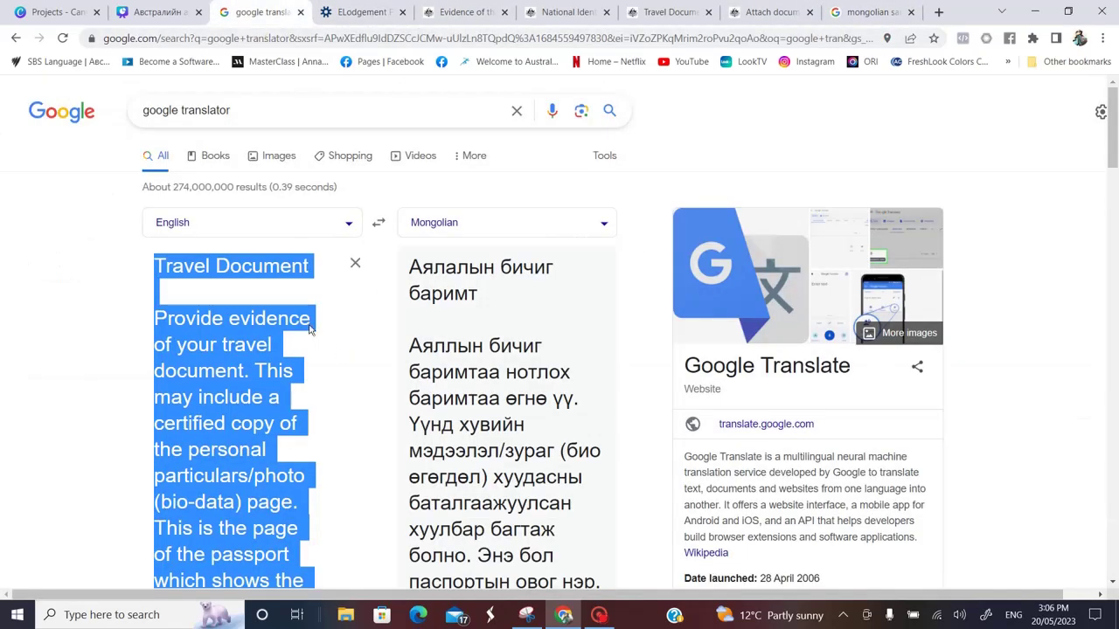
pyautogui.click(355, 264)
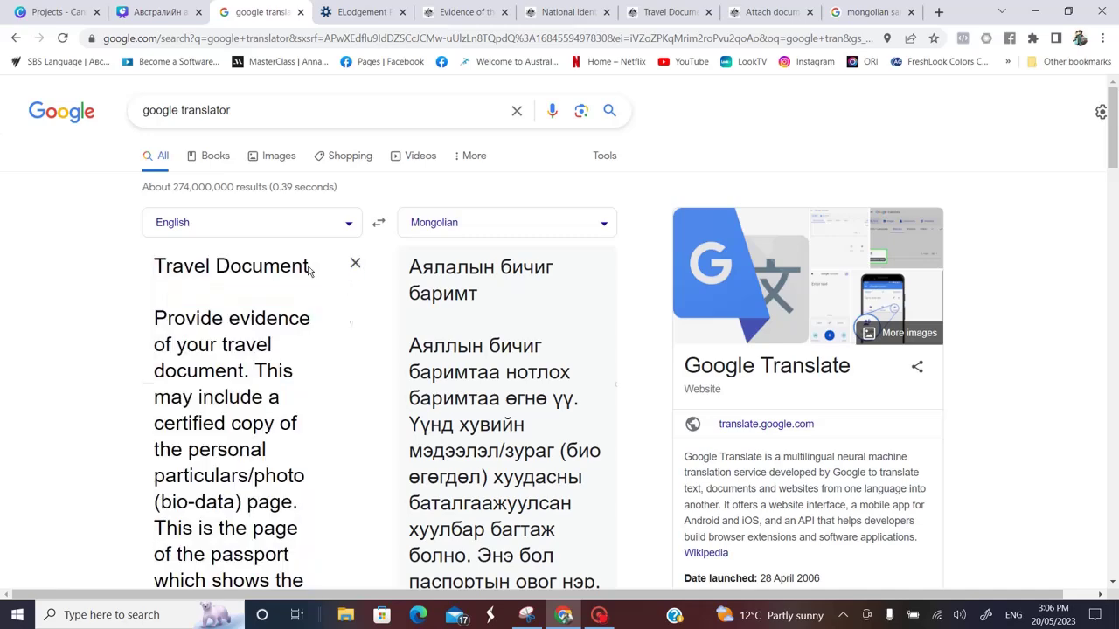
pyautogui.rightClick(171, 272)
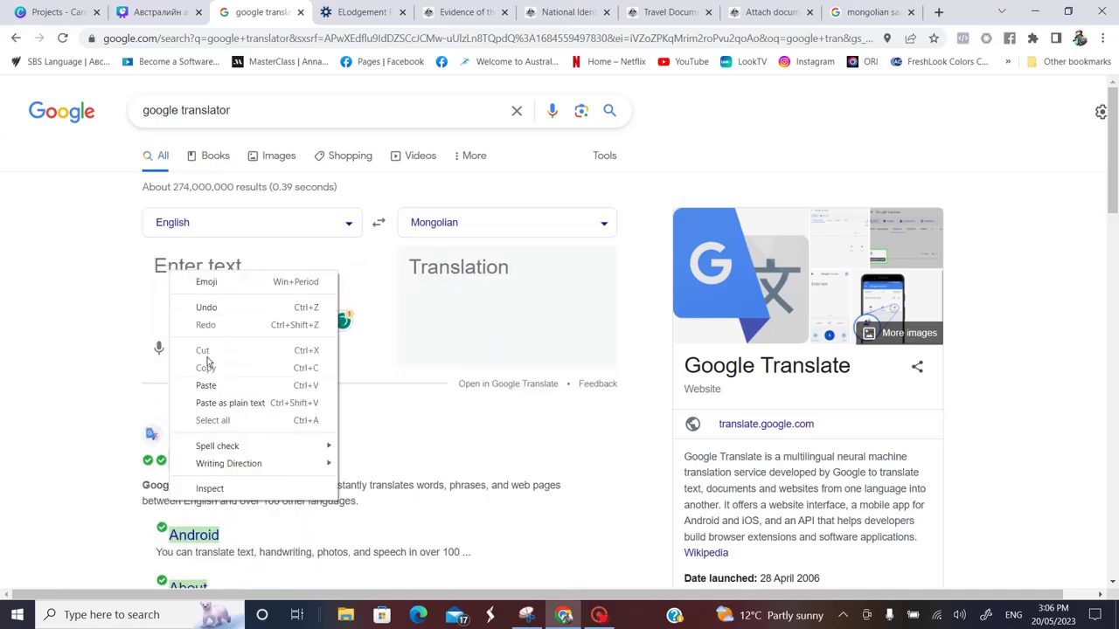
pyautogui.click(206, 385)
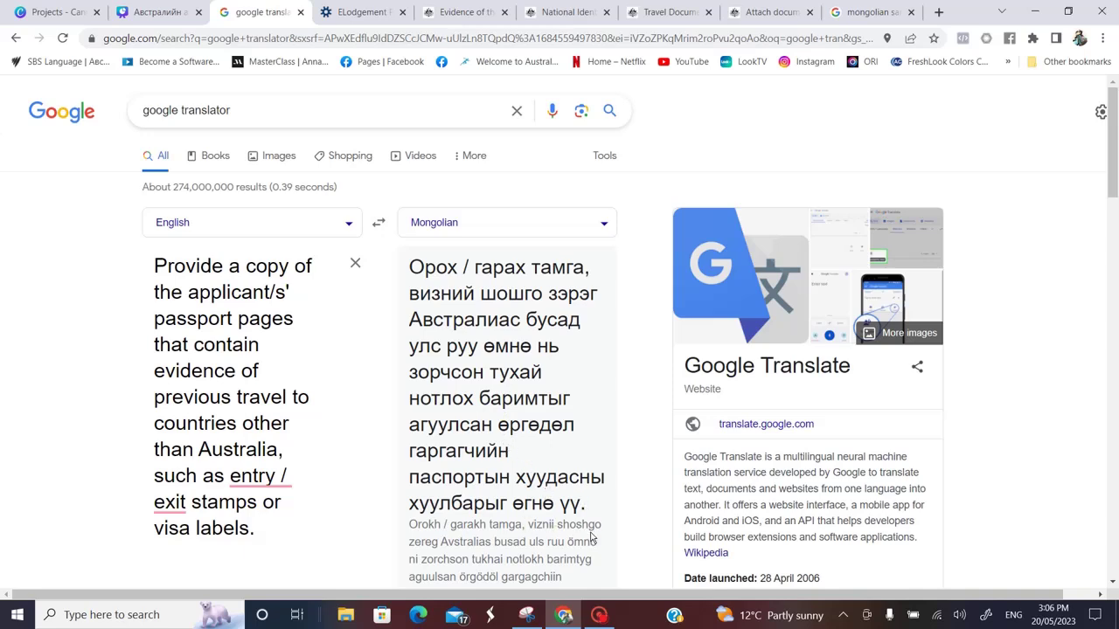
# In the application's previous travel evidence section, try the current and expired passport stamp document types, and select Visa documentation instead.
pyautogui.click(357, 11)
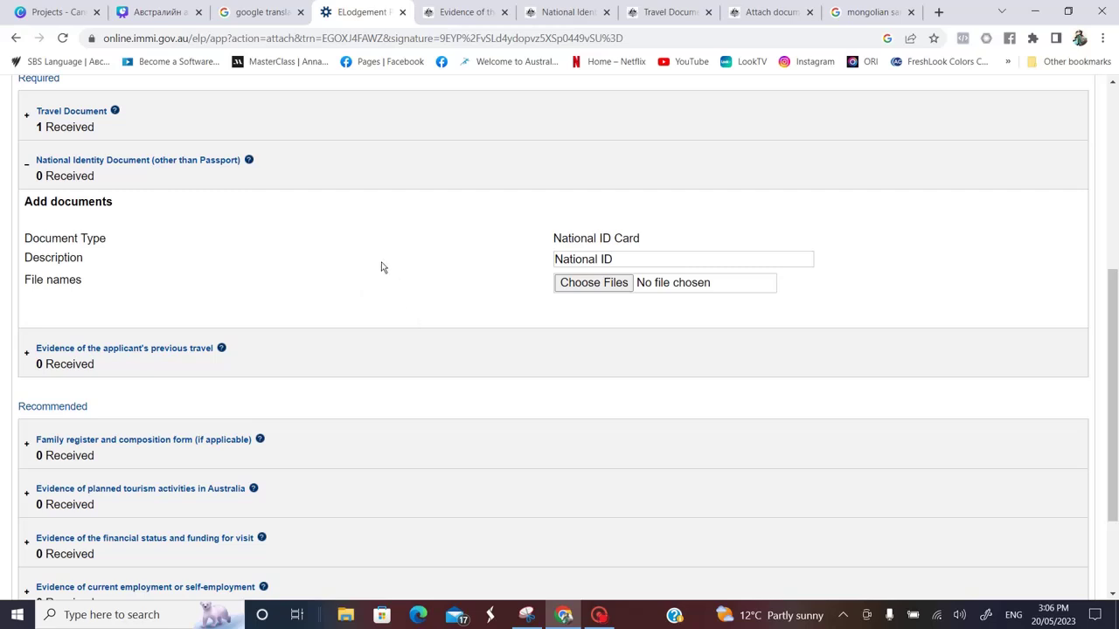
pyautogui.click(86, 372)
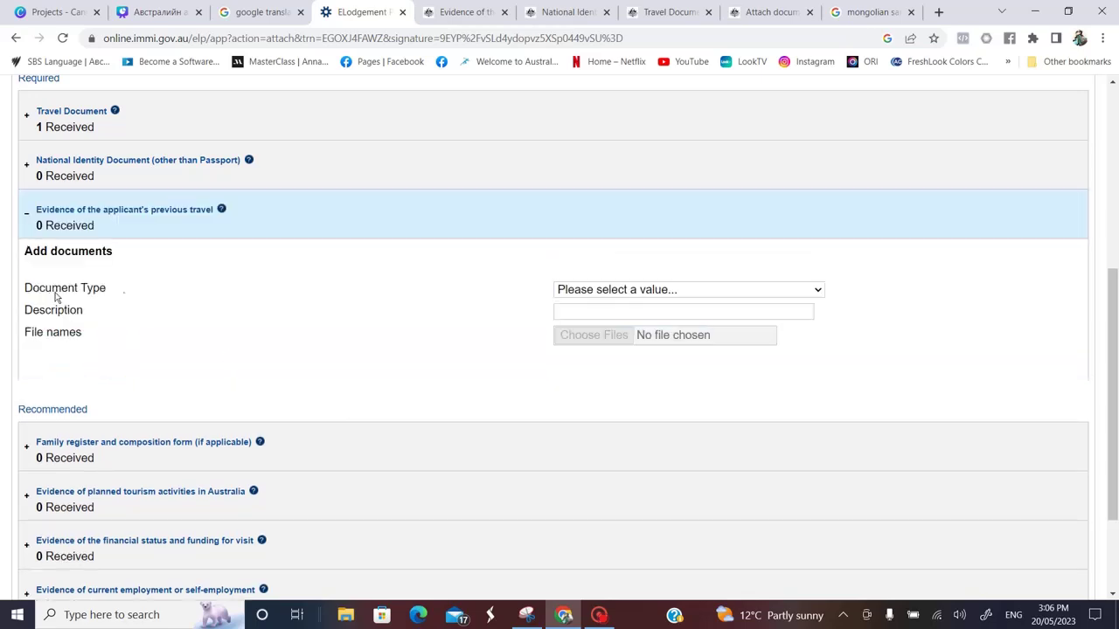
pyautogui.click(818, 293)
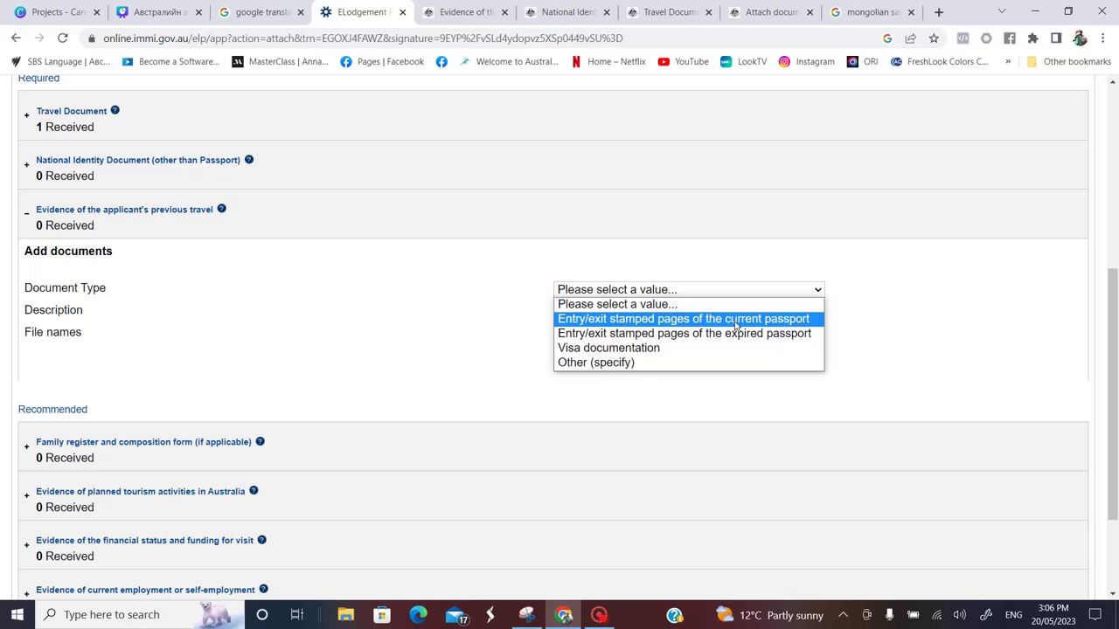
pyautogui.click(652, 319)
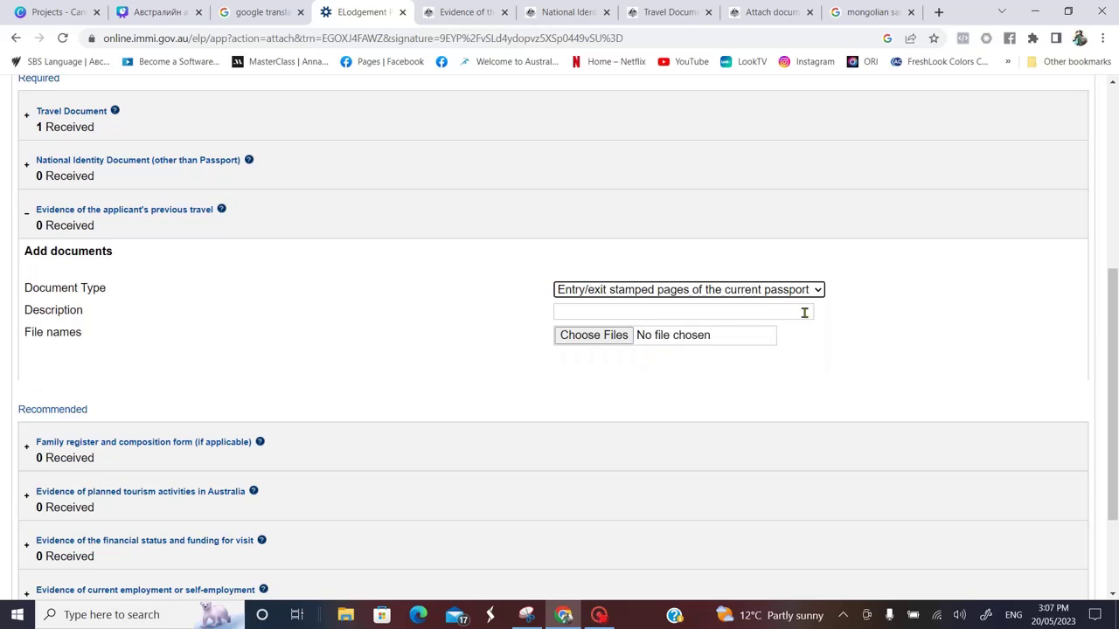
pyautogui.click(820, 291)
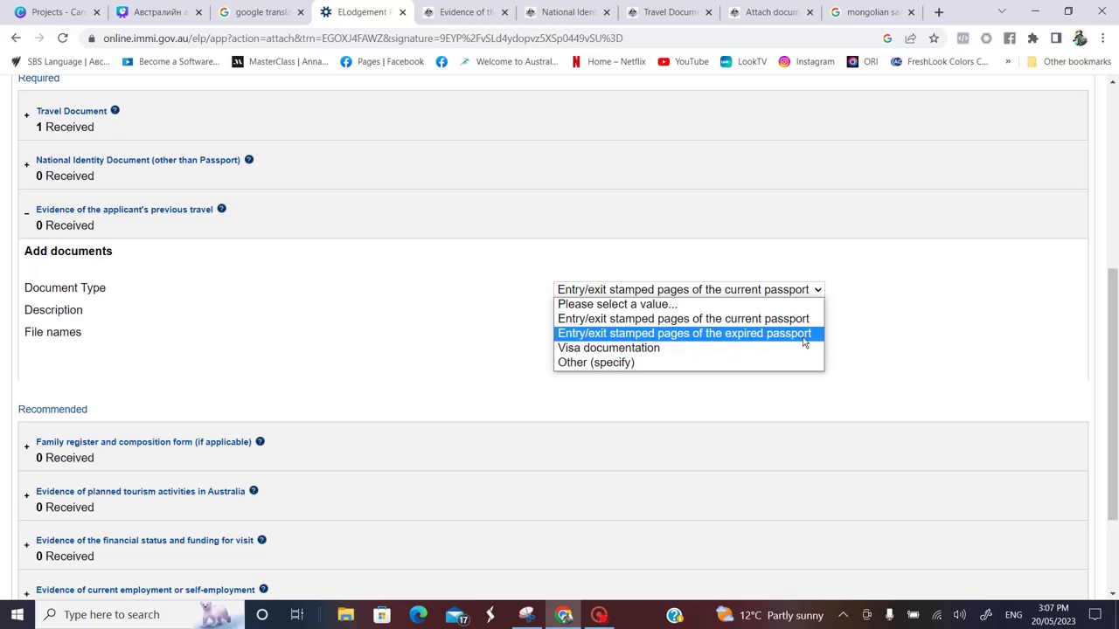
pyautogui.click(739, 334)
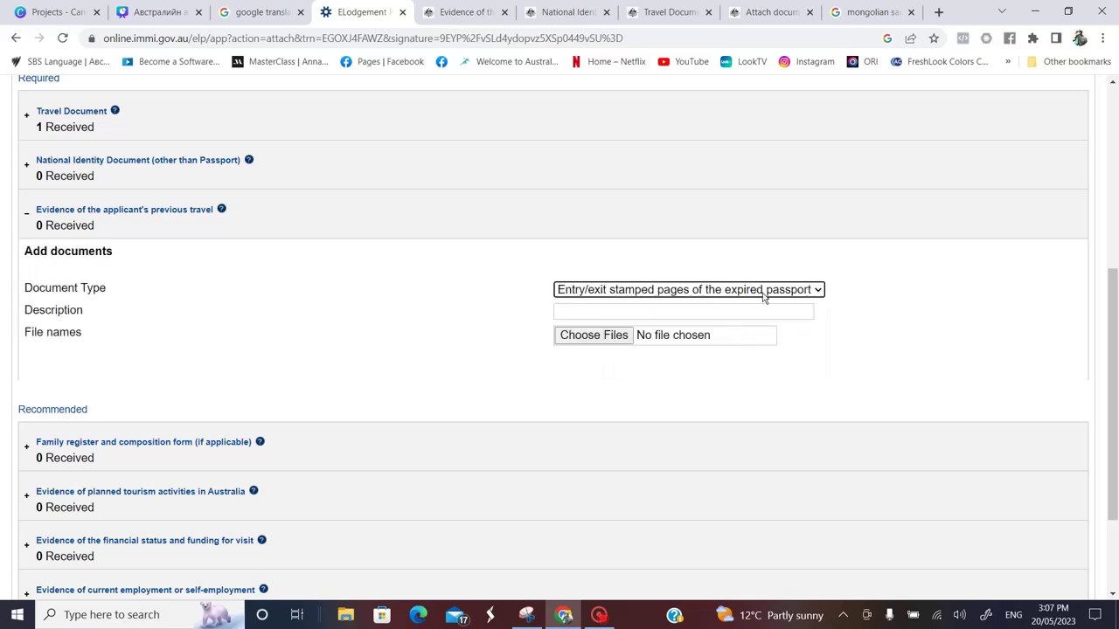
pyautogui.click(820, 292)
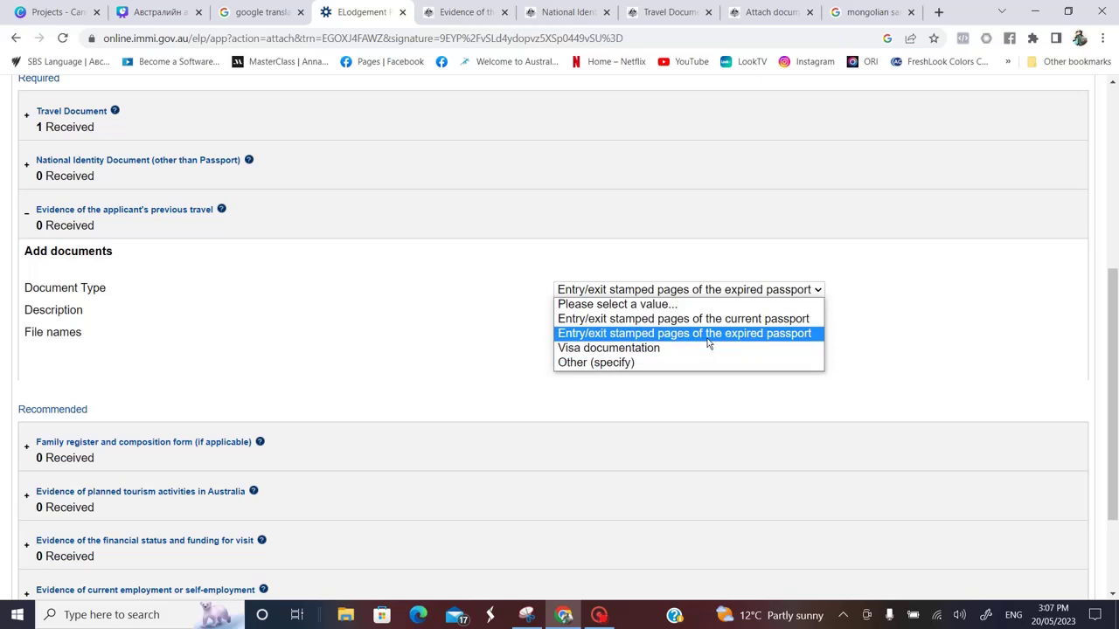
pyautogui.click(638, 348)
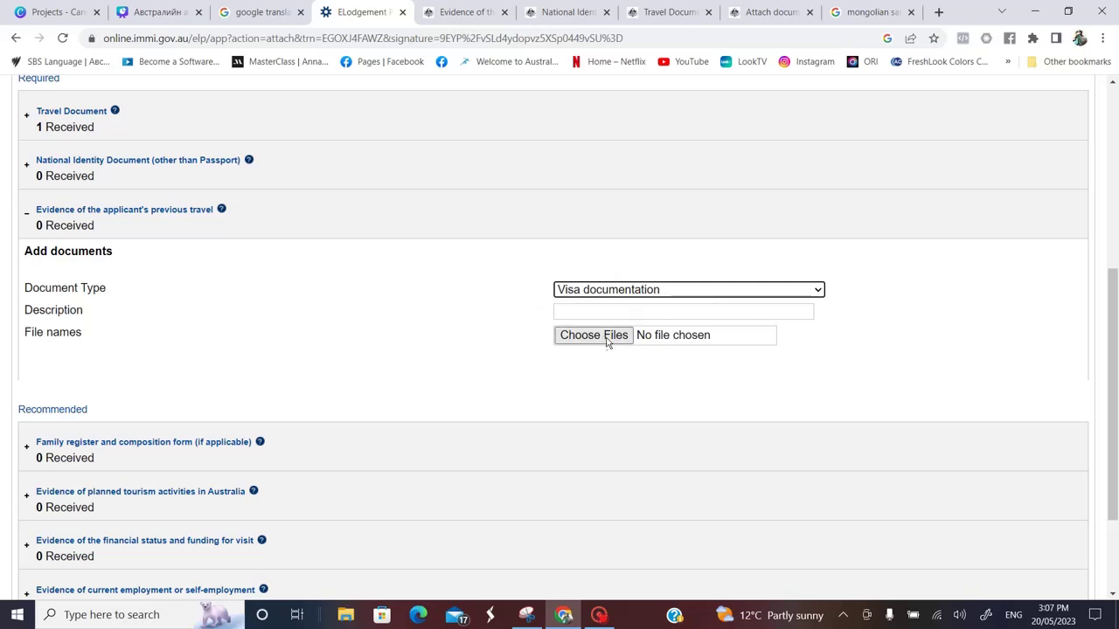
pyautogui.click(816, 289)
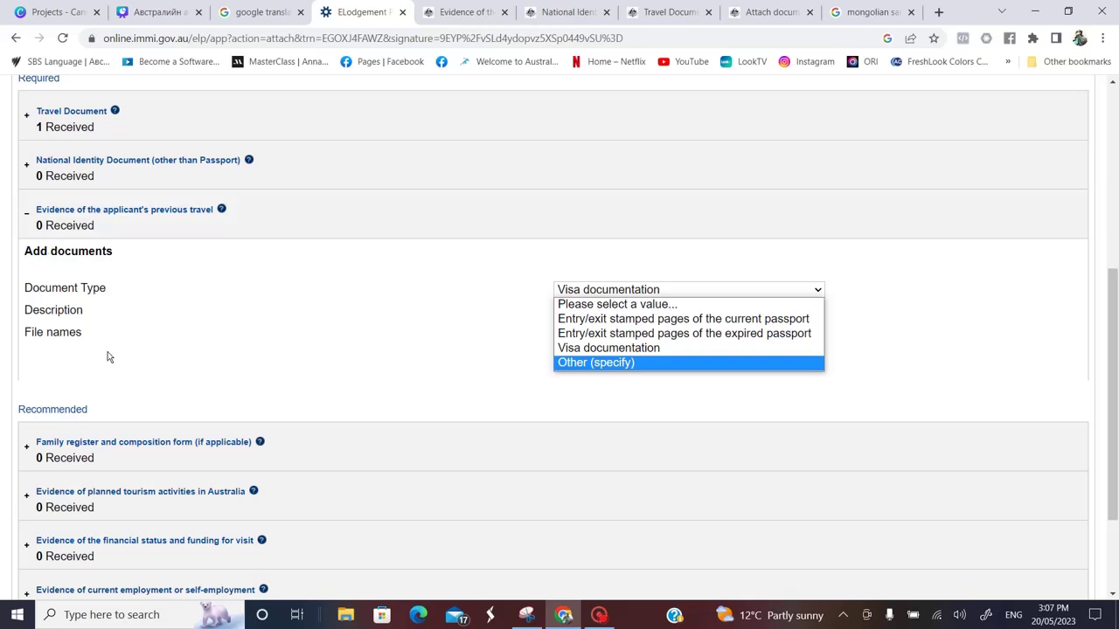
# Expand the Family register and composition form section, open its help page and copy the full explanatory text.
pyautogui.click(66, 447)
pyautogui.scroll(-4, 204, 508)
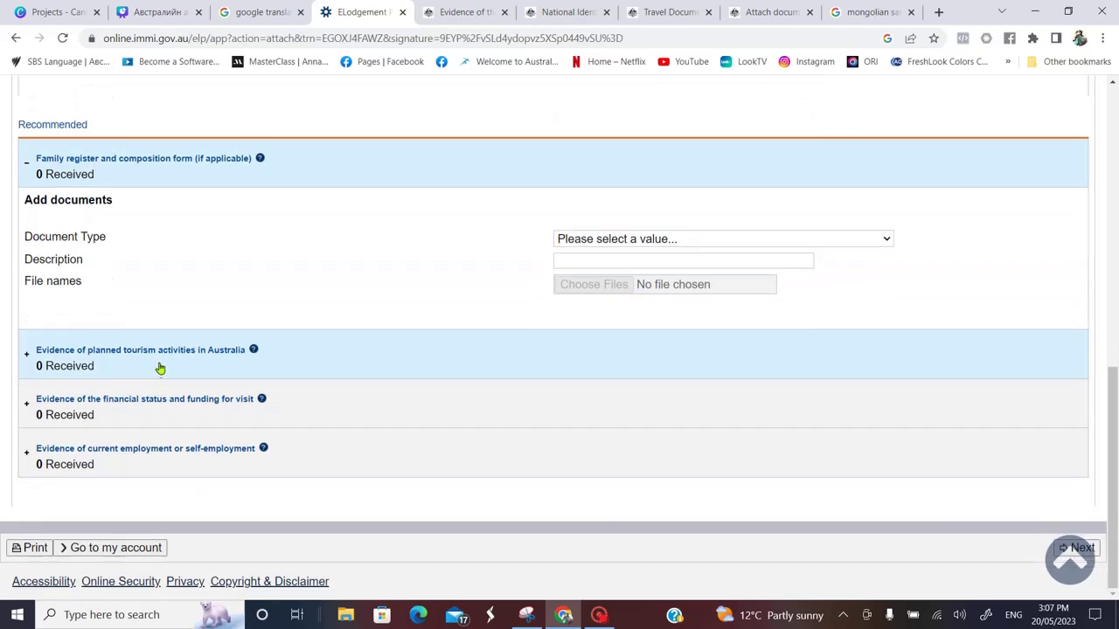
pyautogui.click(260, 158)
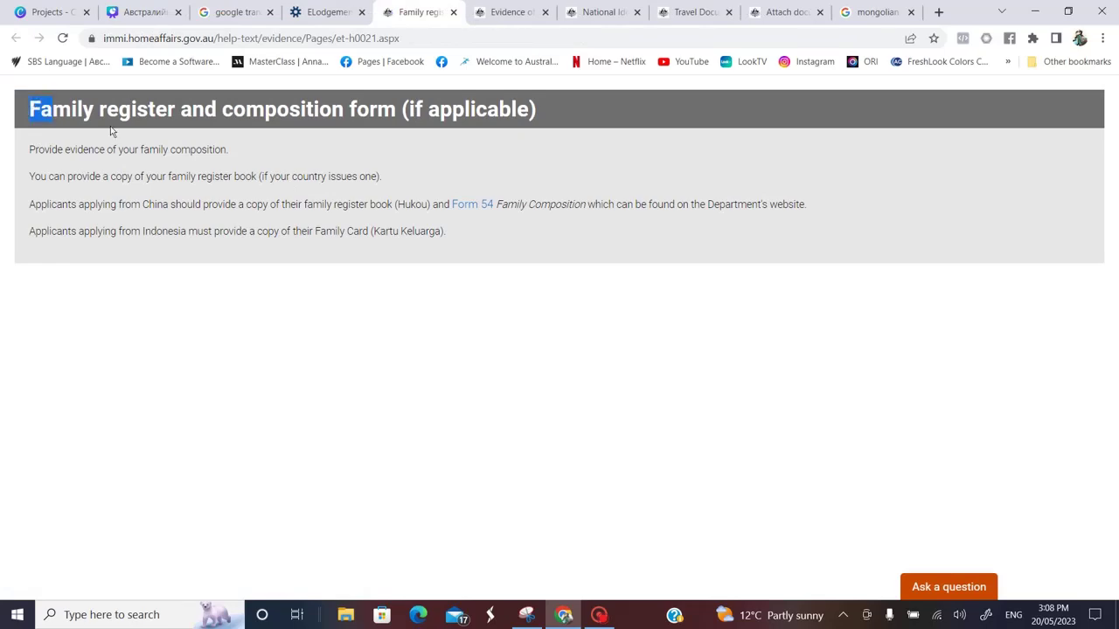
pyautogui.moveTo(31, 109); pyautogui.dragTo(495, 233)
pyautogui.rightClick(590, 208)
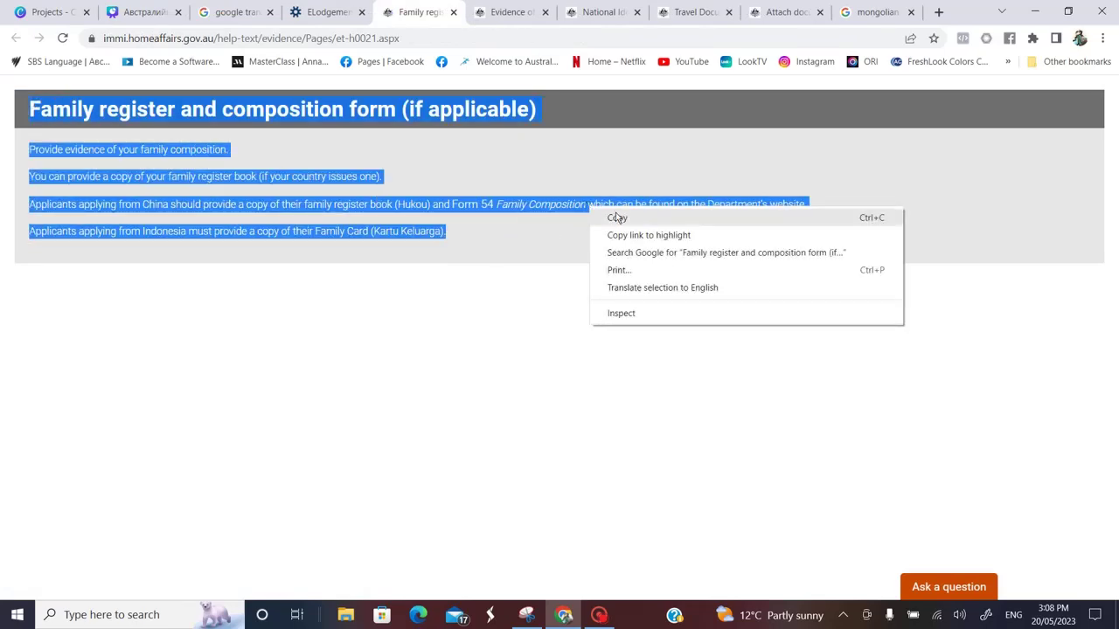
pyautogui.click(616, 217)
# Translate the copied family register explanation into Mongolian in Google Translate and read through the translation.
pyautogui.click(232, 12)
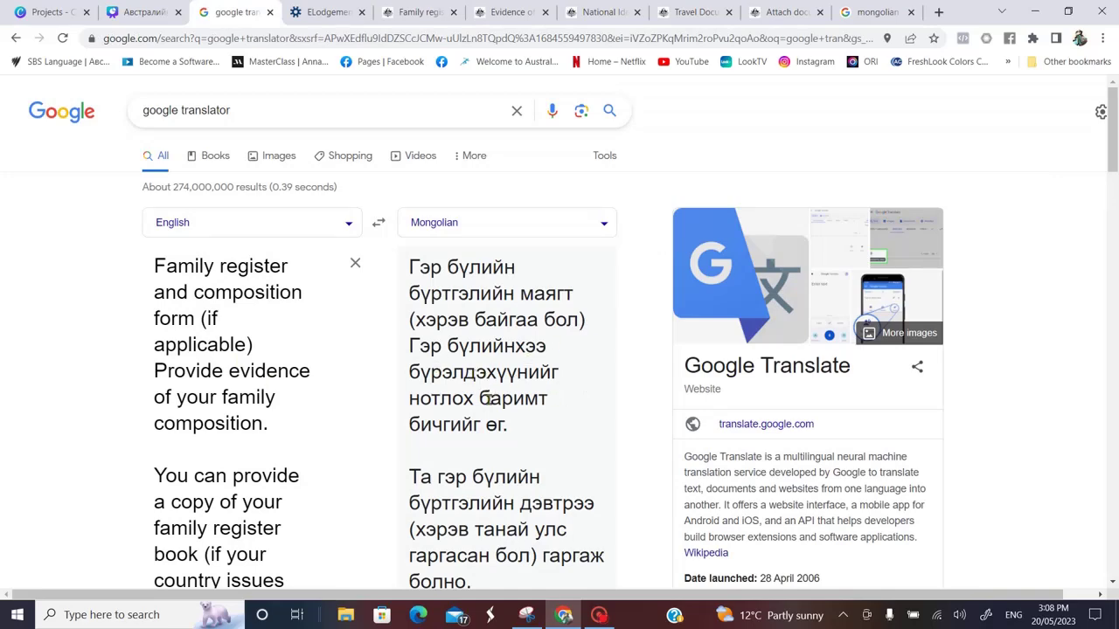
pyautogui.scroll(-2, 505, 454)
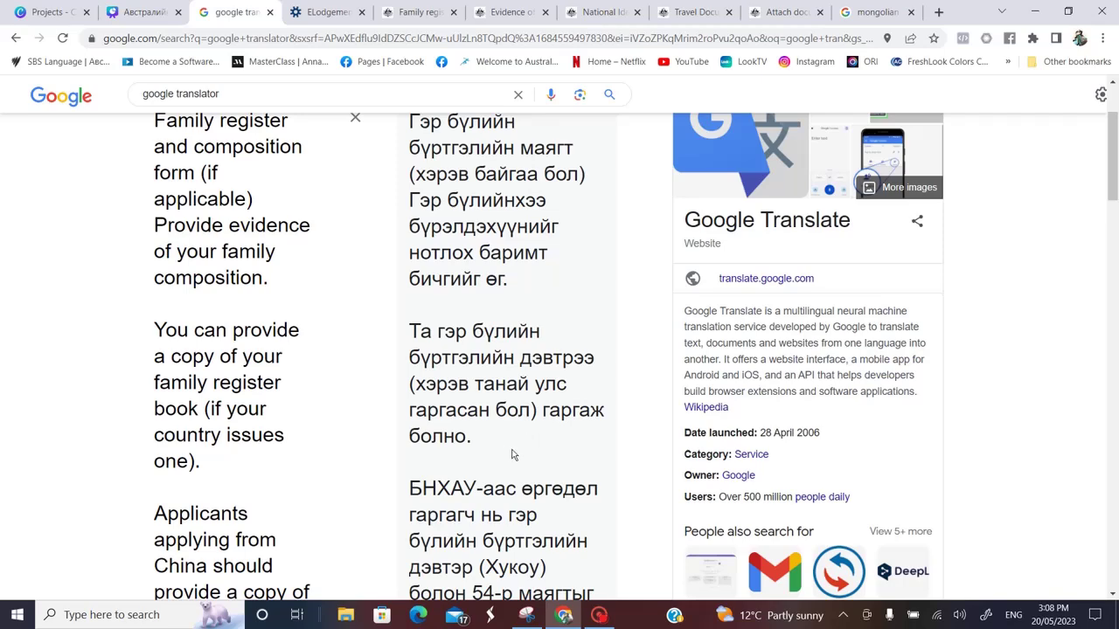
pyautogui.scroll(-3, 512, 454)
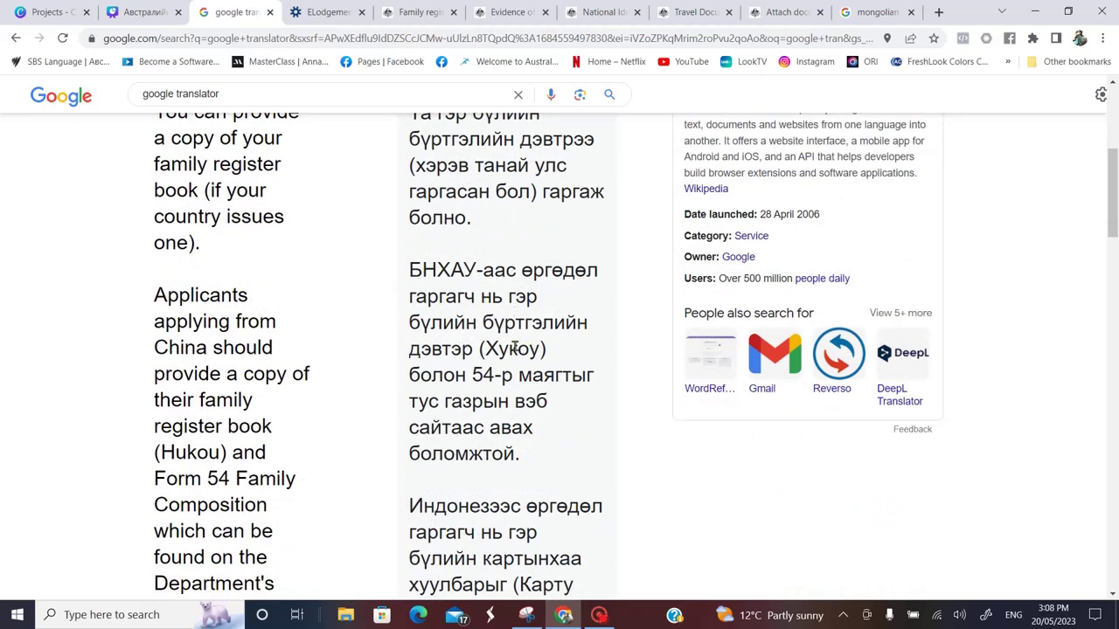
pyautogui.hotkey('ctrl', 'a')
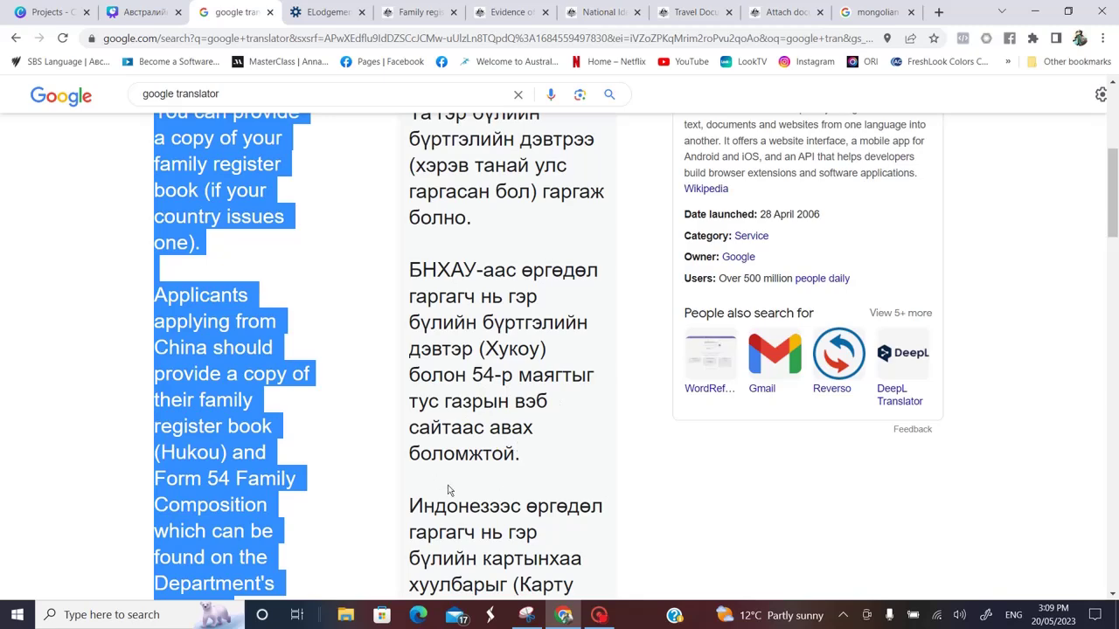
pyautogui.click(685, 539)
pyautogui.scroll(1, 525, 540)
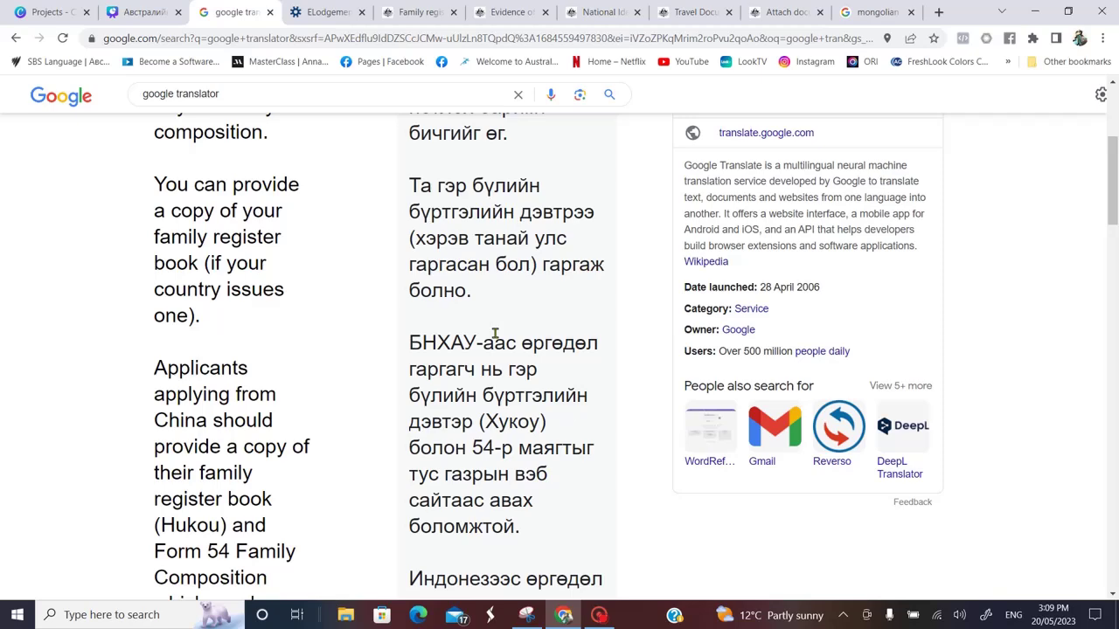
pyautogui.click(326, 12)
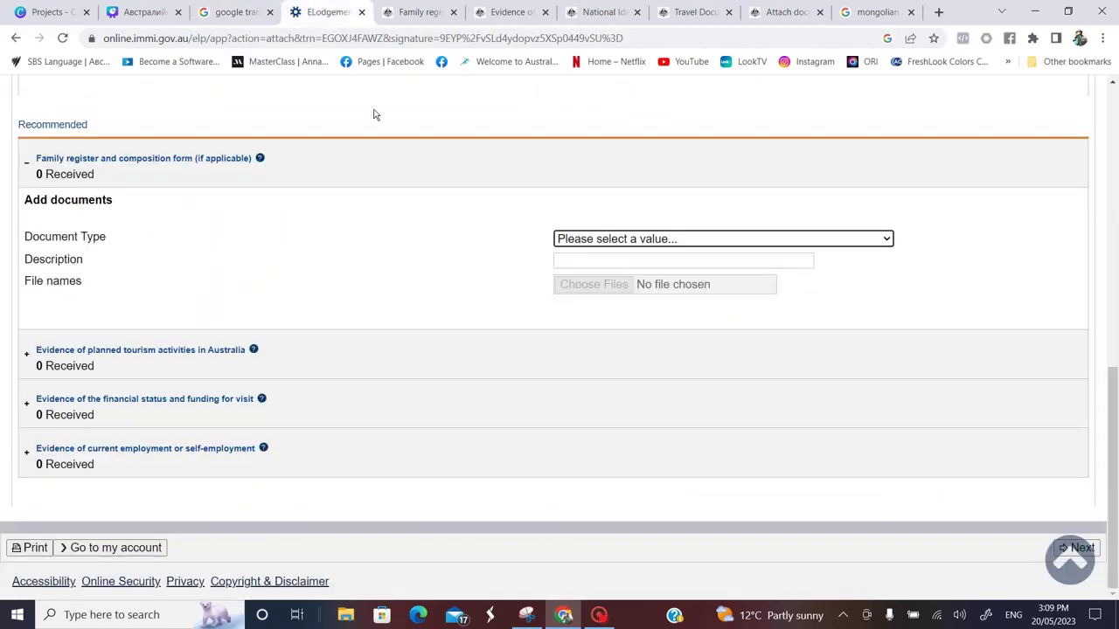
pyautogui.scroll(1, 475, 357)
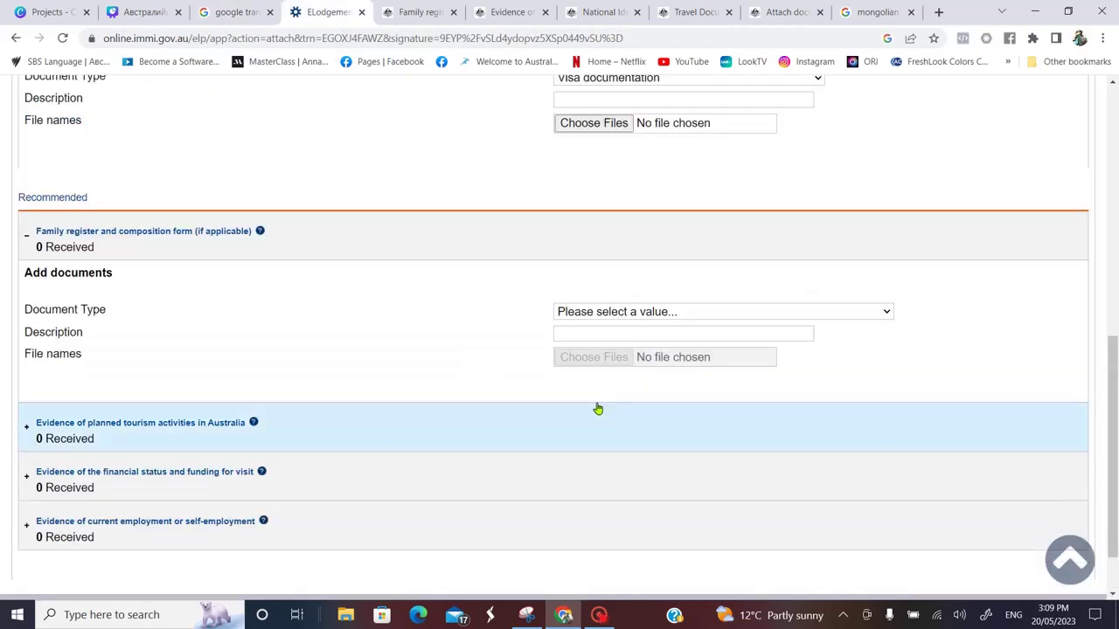
pyautogui.click(419, 12)
pyautogui.click(612, 11)
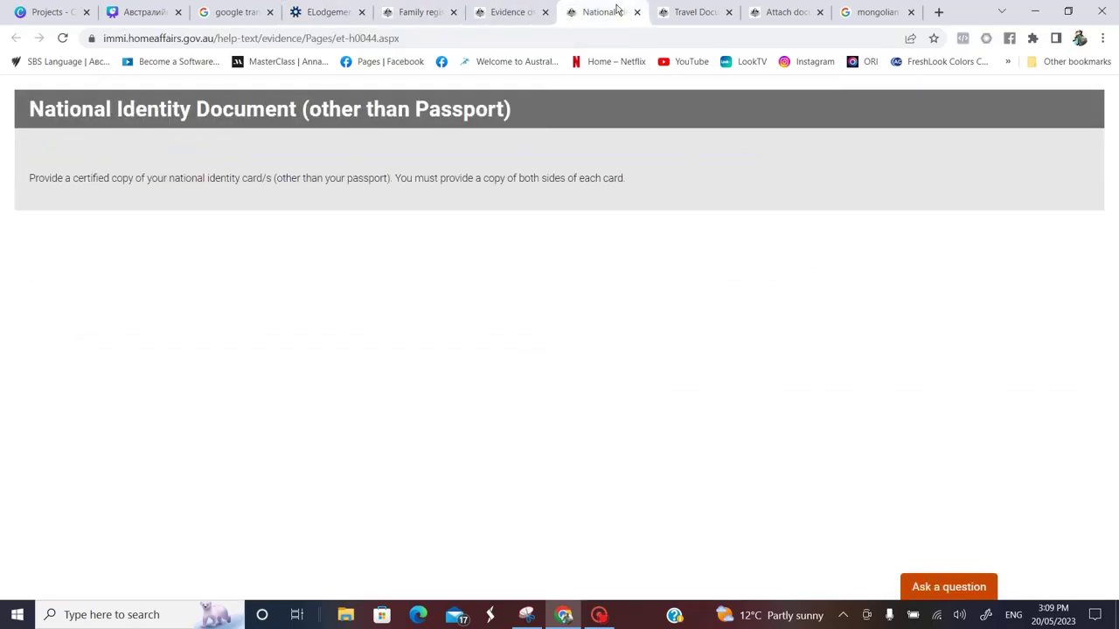
pyautogui.click(695, 12)
# Search Google for form 54 in a new tab and open the Department of Home Affairs Family composition PDF.
pyautogui.click(938, 13)
pyautogui.click(542, 308)
pyautogui.write('form ')
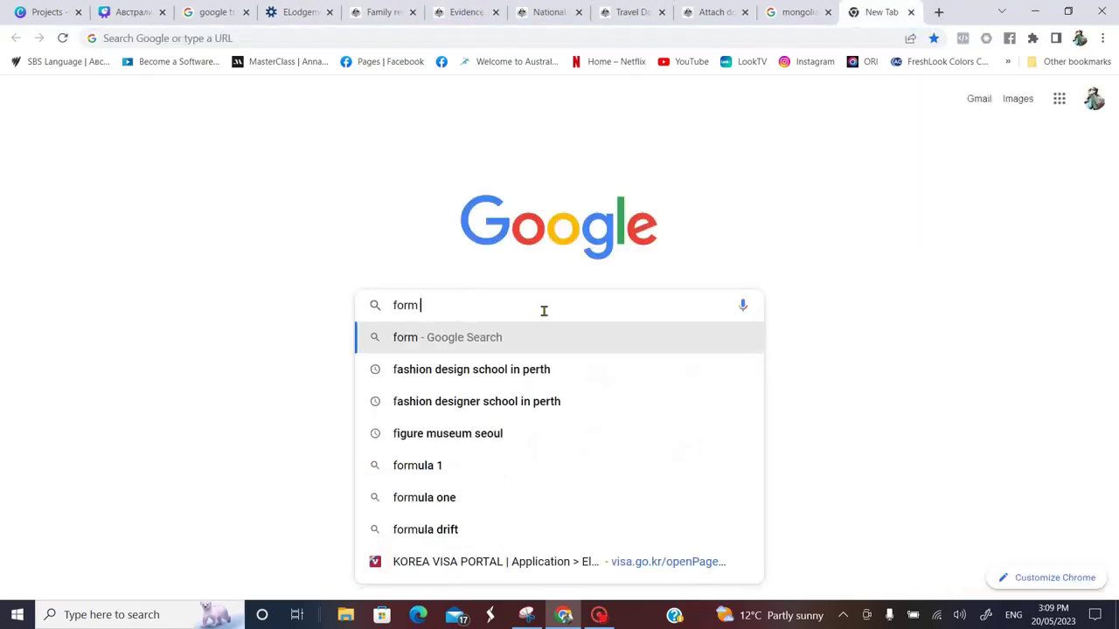
pyautogui.write('54')
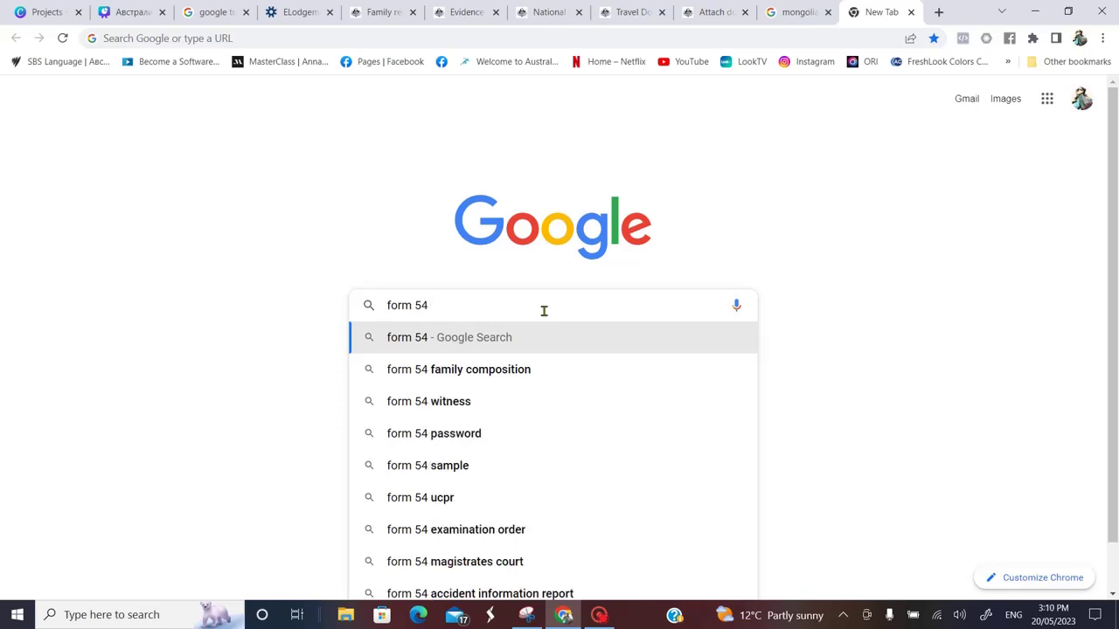
pyautogui.press('Return')
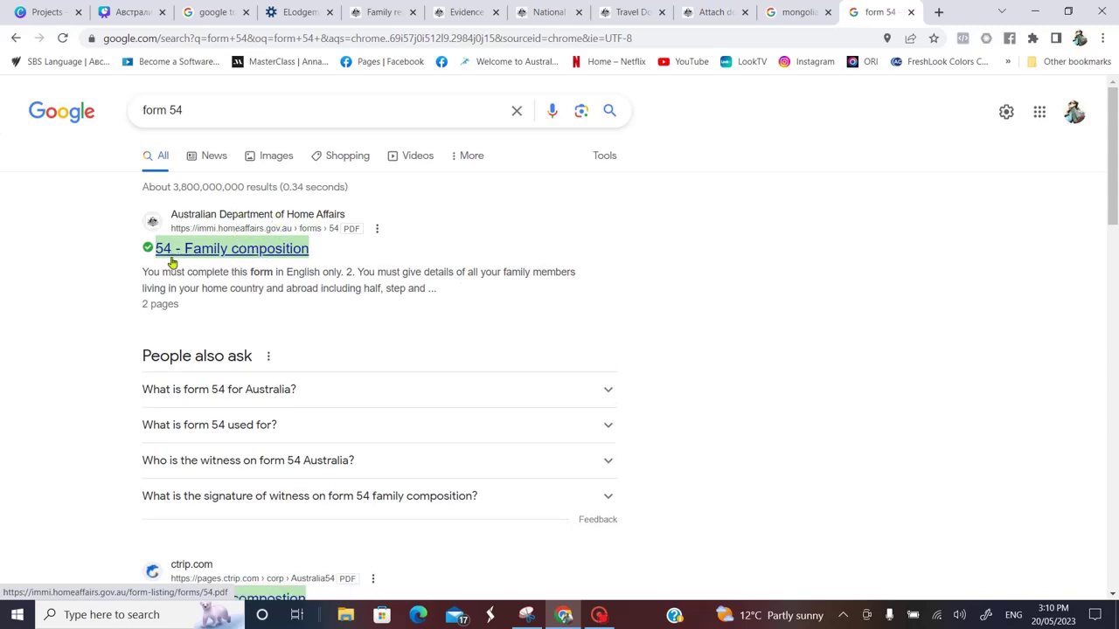
pyautogui.click(214, 250)
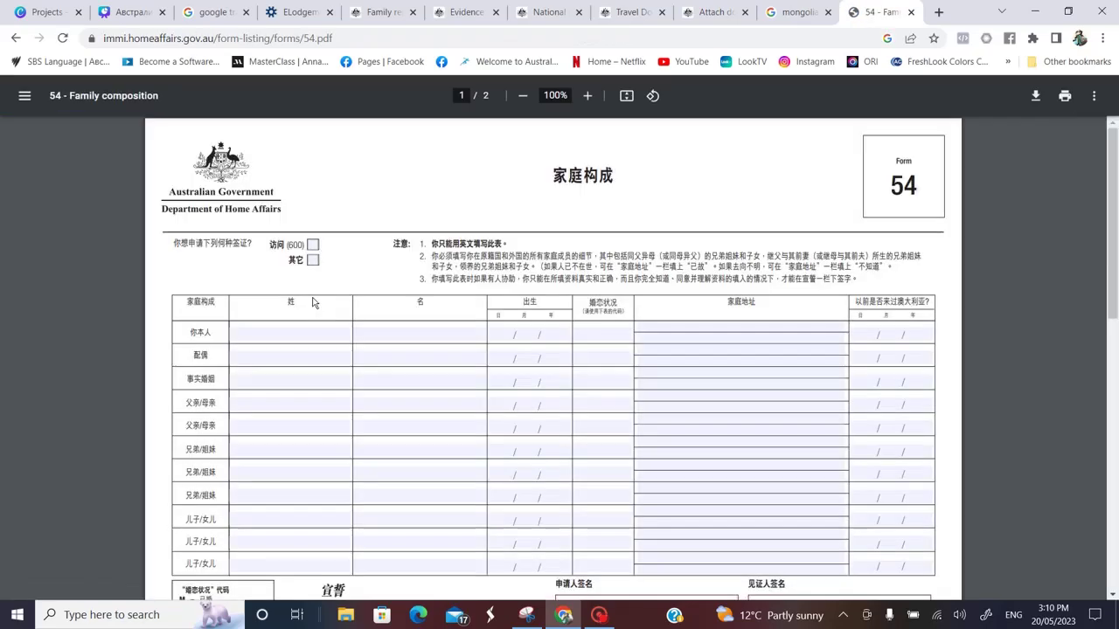
# Examine the English page of Form 54, including its family member rows, relationship status codes, declaration and signature fields.
pyautogui.scroll(-5, 390, 445)
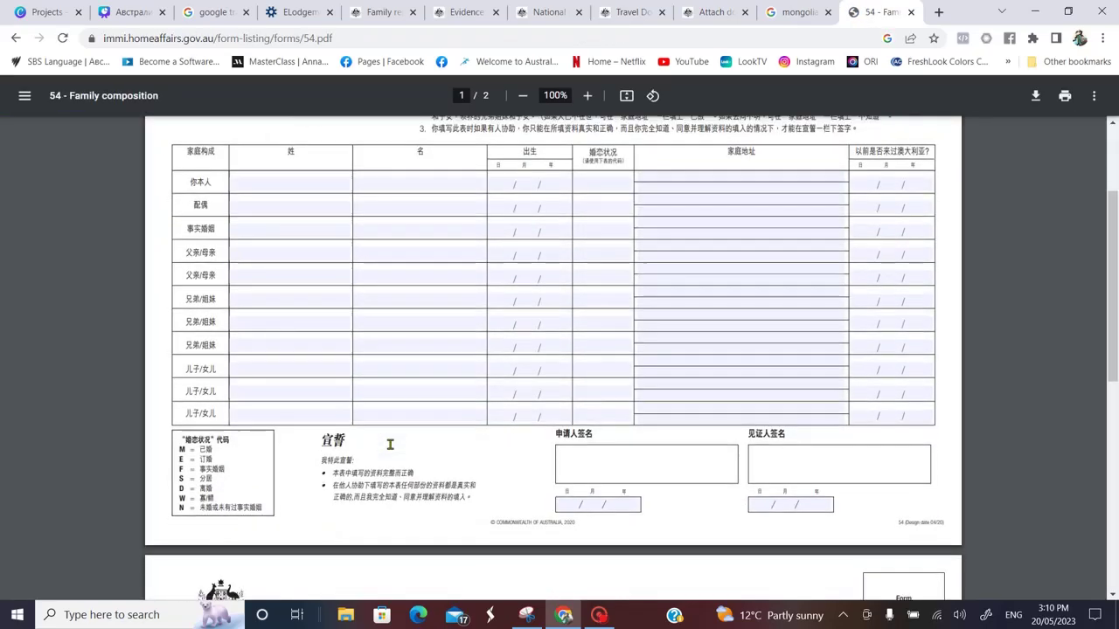
pyautogui.scroll(-3, 389, 444)
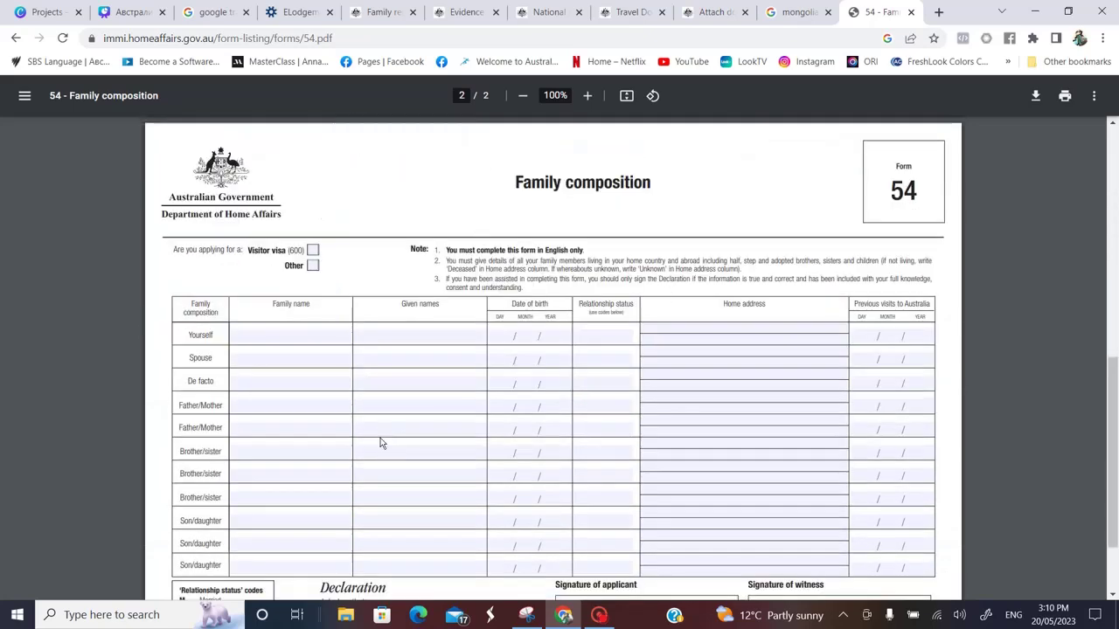
pyautogui.scroll(-1, 381, 443)
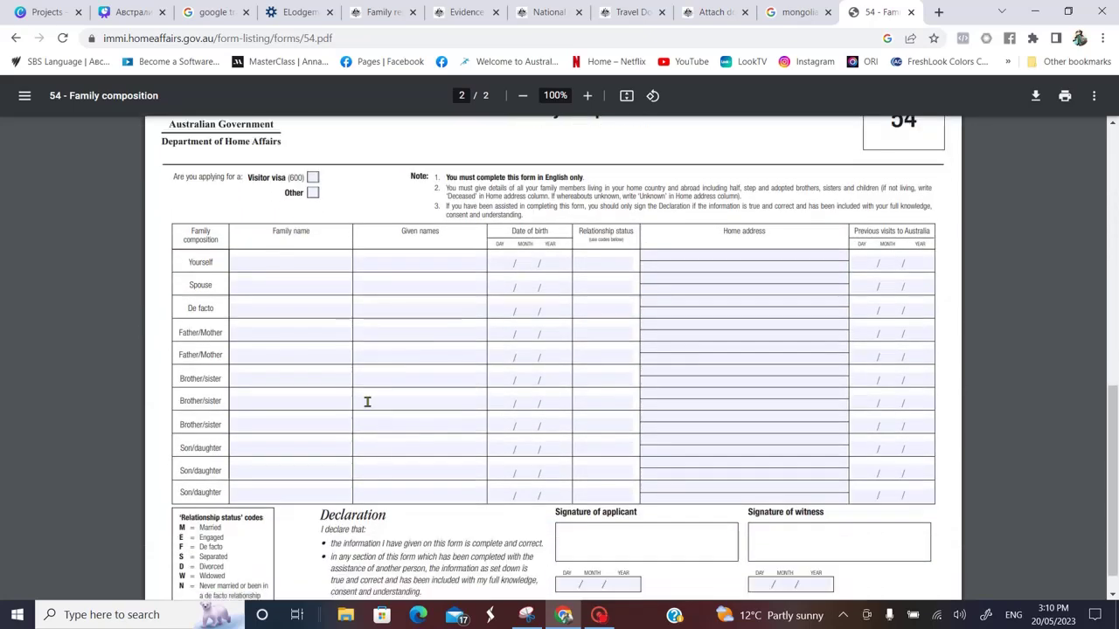
pyautogui.scroll(1, 367, 401)
pyautogui.click(260, 336)
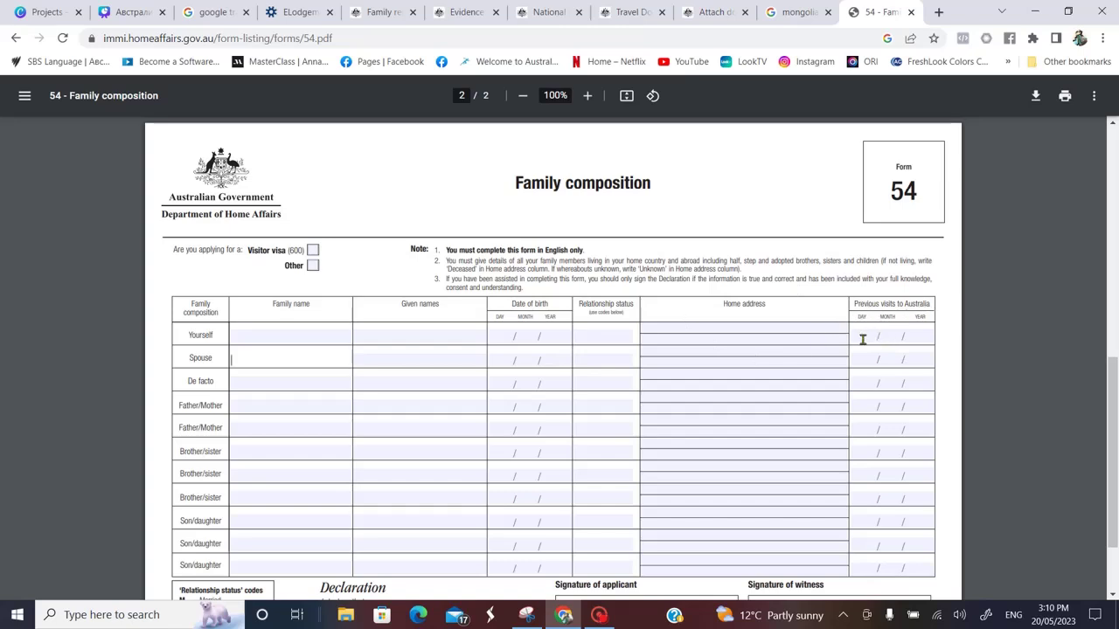
pyautogui.click(214, 404)
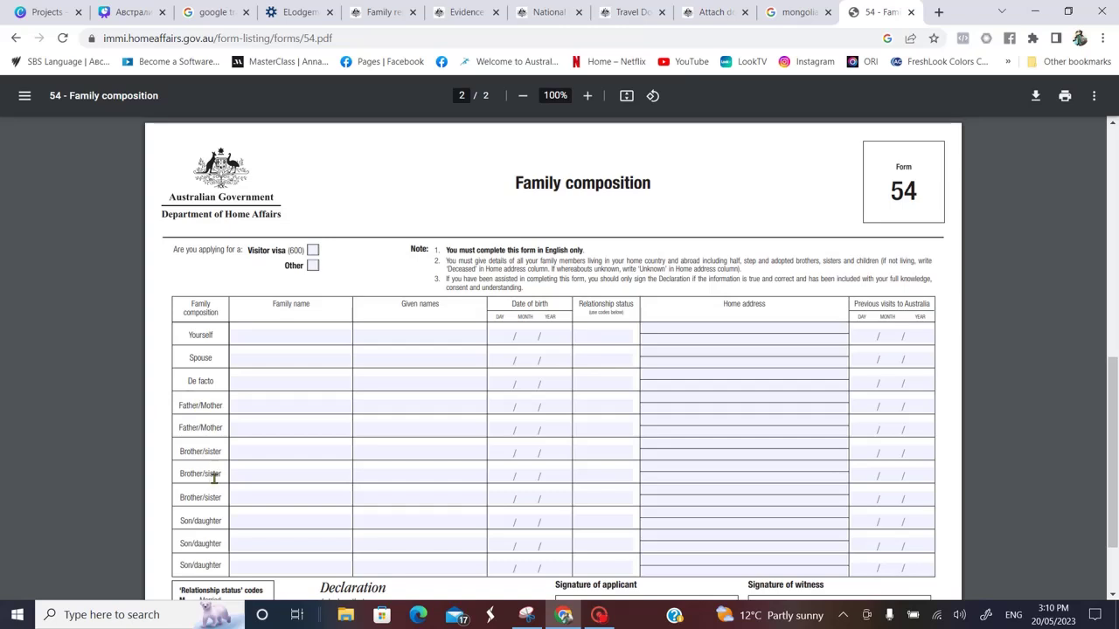
pyautogui.scroll(-1, 211, 525)
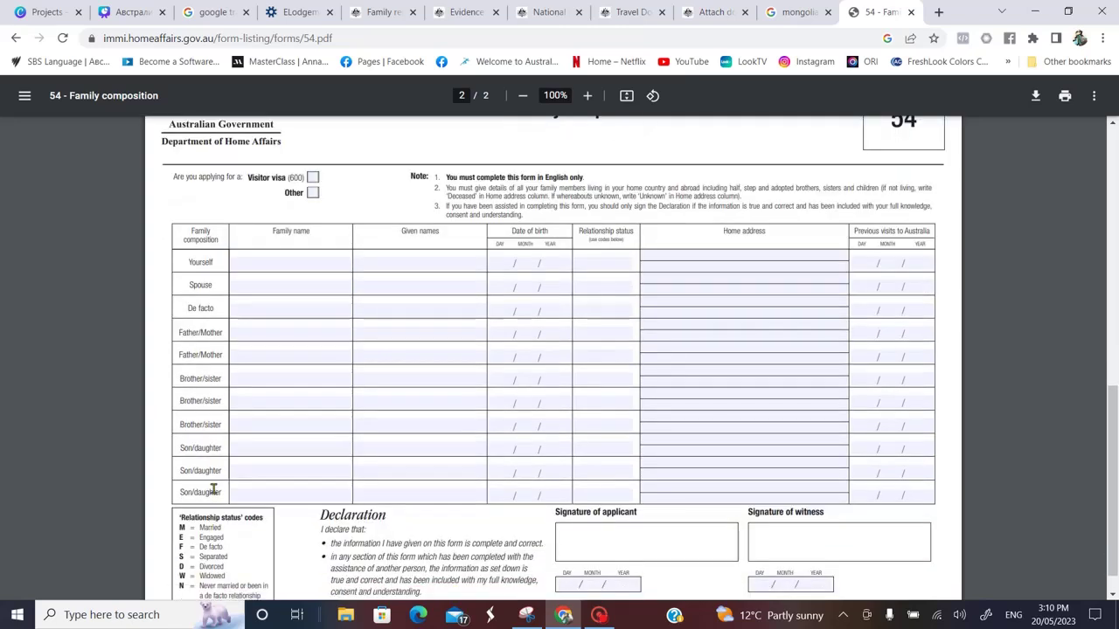
pyautogui.scroll(-1, 220, 350)
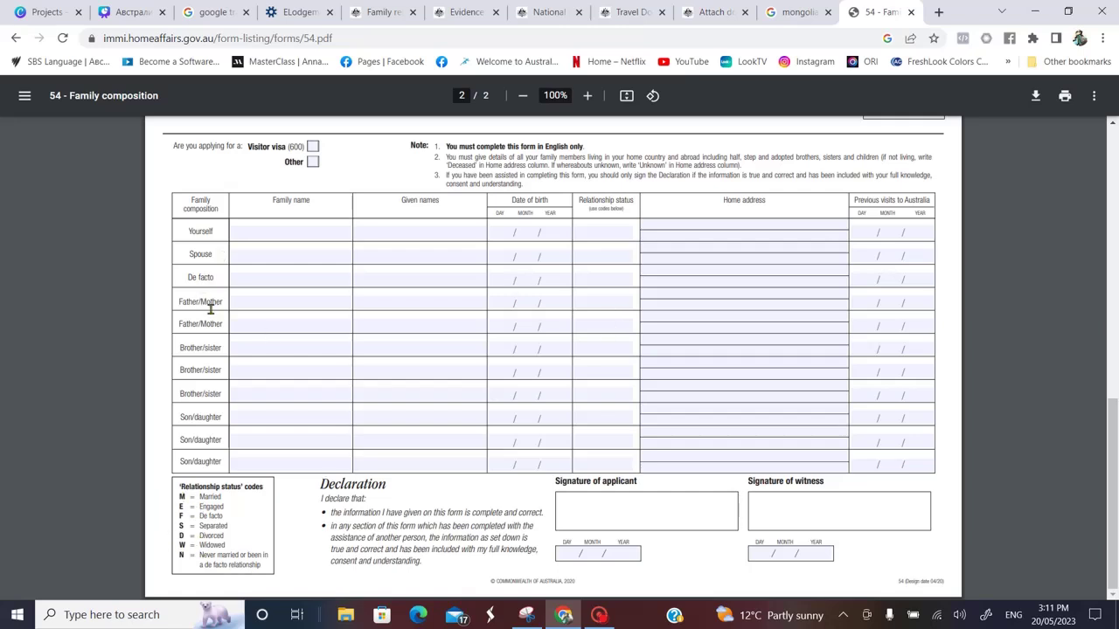
# Enter N as the relationship status in the second Brother/sister row of the English Form 54 page.
pyautogui.click(587, 375)
pyautogui.click(669, 369)
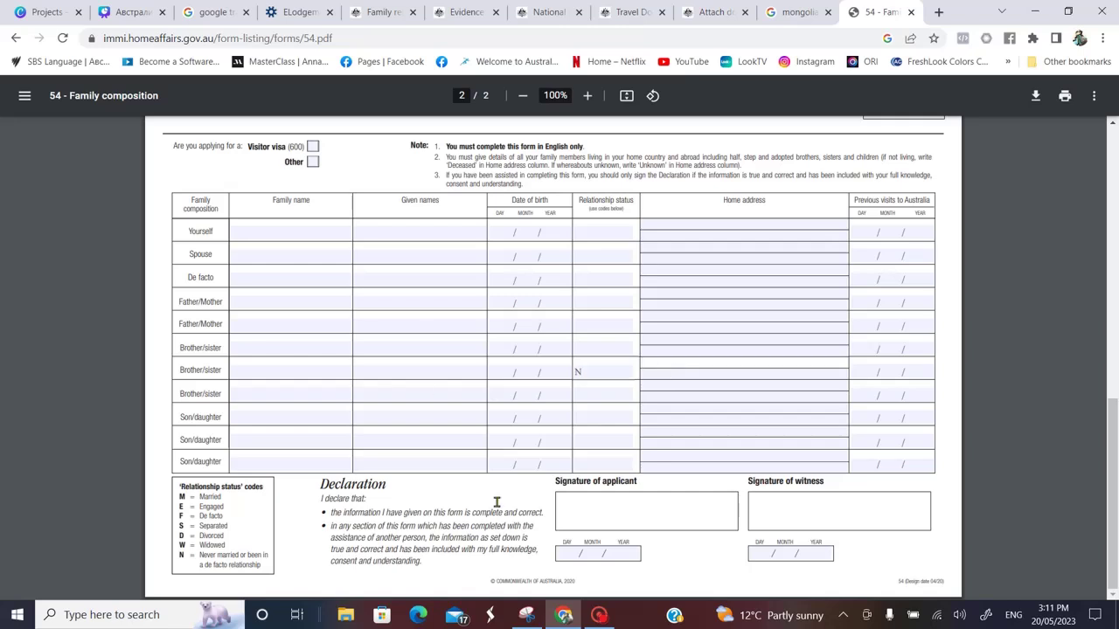
# Back in the visa application, expand the Evidence of planned tourism activities in Australia section and open its help page.
pyautogui.click(299, 11)
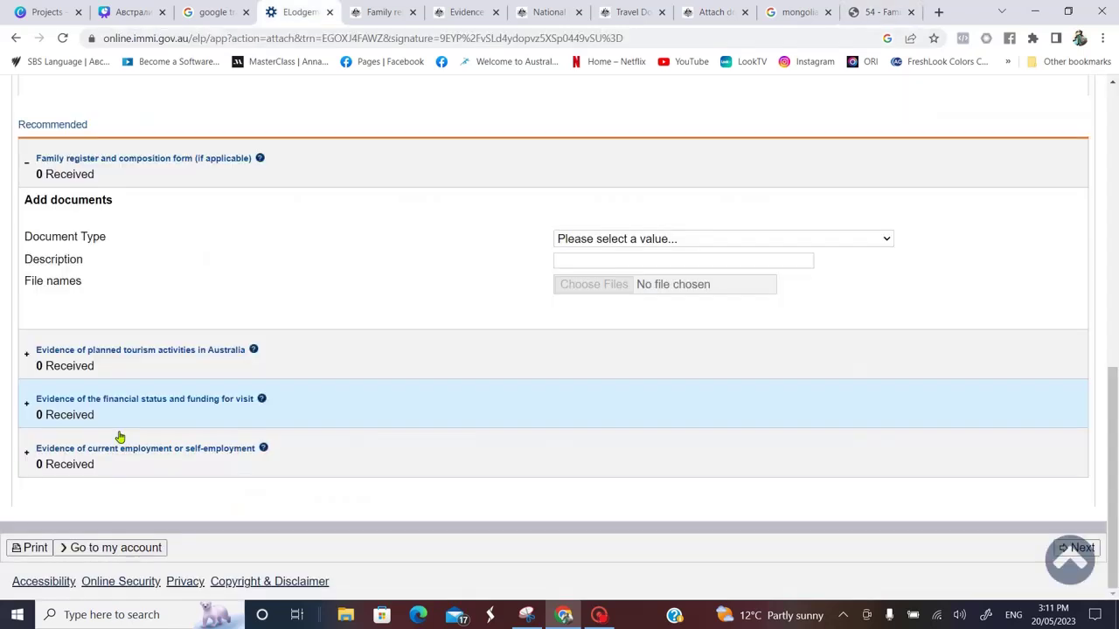
pyautogui.click(27, 358)
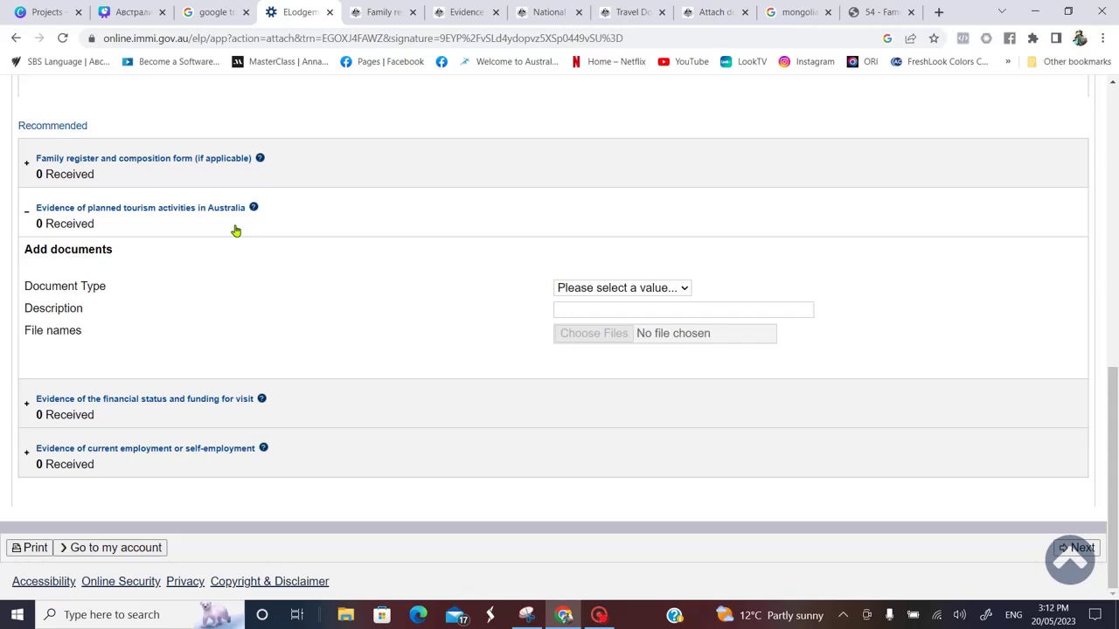
pyautogui.click(253, 208)
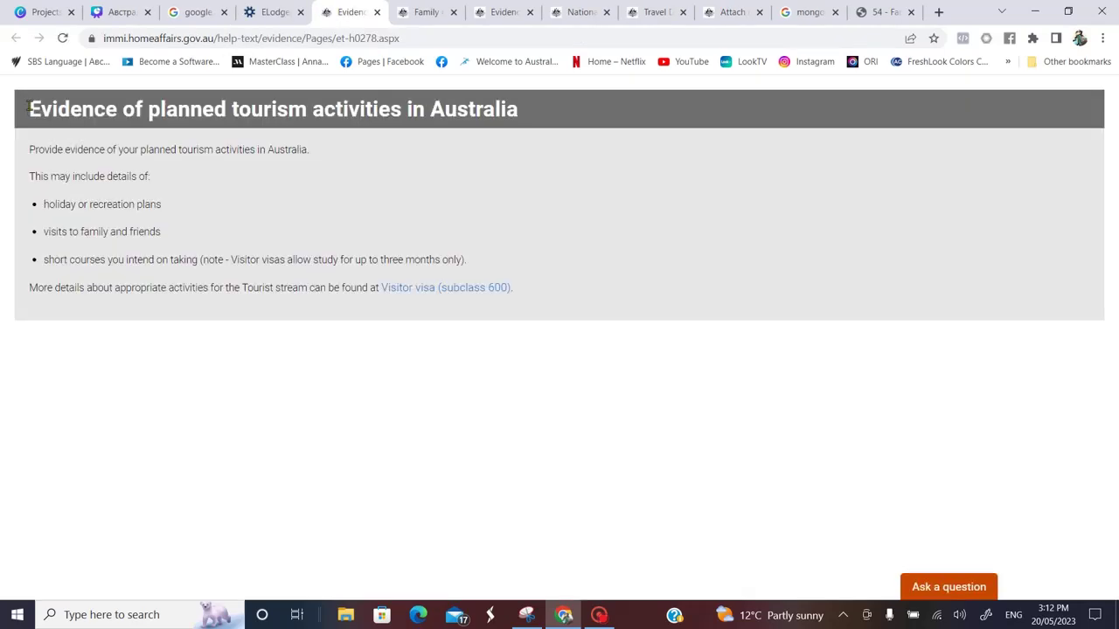
# Copy the whole help text on evidence of planned tourism activities and translate it from English into Mongolian in Google Translate.
pyautogui.moveTo(26, 103); pyautogui.dragTo(542, 313)
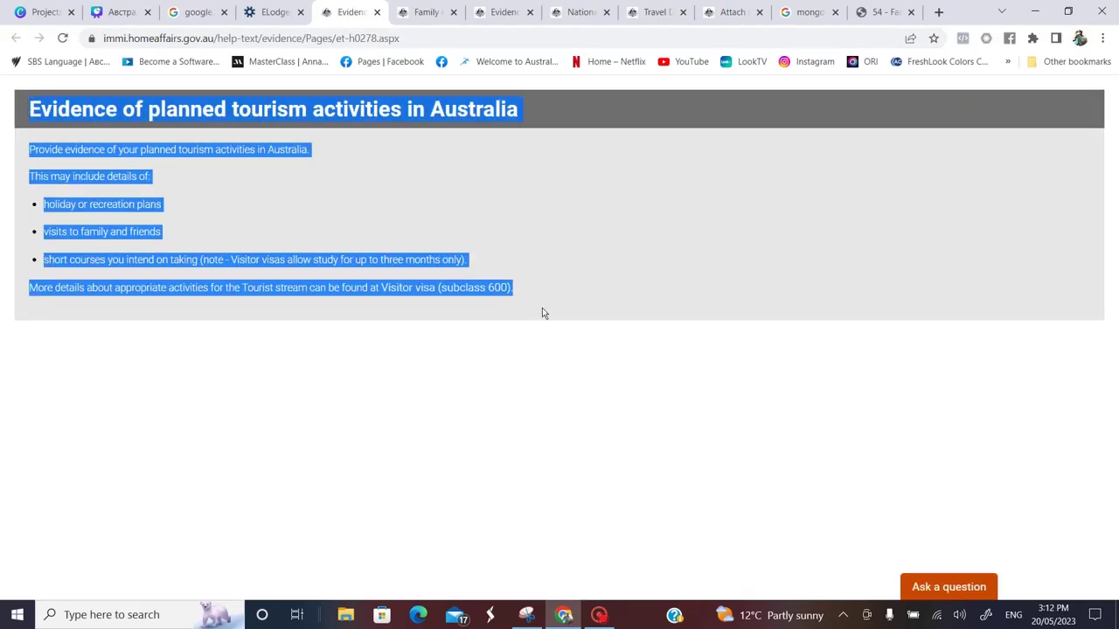
pyautogui.rightClick(363, 253)
pyautogui.click(370, 259)
pyautogui.hotkey('ctrl', '3')
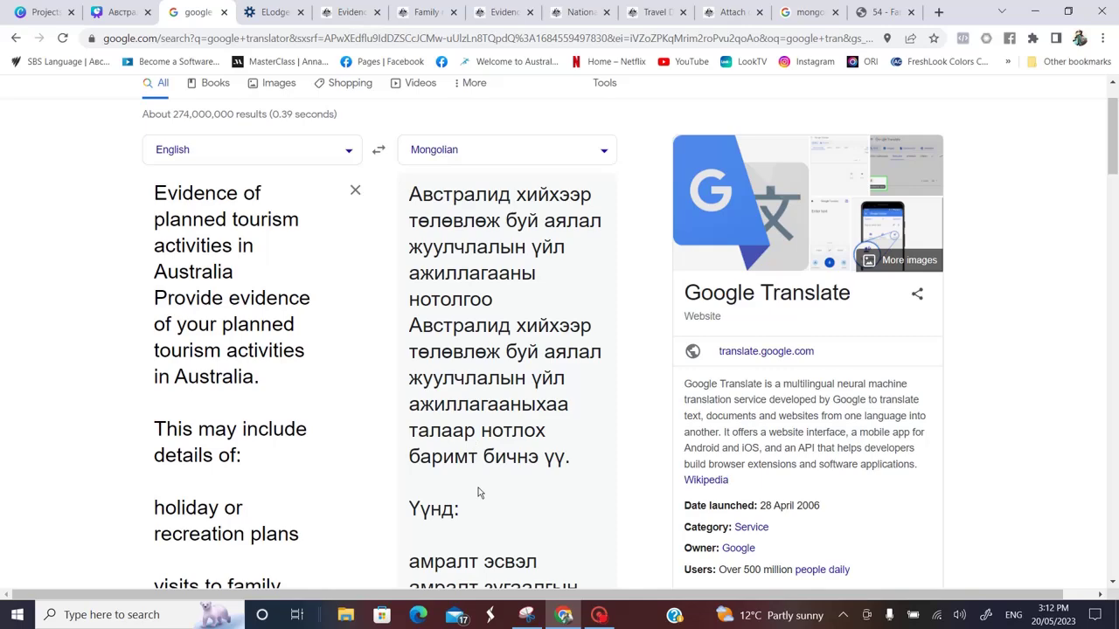
# Read through the Mongolian translation of the planned tourism activities instructions, including the notes on holidays, family visits and short courses.
pyautogui.scroll(-3, 478, 493)
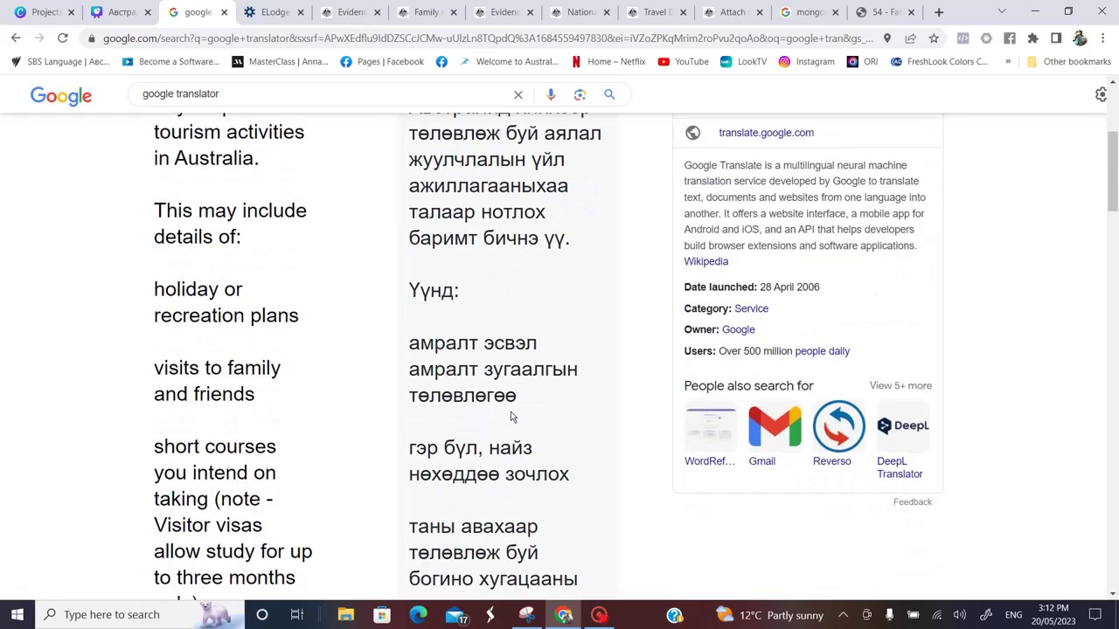
pyautogui.scroll(-1, 505, 438)
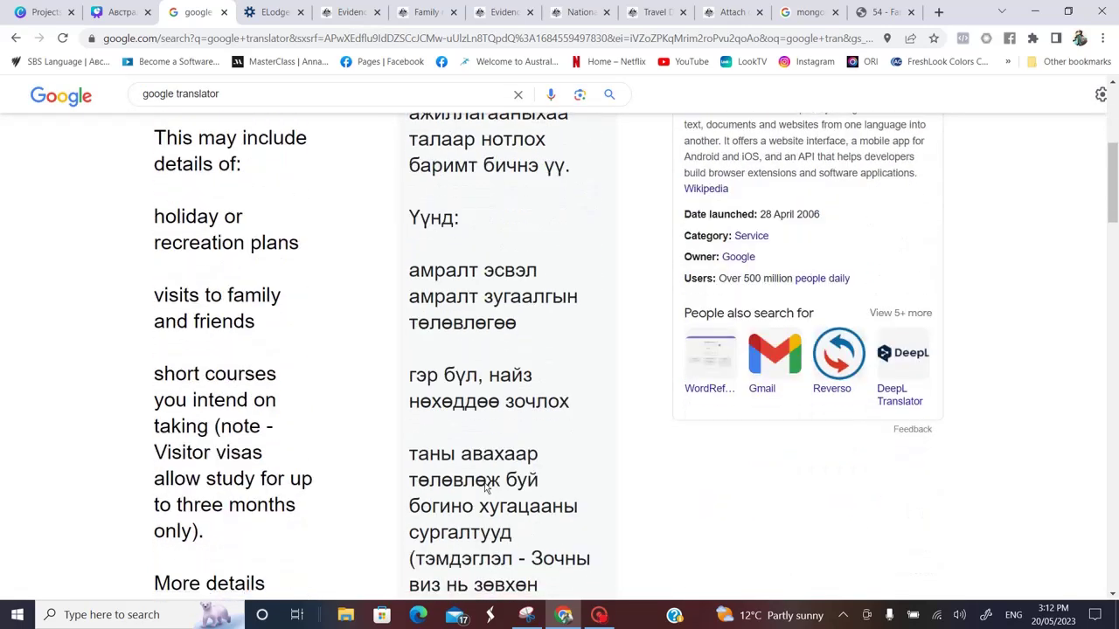
pyautogui.scroll(-1, 490, 511)
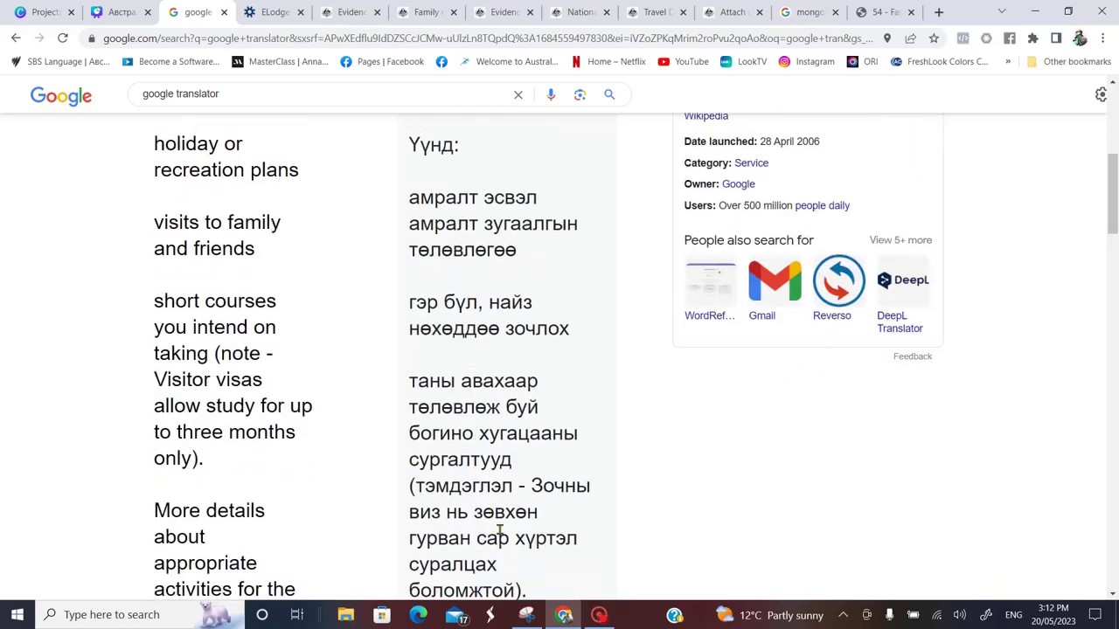
pyautogui.scroll(-2, 500, 531)
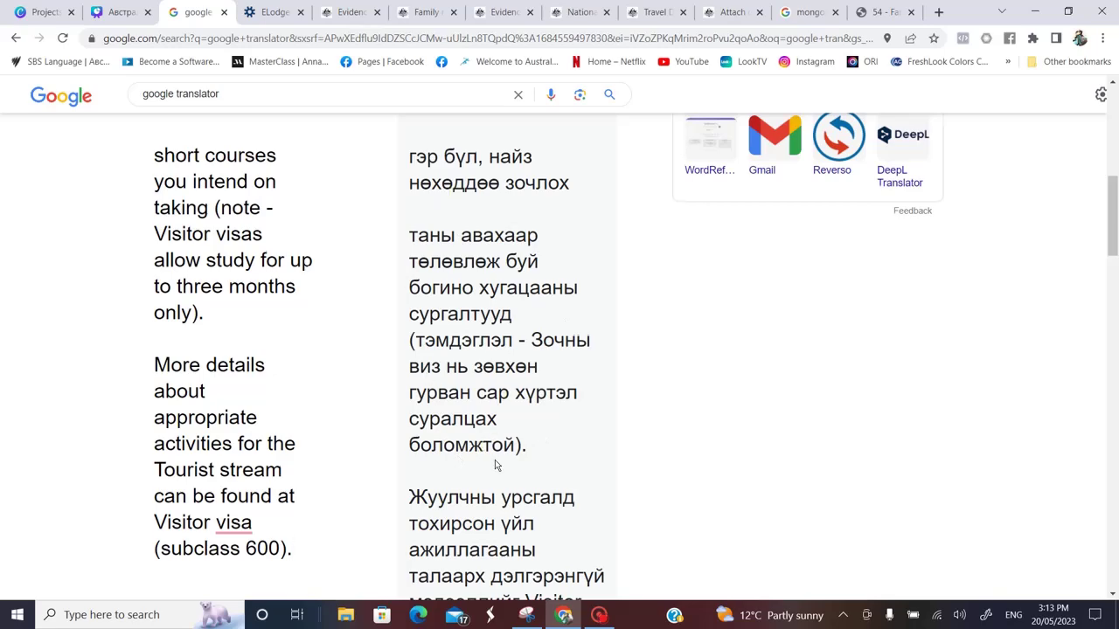
pyautogui.scroll(-2, 497, 463)
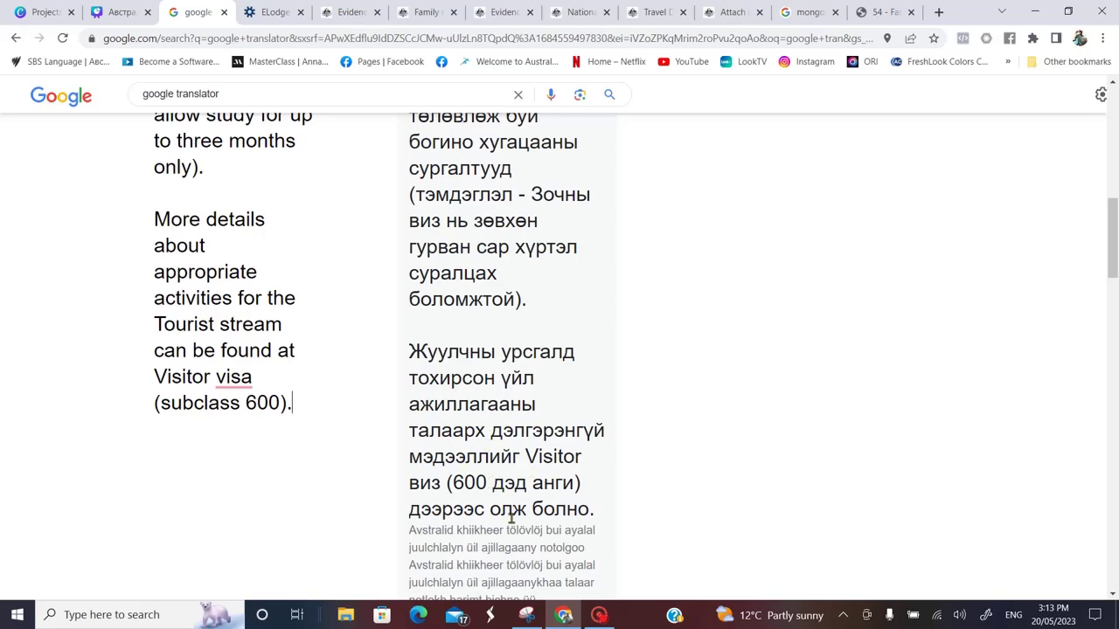
pyautogui.scroll(4, 509, 531)
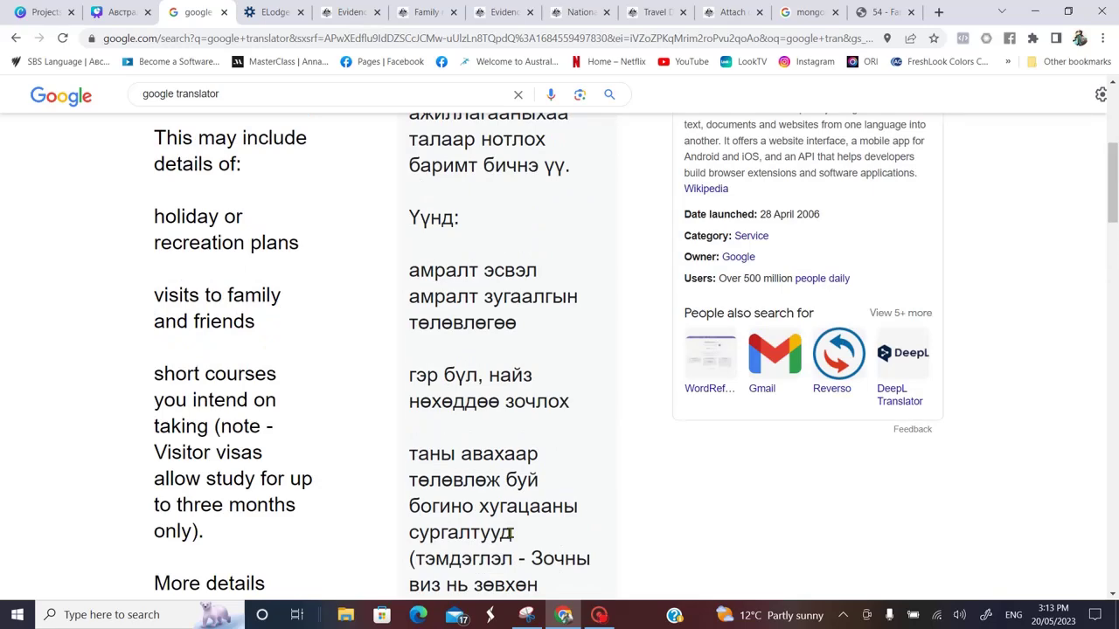
pyautogui.scroll(4, 509, 531)
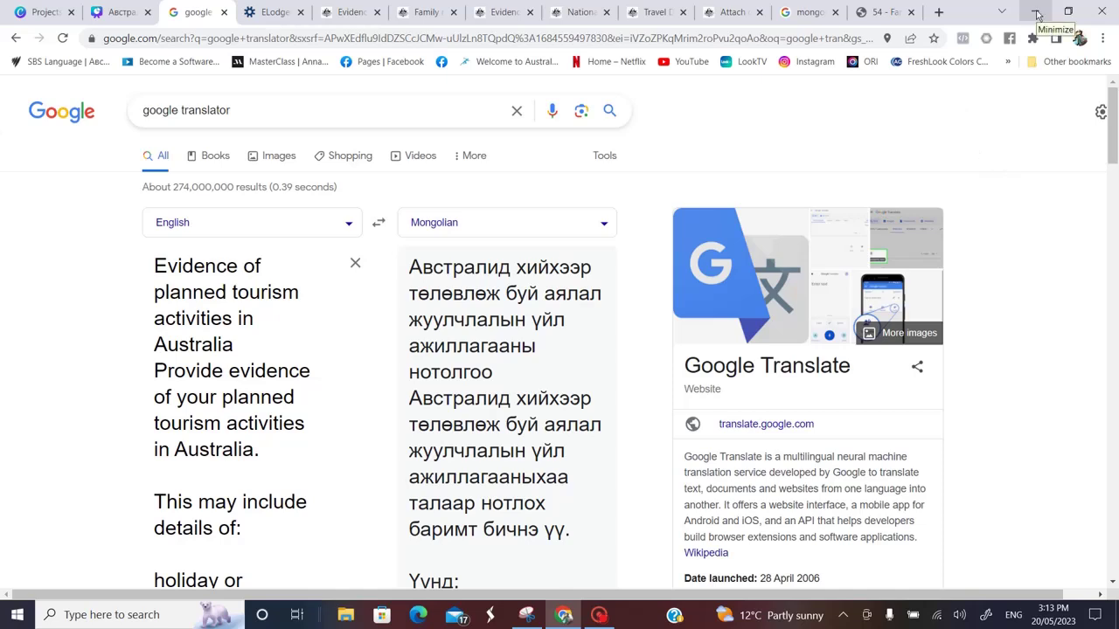
# In the application's planned tourism activities section, try Itinerary as the document type, then change it to Planned Activities.
pyautogui.click(939, 12)
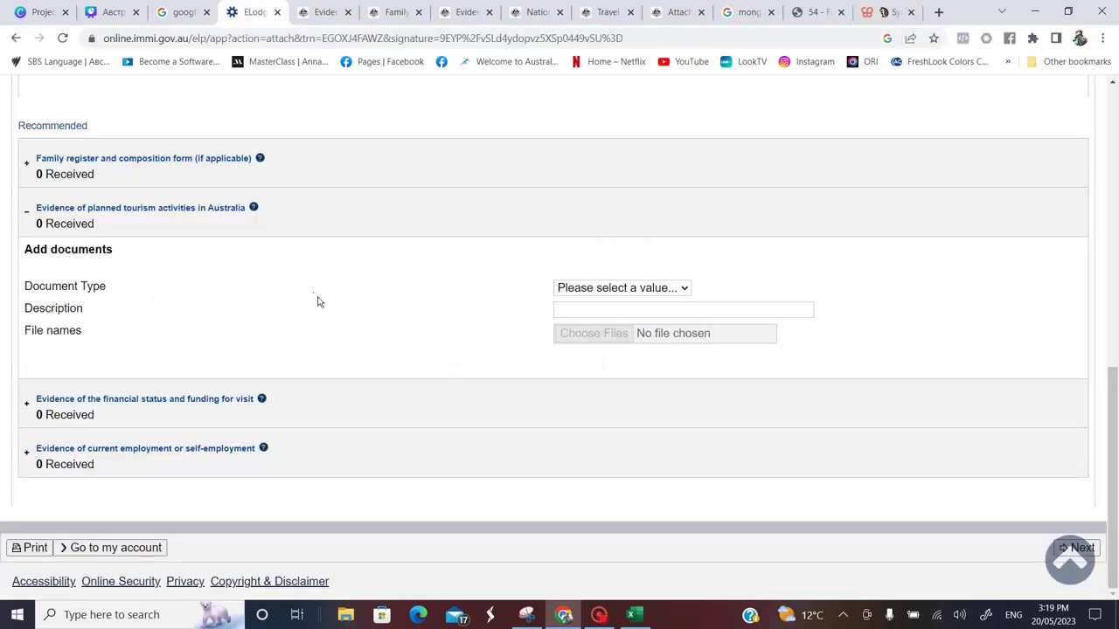
pyautogui.click(684, 289)
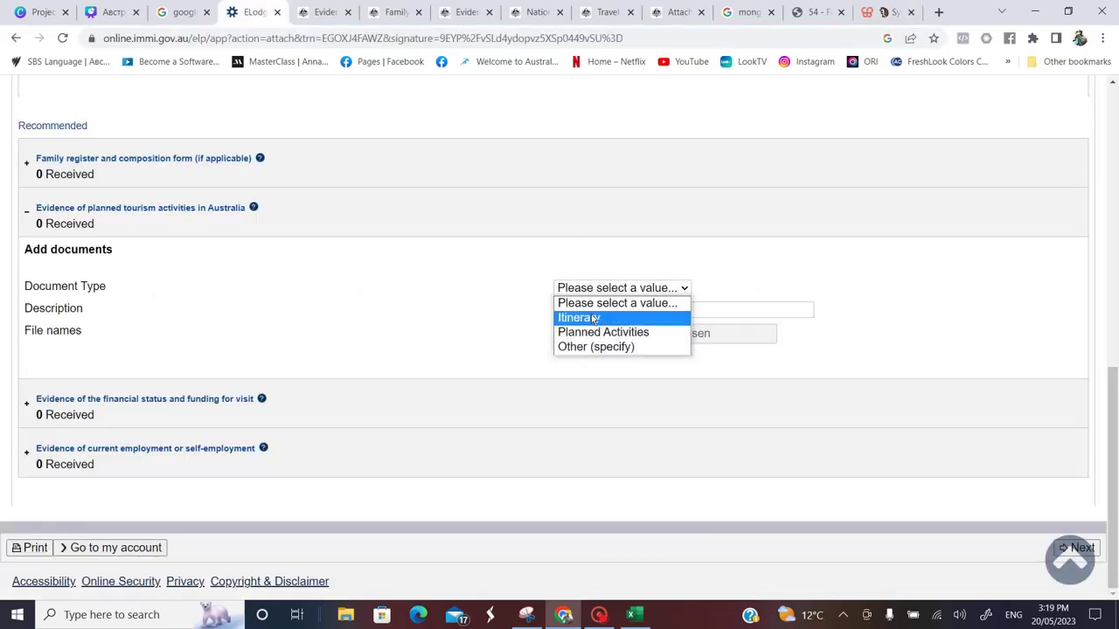
pyautogui.click(619, 319)
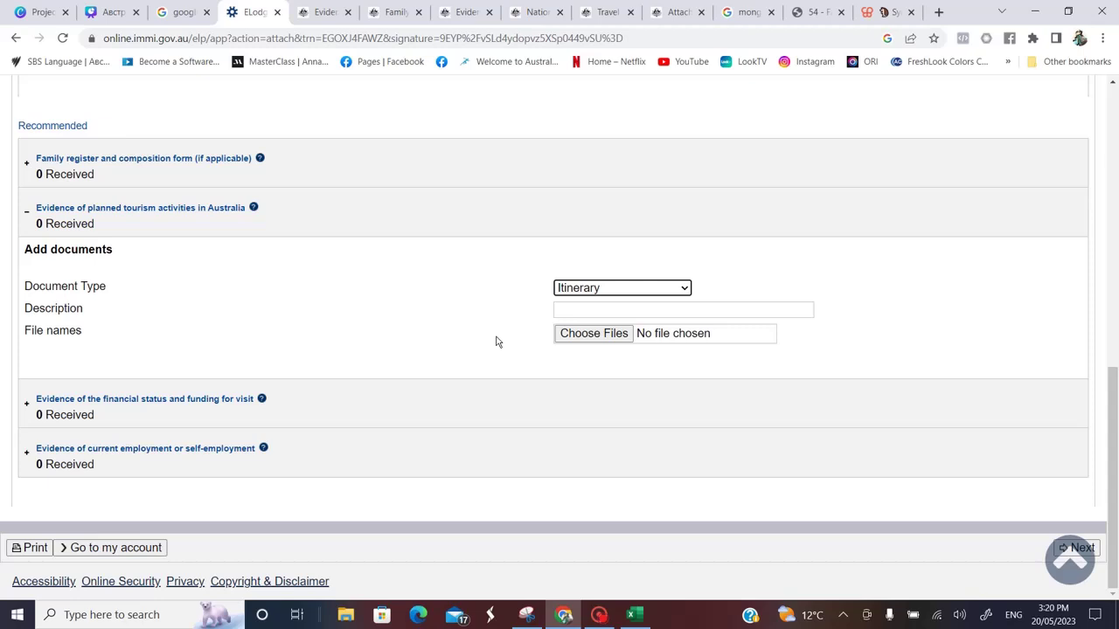
pyautogui.click(690, 290)
pyautogui.click(603, 330)
pyautogui.click(691, 293)
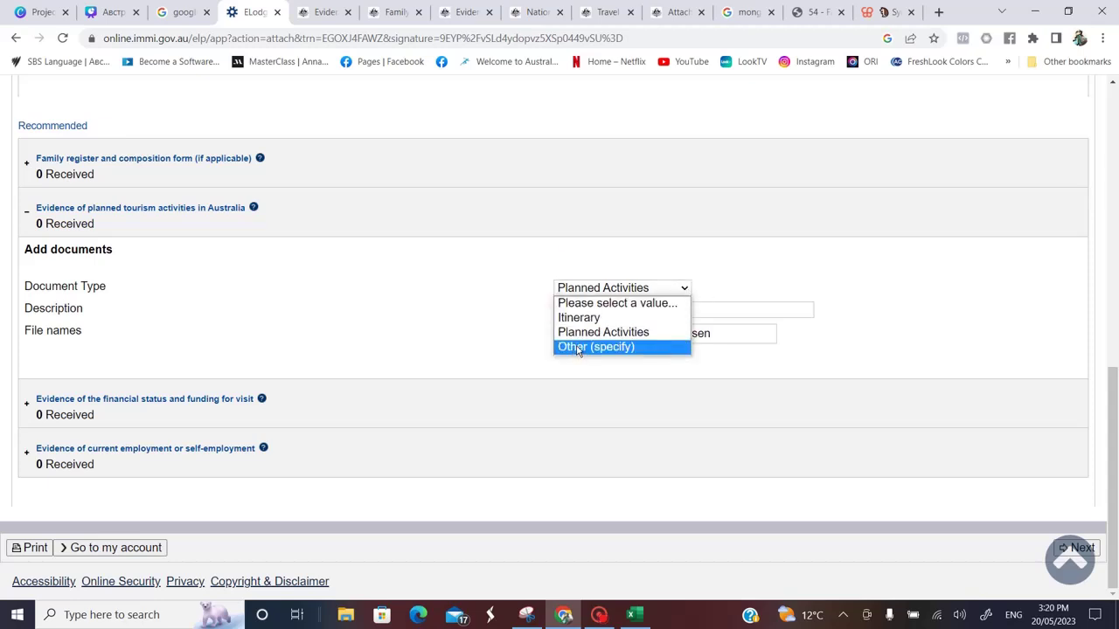
pyautogui.click(446, 362)
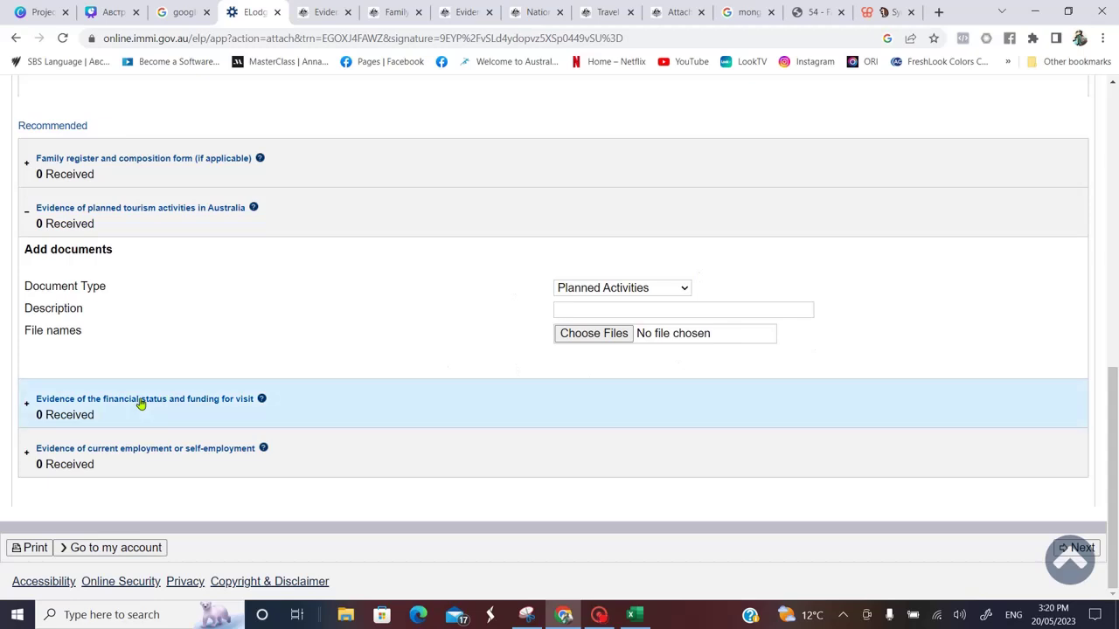
# Open the help page for Evidence of the financial status and funding for visit, and review its Mongolian explanation on Canva slides 13 and 14.
pyautogui.click(29, 405)
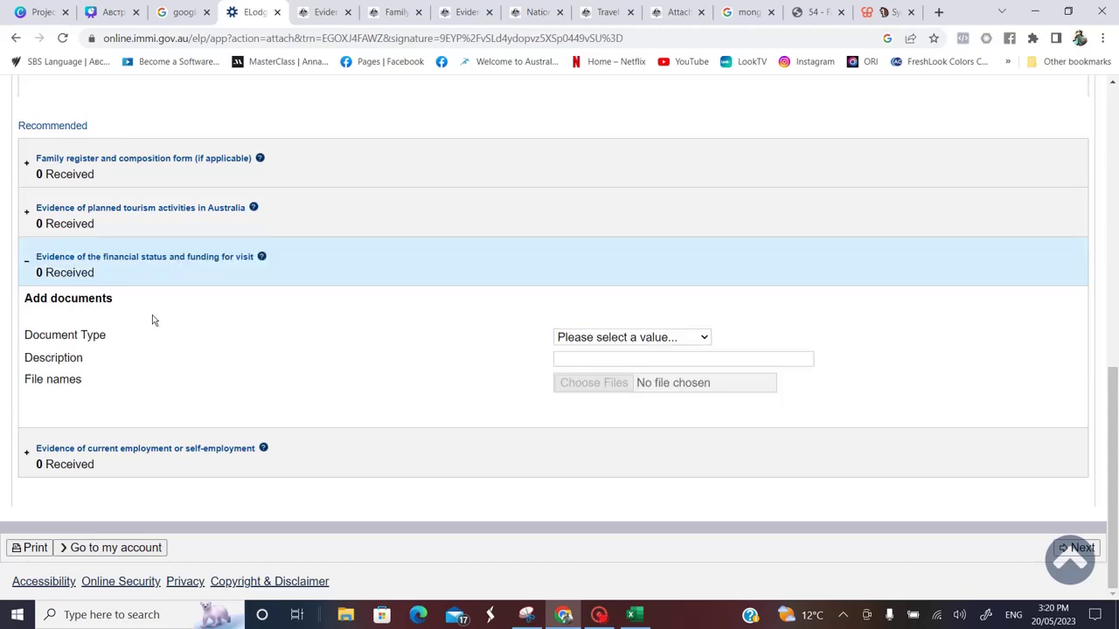
pyautogui.click(262, 256)
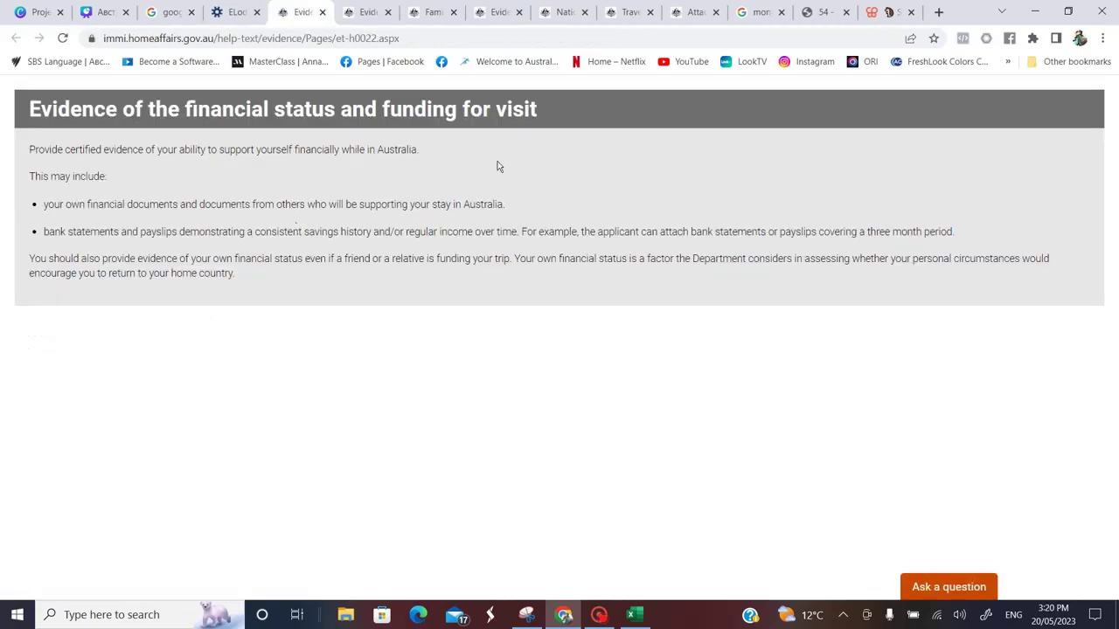
pyautogui.click(110, 17)
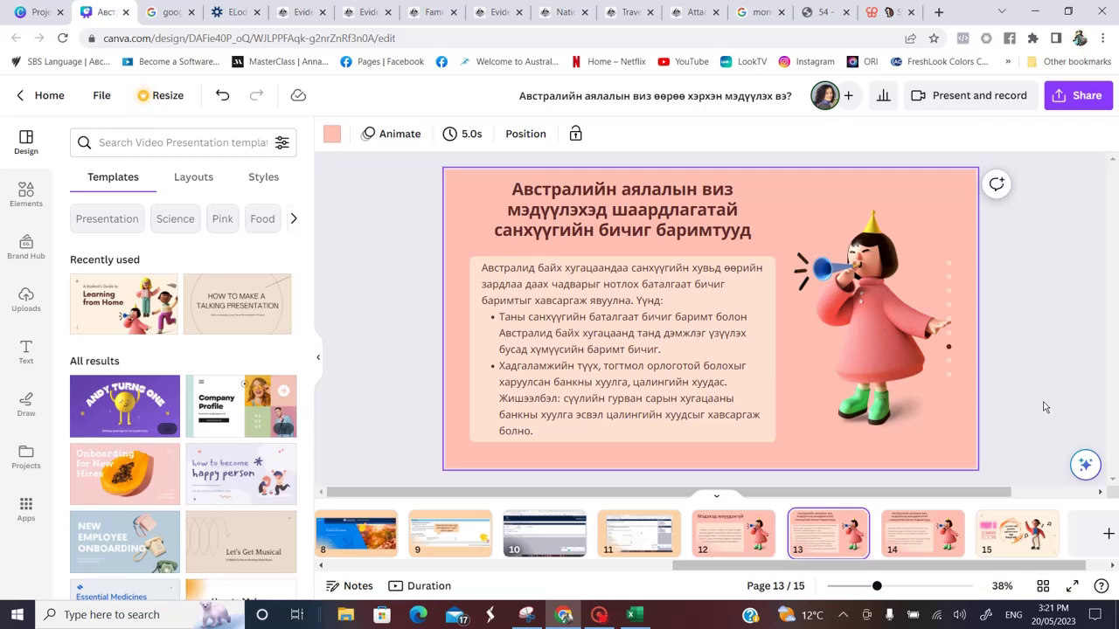
pyautogui.click(922, 535)
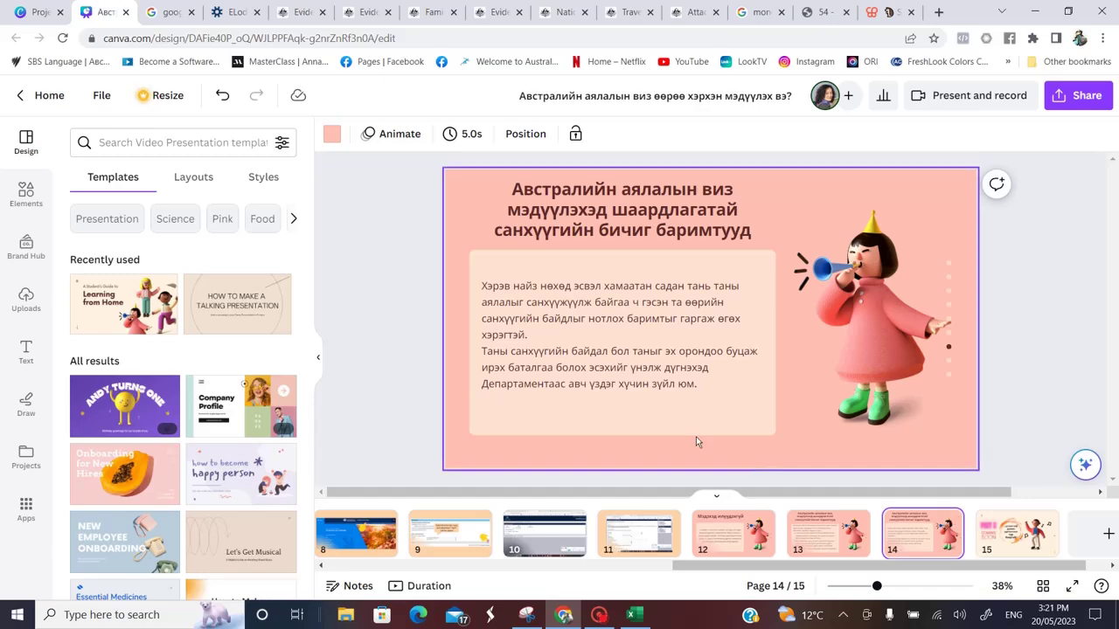
# Return to the visa application, dismiss the session error and examine the document type options for the financial status evidence.
pyautogui.click(175, 18)
pyautogui.click(245, 14)
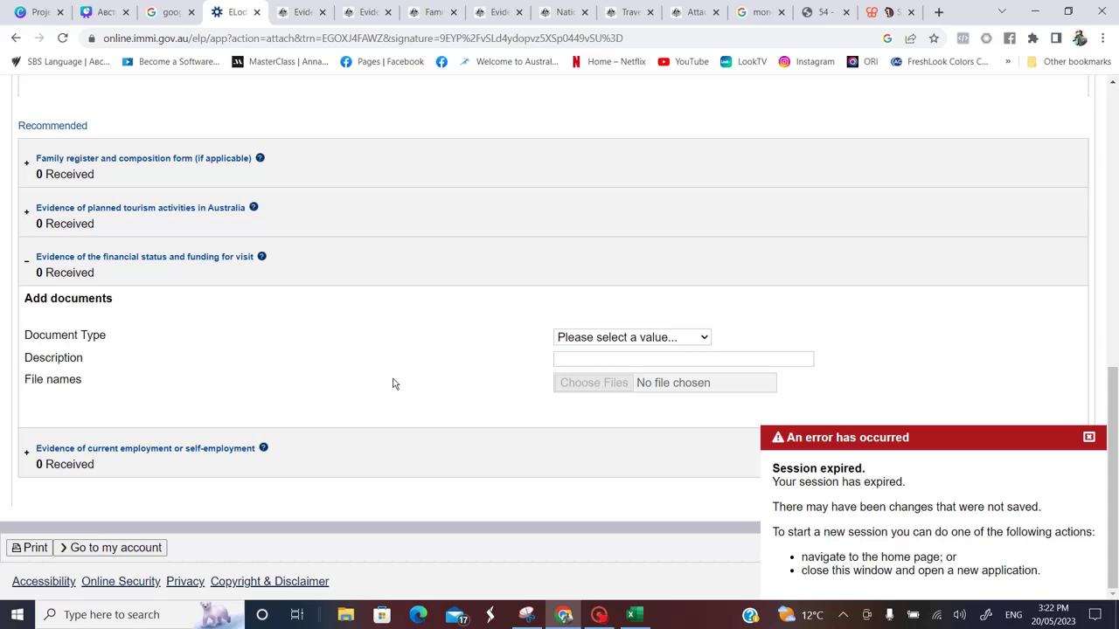
pyautogui.click(1089, 438)
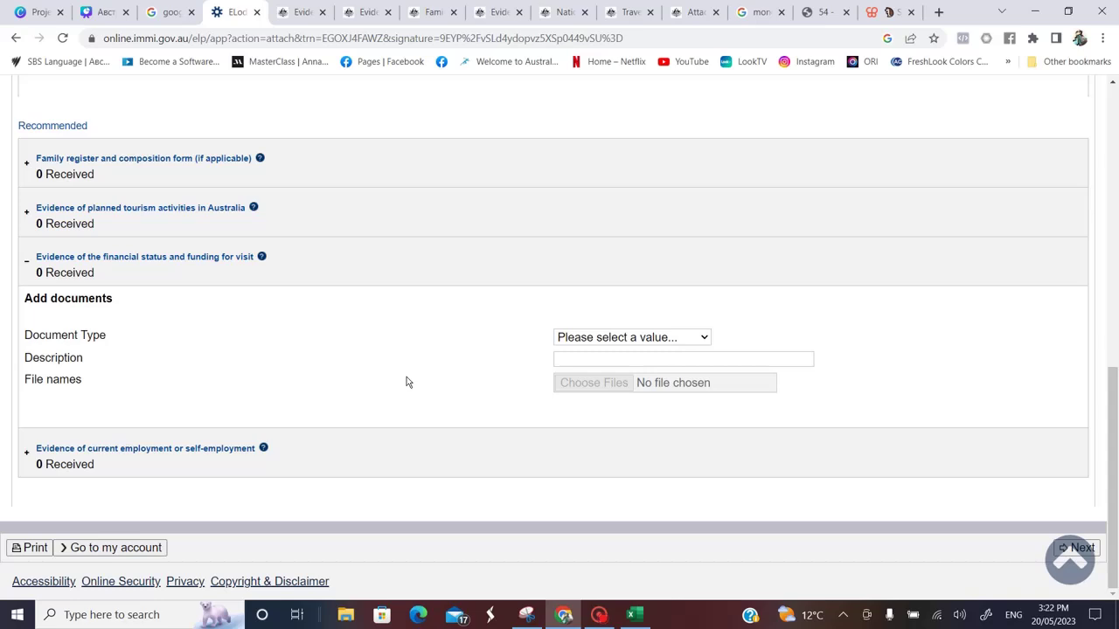
pyautogui.click(704, 340)
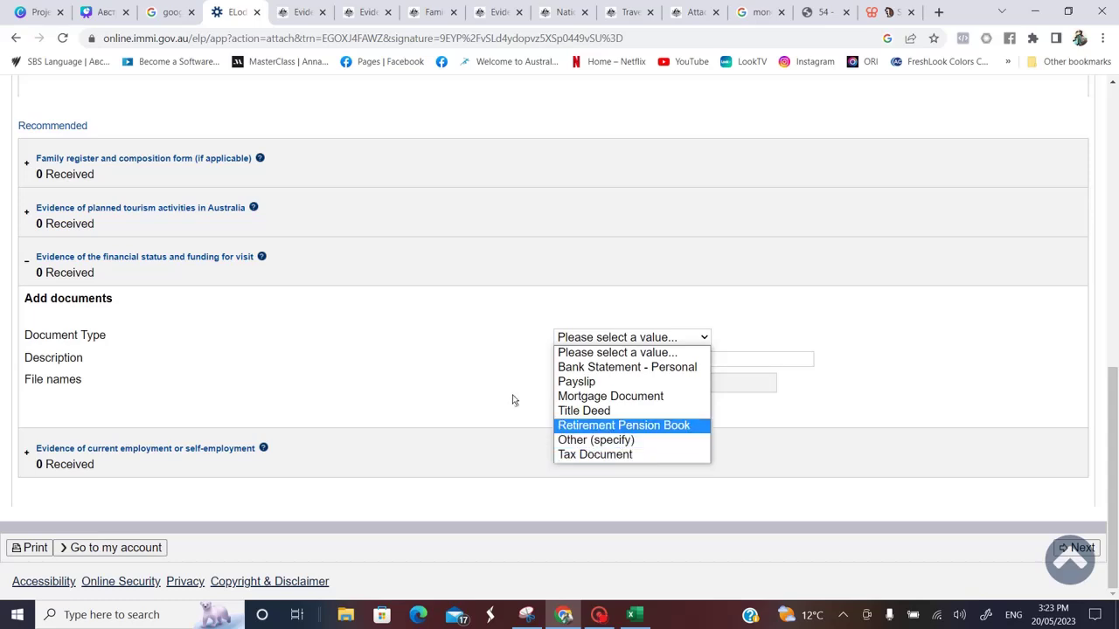
pyautogui.click(428, 388)
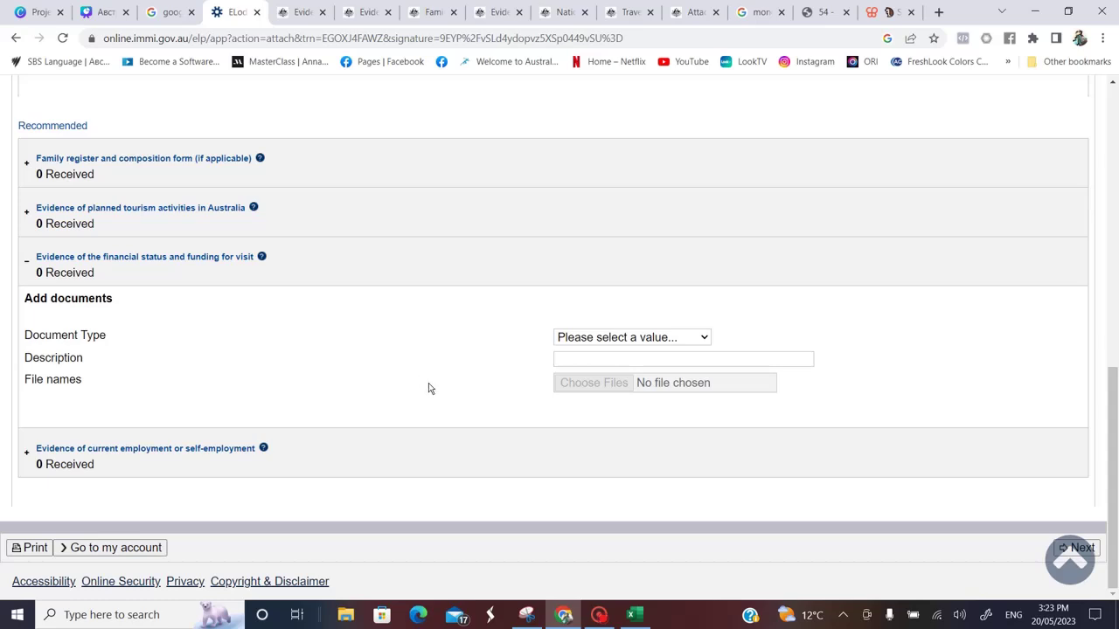
# Expand Evidence of current employment or self-employment and translate its help text into Mongolian in Google Translate.
pyautogui.click(29, 456)
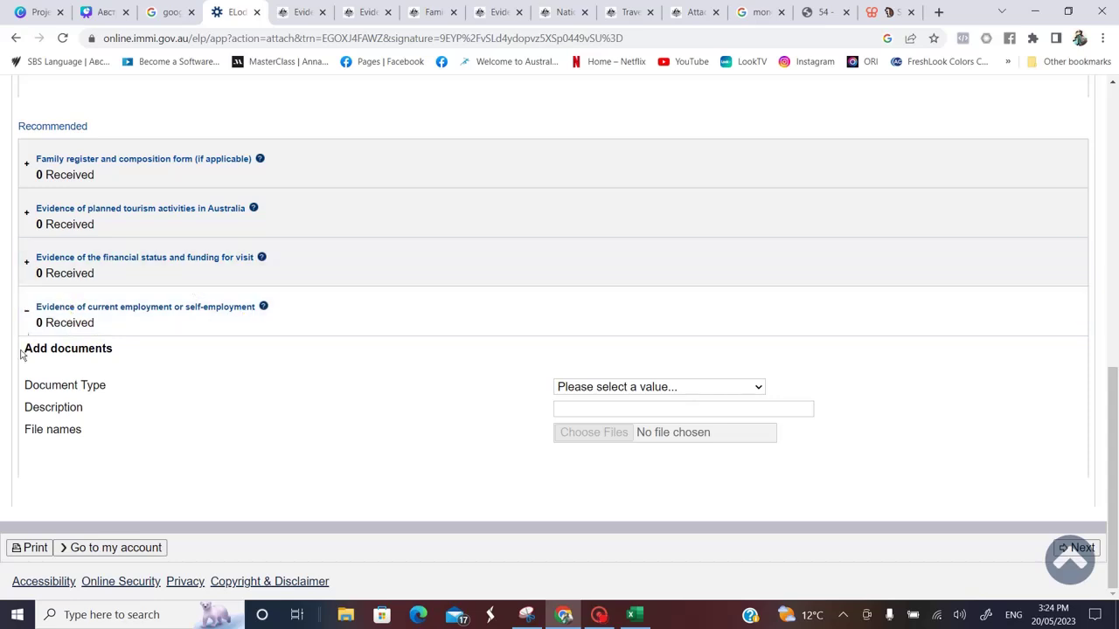
pyautogui.click(183, 324)
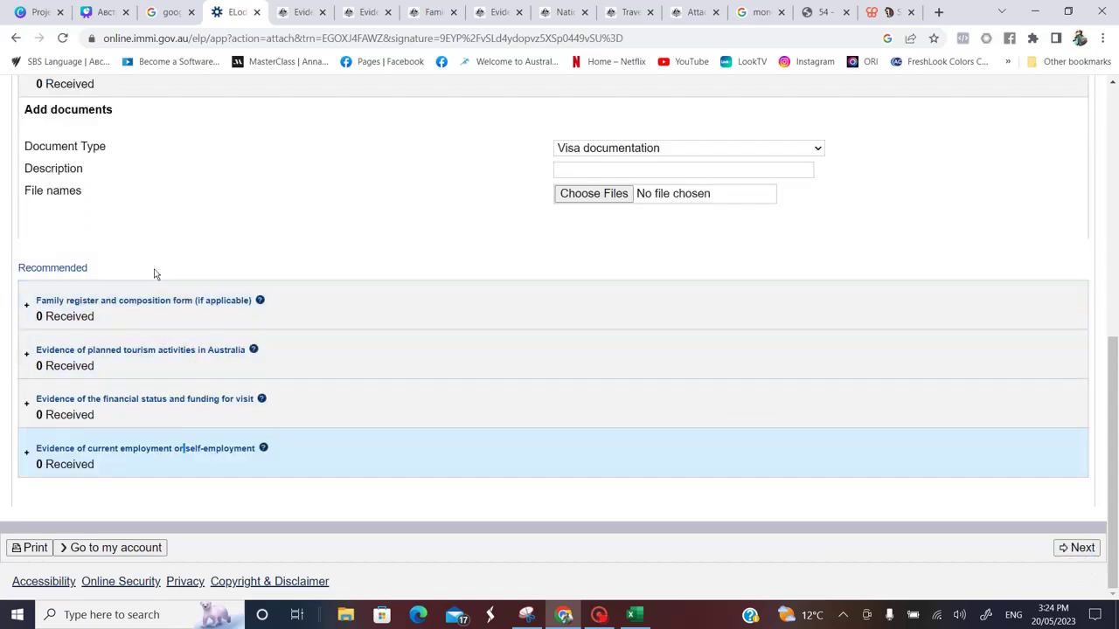
pyautogui.click(164, 334)
pyautogui.click(237, 313)
pyautogui.hotkey('ctrl', '3')
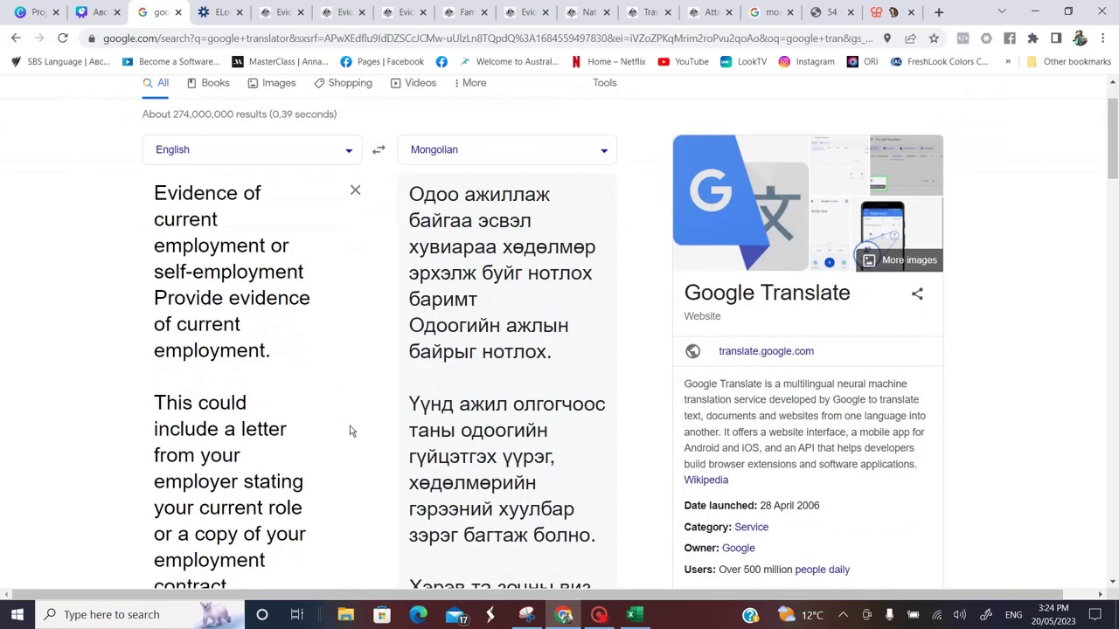
# Read through the Mongolian translation of the employment evidence instructions, covering employer letters, payslips, approved leave and self-employment documents.
pyautogui.scroll(-1, 350, 431)
pyautogui.scroll(-1, 364, 419)
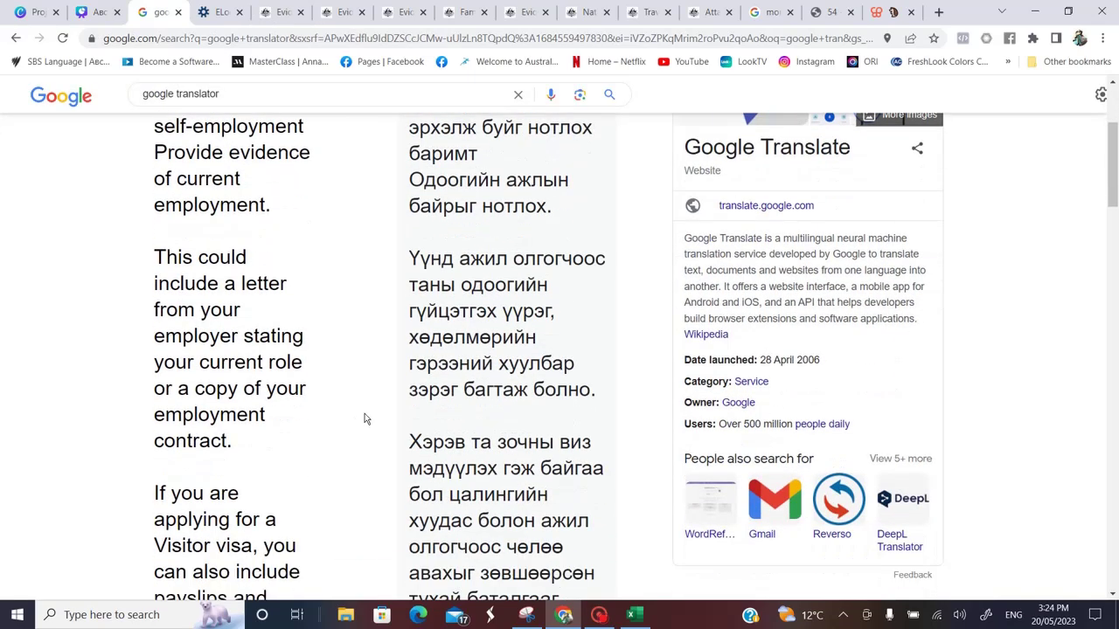
pyautogui.scroll(-1, 365, 419)
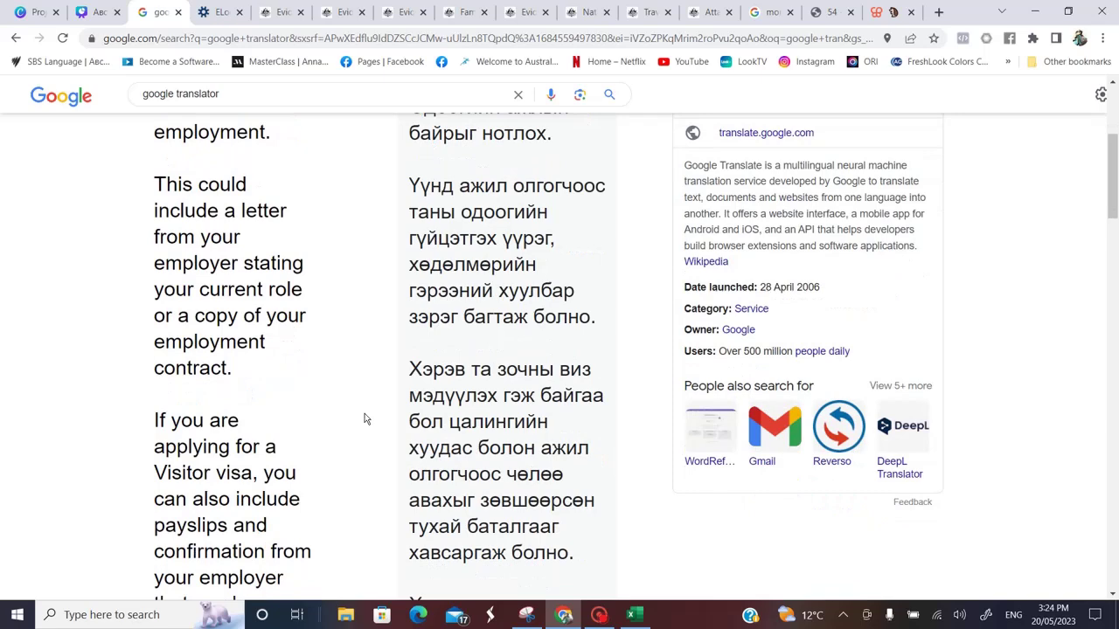
pyautogui.scroll(-2, 354, 430)
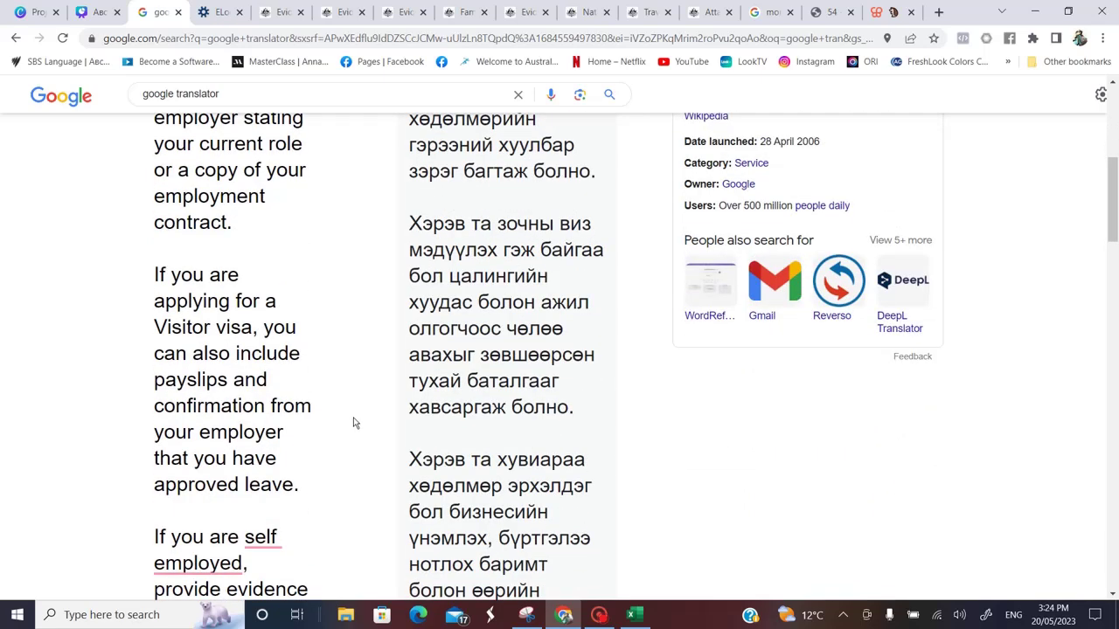
pyautogui.scroll(-1, 354, 423)
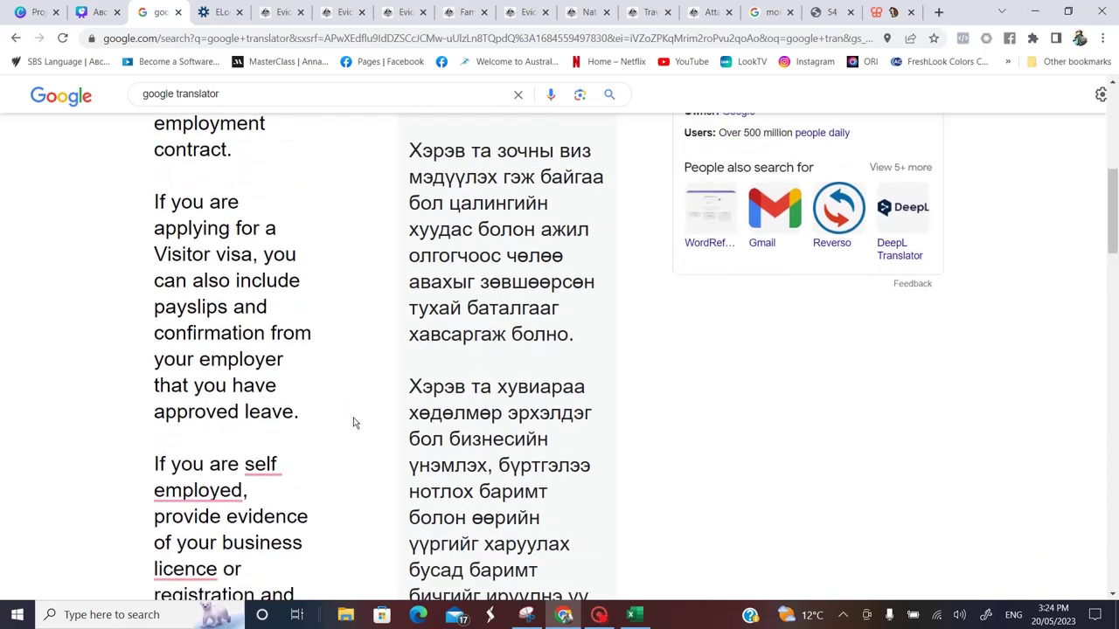
pyautogui.scroll(-1, 354, 423)
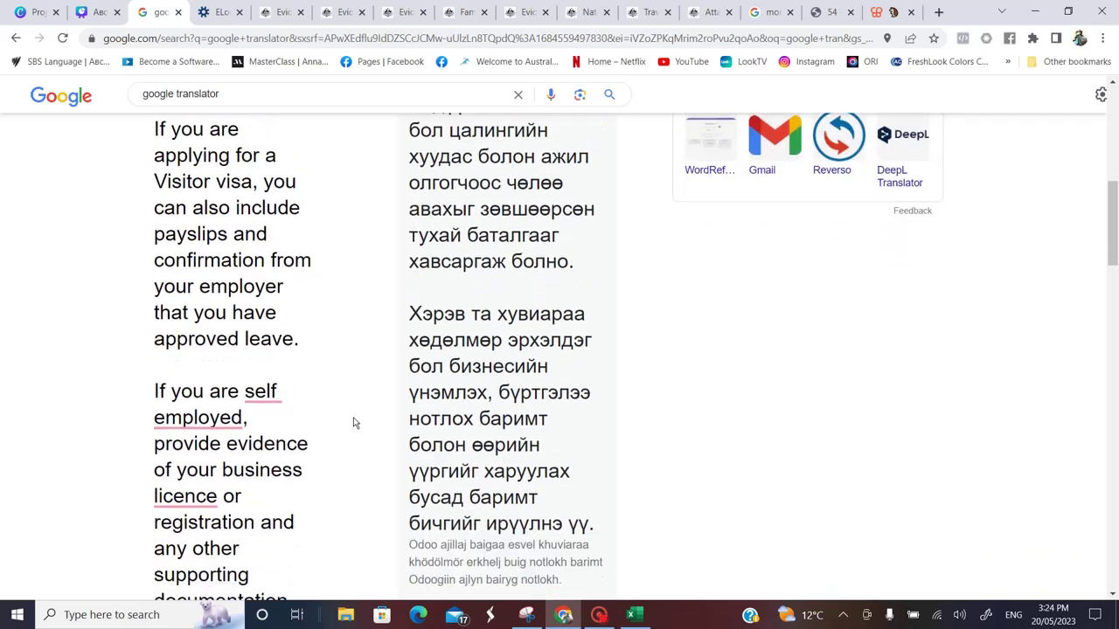
pyautogui.scroll(-1, 354, 423)
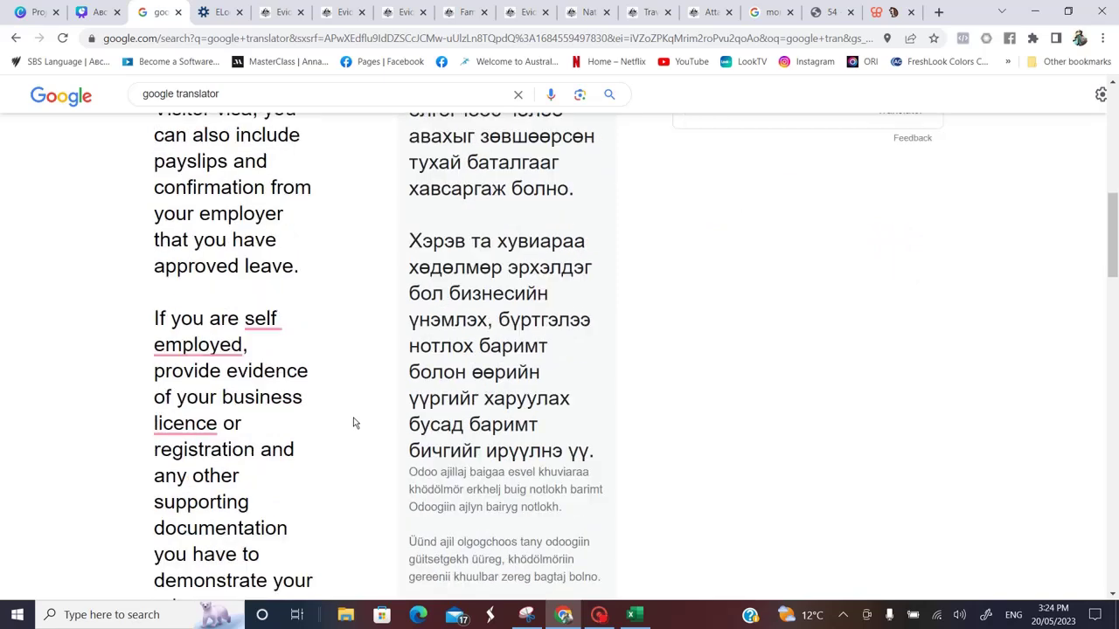
pyautogui.scroll(-2, 354, 423)
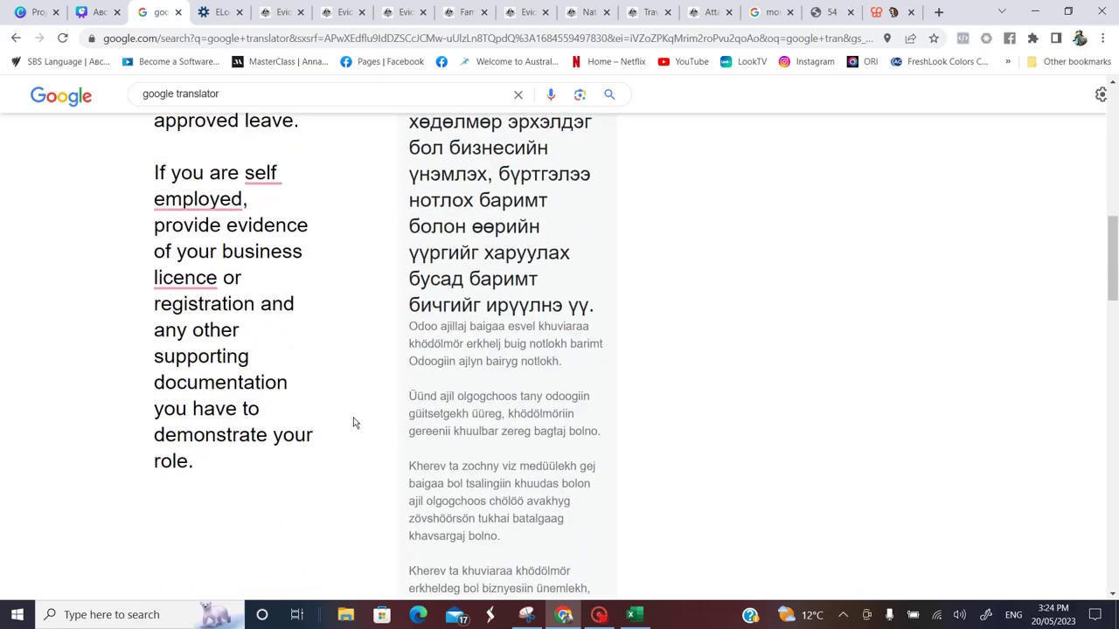
# Back in the visa application, set the document type for the current employment evidence to Payslip.
pyautogui.click(218, 12)
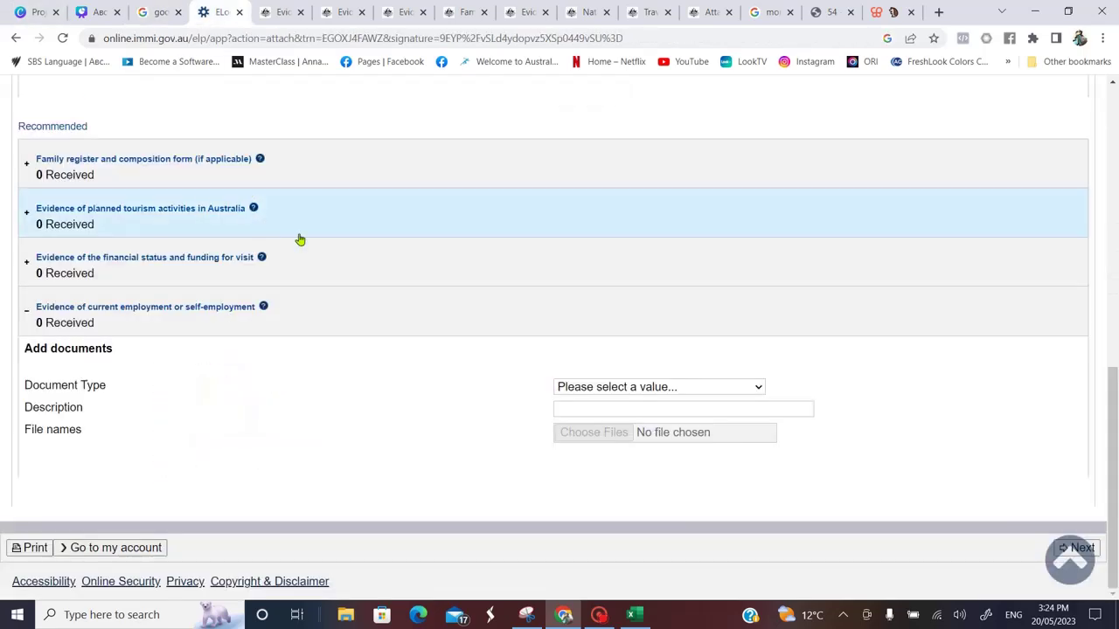
pyautogui.click(759, 388)
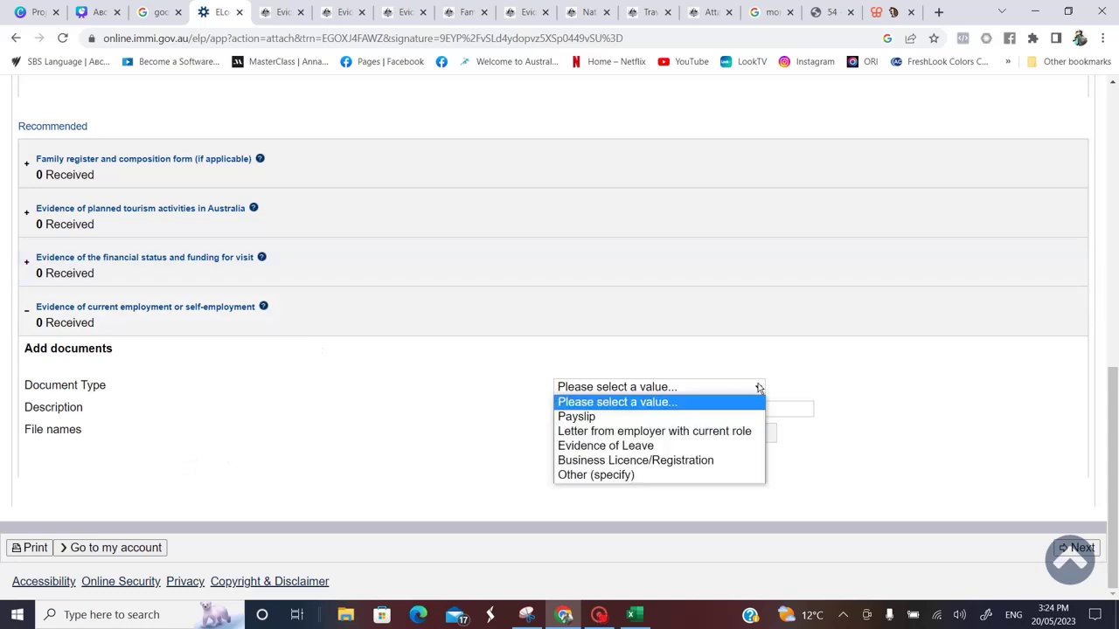
pyautogui.click(627, 418)
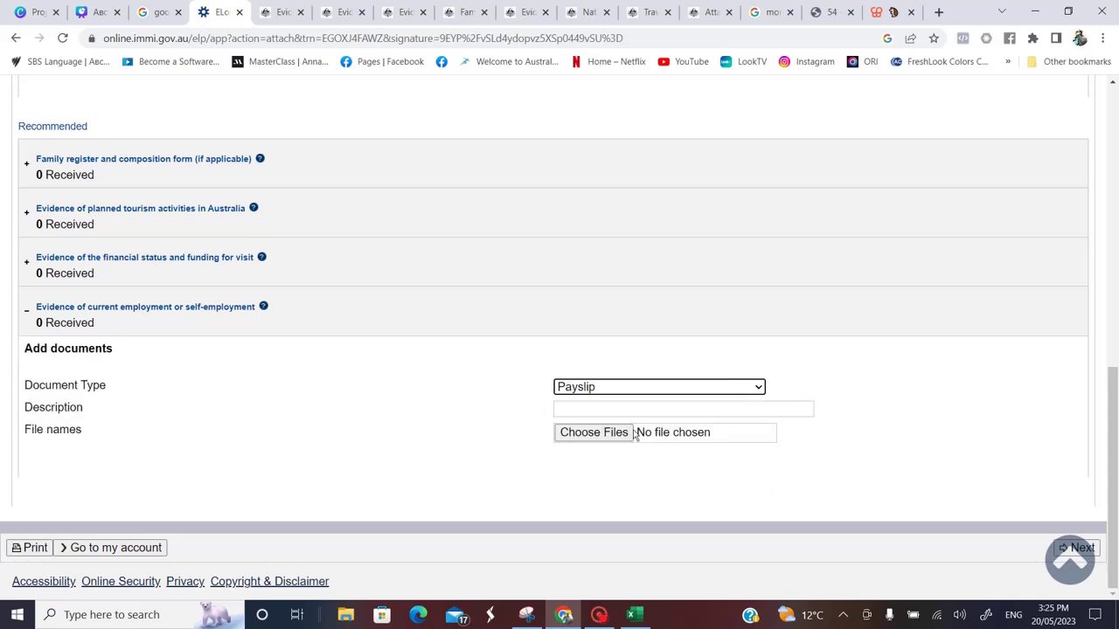
# Set the document type for the current employment or self-employment evidence to Other (specify).
pyautogui.click(758, 388)
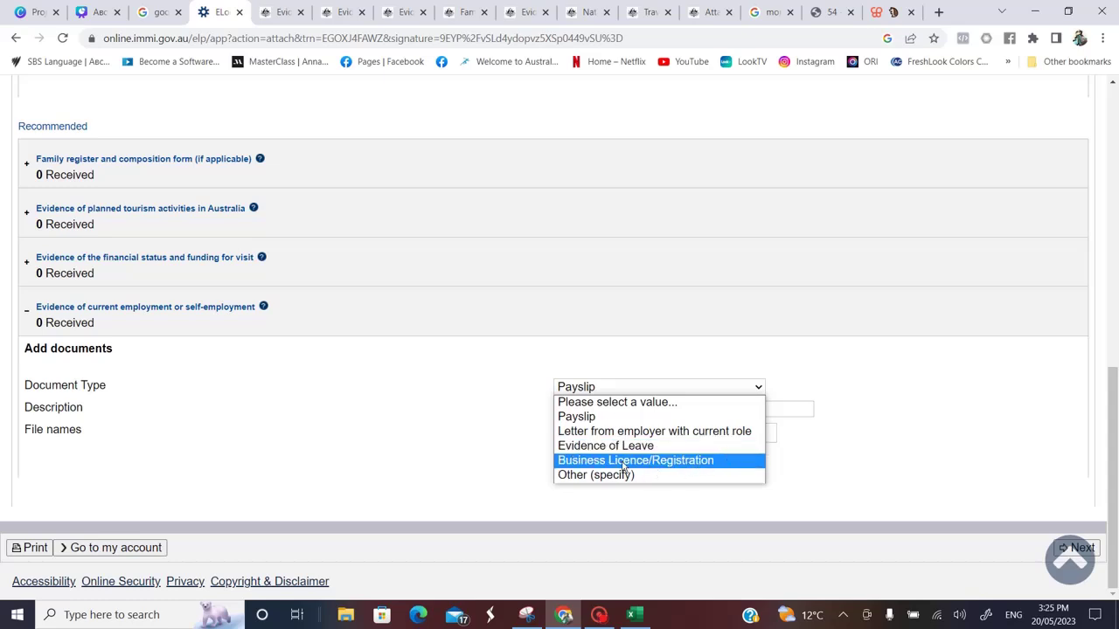
pyautogui.click(734, 476)
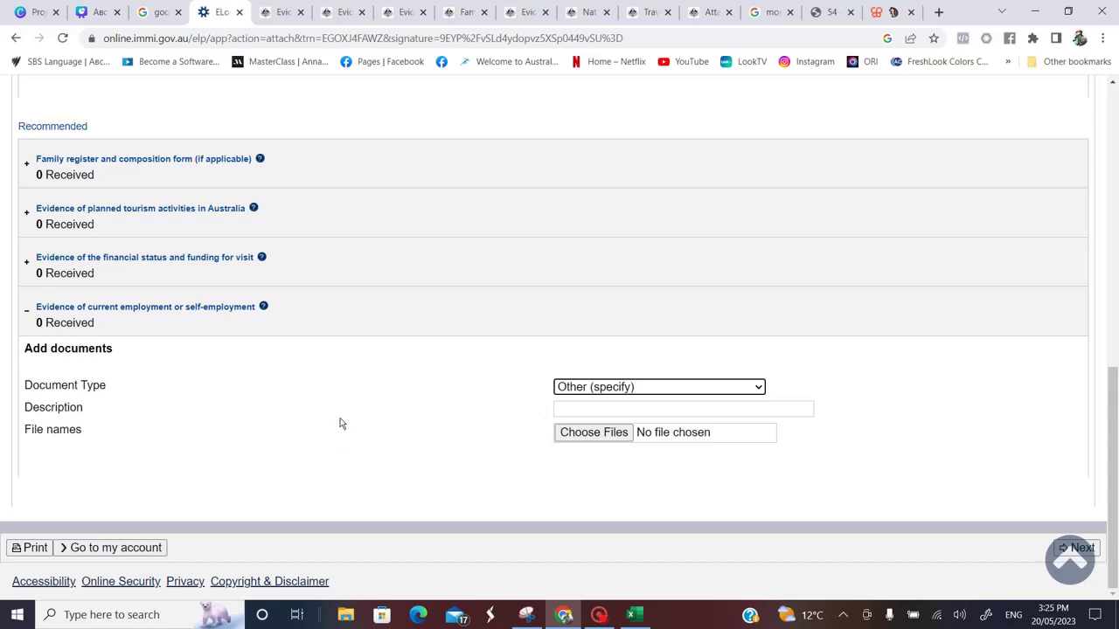
# Collapse the sections for the applicant's previous travel evidence and the current employment or self-employment evidence.
pyautogui.scroll(2, 324, 422)
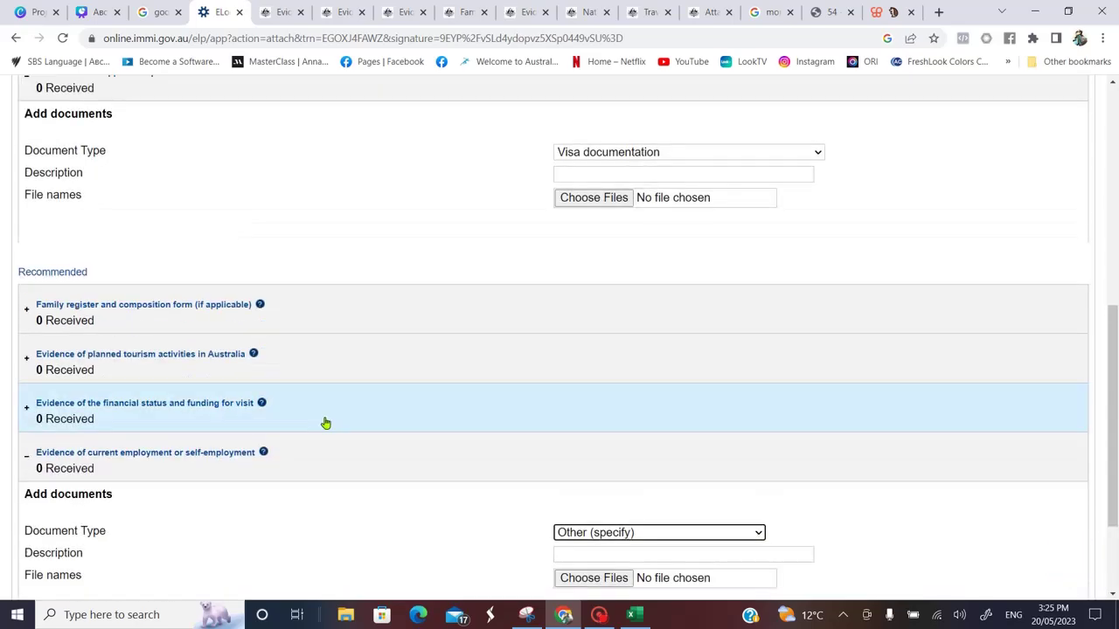
pyautogui.scroll(6, 325, 422)
pyautogui.scroll(-3, 324, 422)
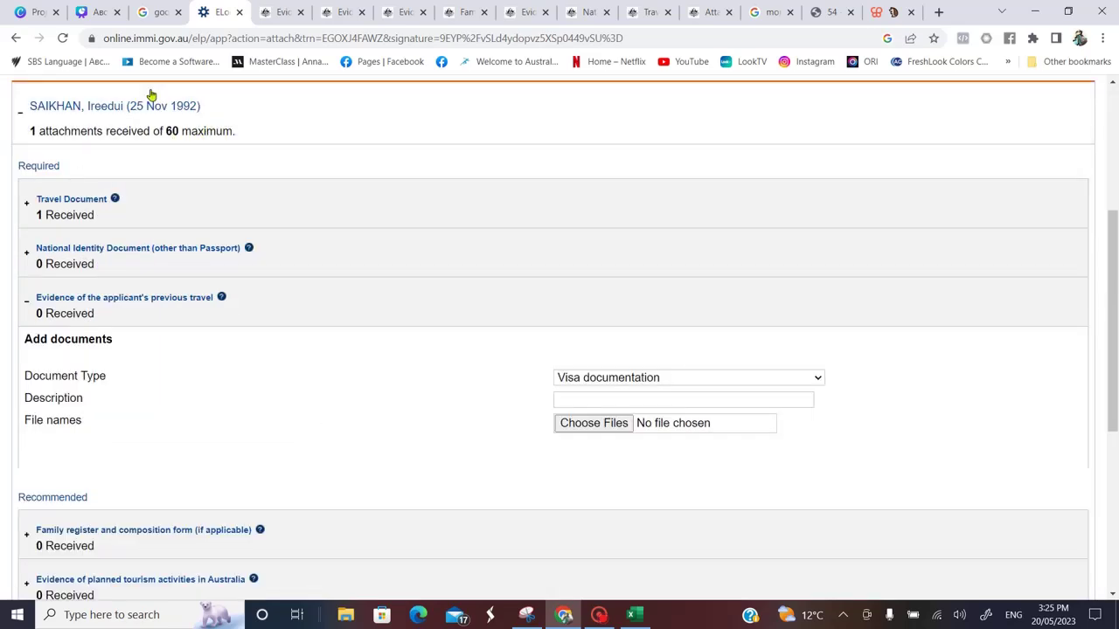
pyautogui.click(26, 386)
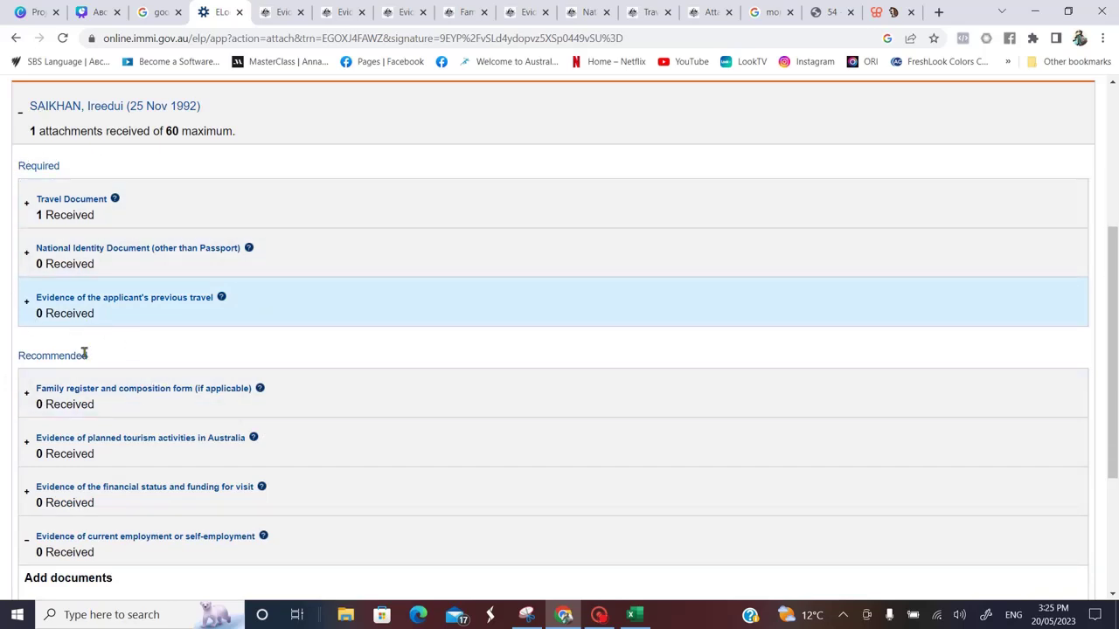
pyautogui.scroll(-1, 43, 507)
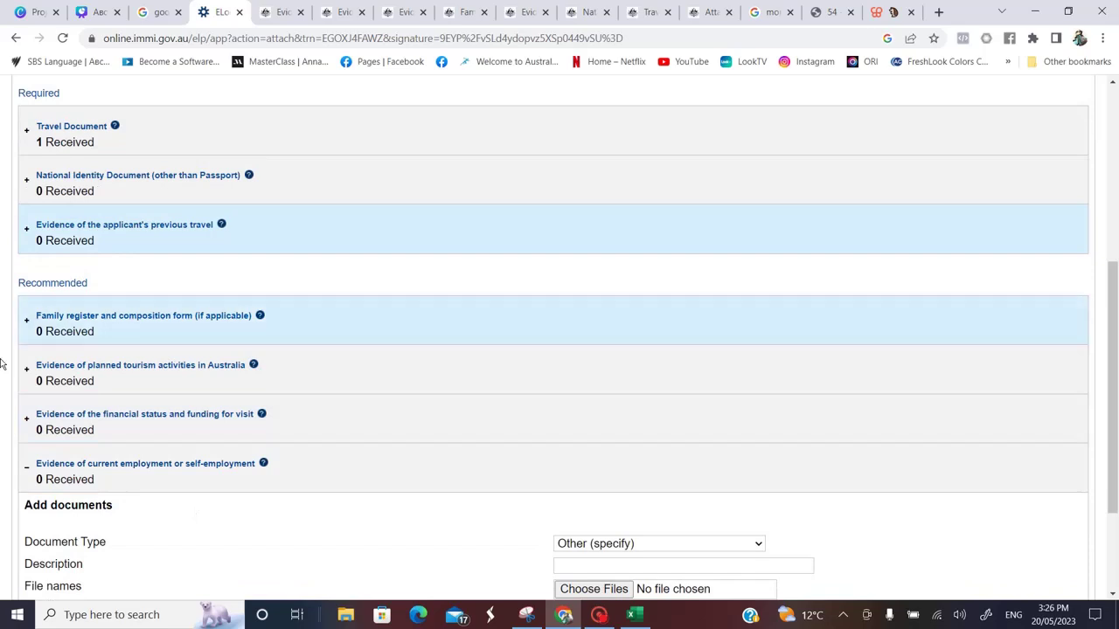
pyautogui.scroll(-2, 131, 520)
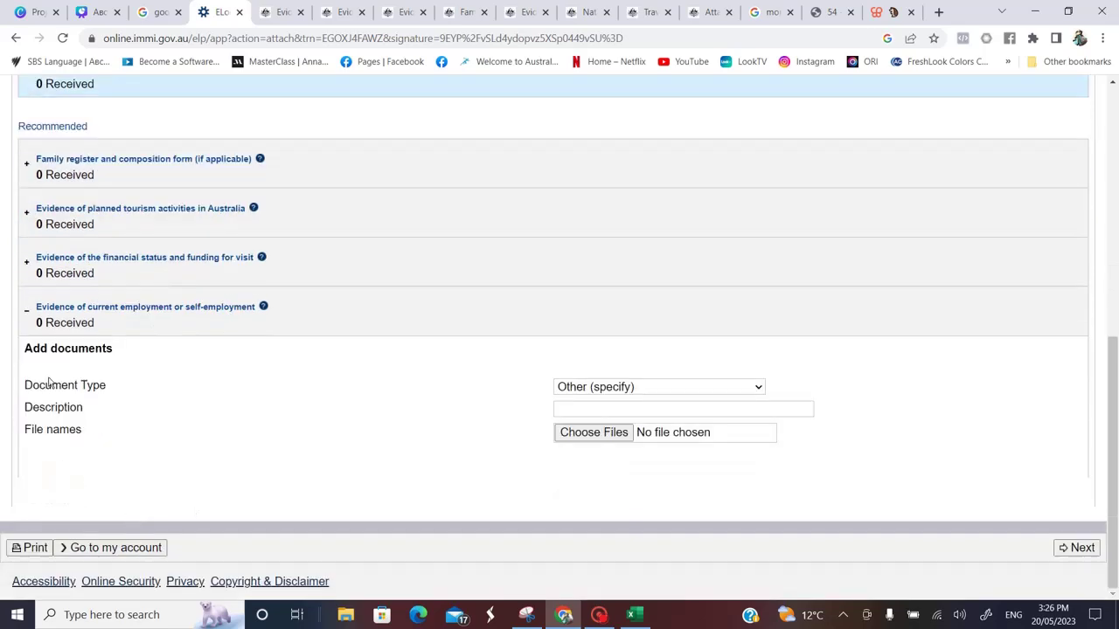
pyautogui.click(27, 313)
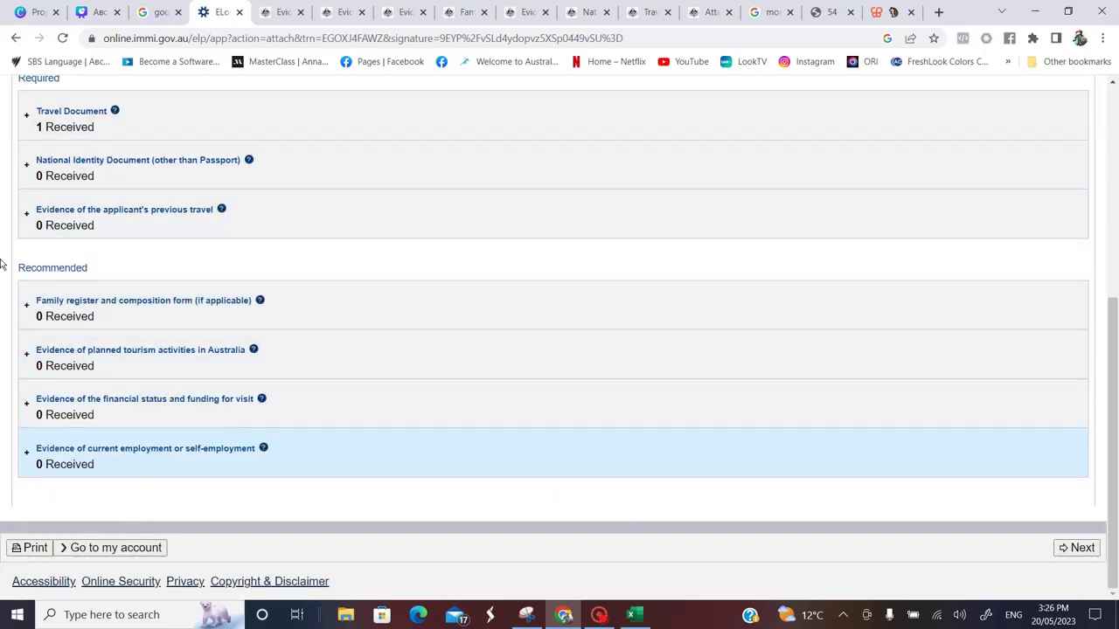
# Open the printable record of responses and review the applicant, contact, employment, health and character declaration answers.
pyautogui.click(33, 548)
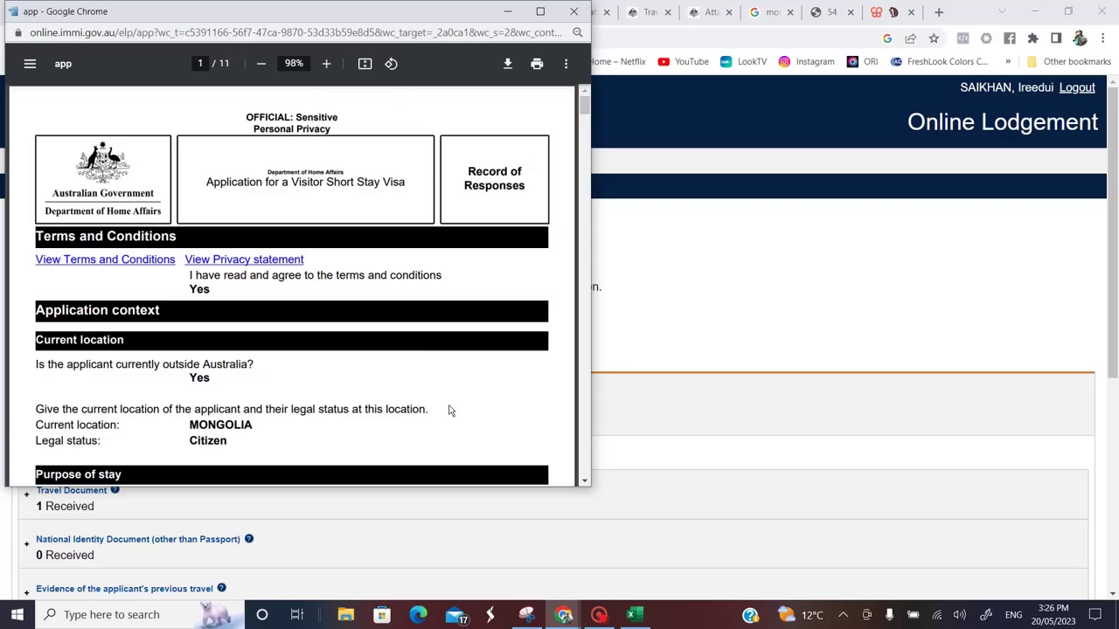
pyautogui.scroll(-2, 450, 410)
pyautogui.scroll(-20, 450, 410)
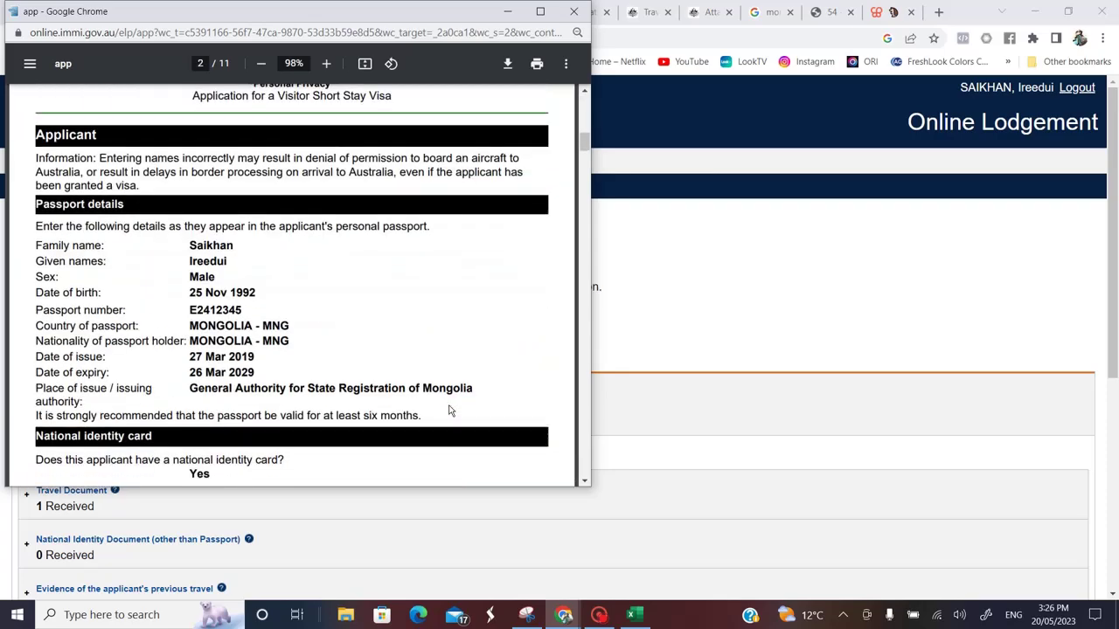
pyautogui.scroll(-20, 451, 409)
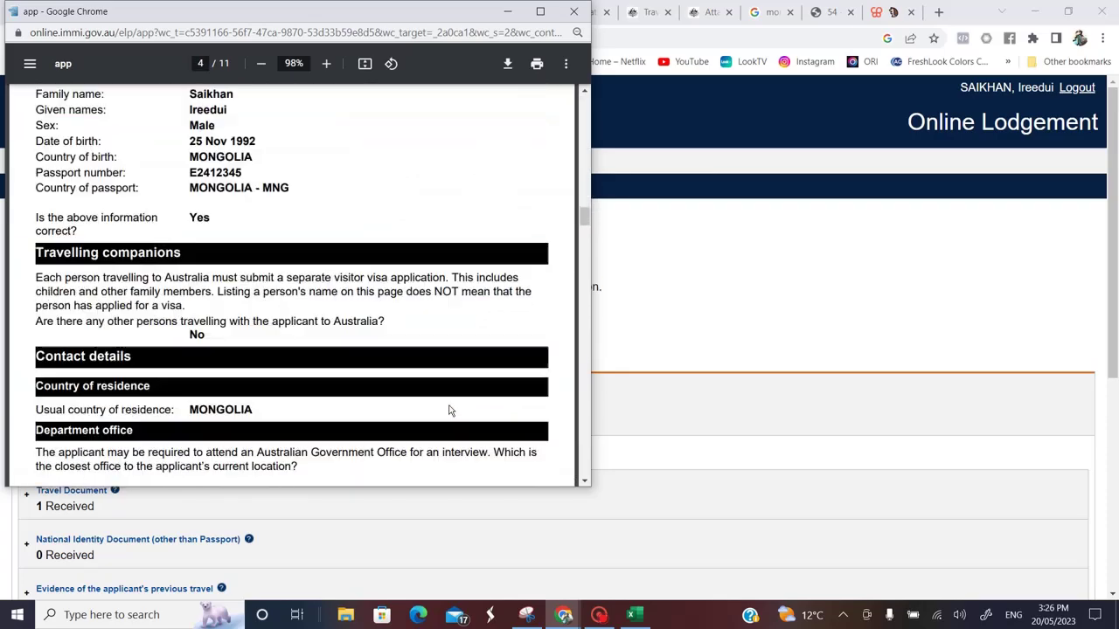
pyautogui.scroll(-10, 451, 409)
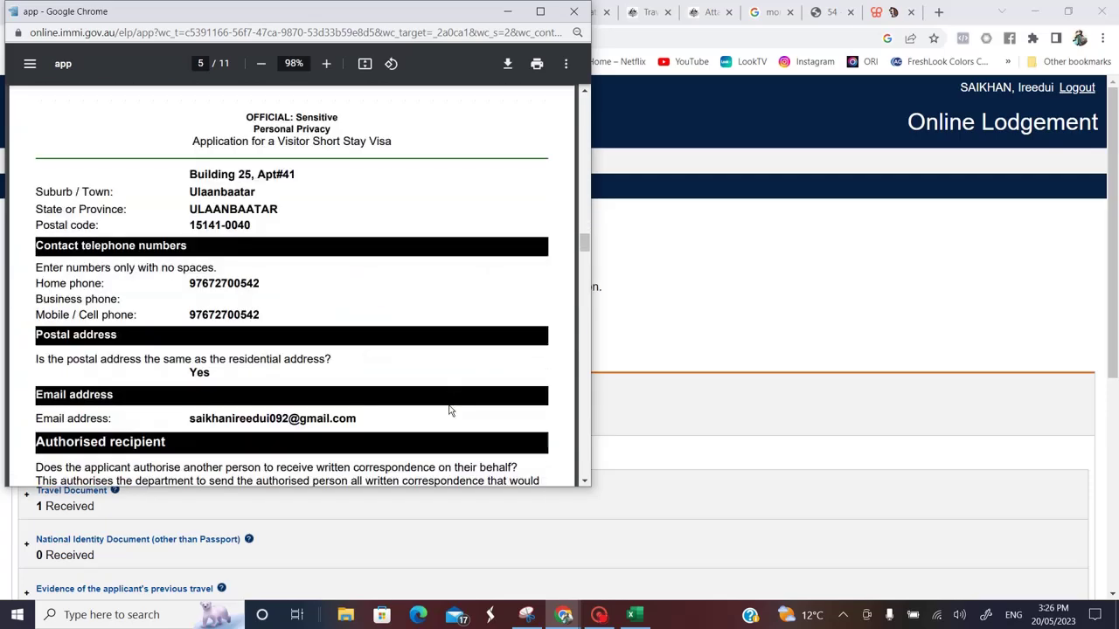
pyautogui.scroll(-20, 450, 409)
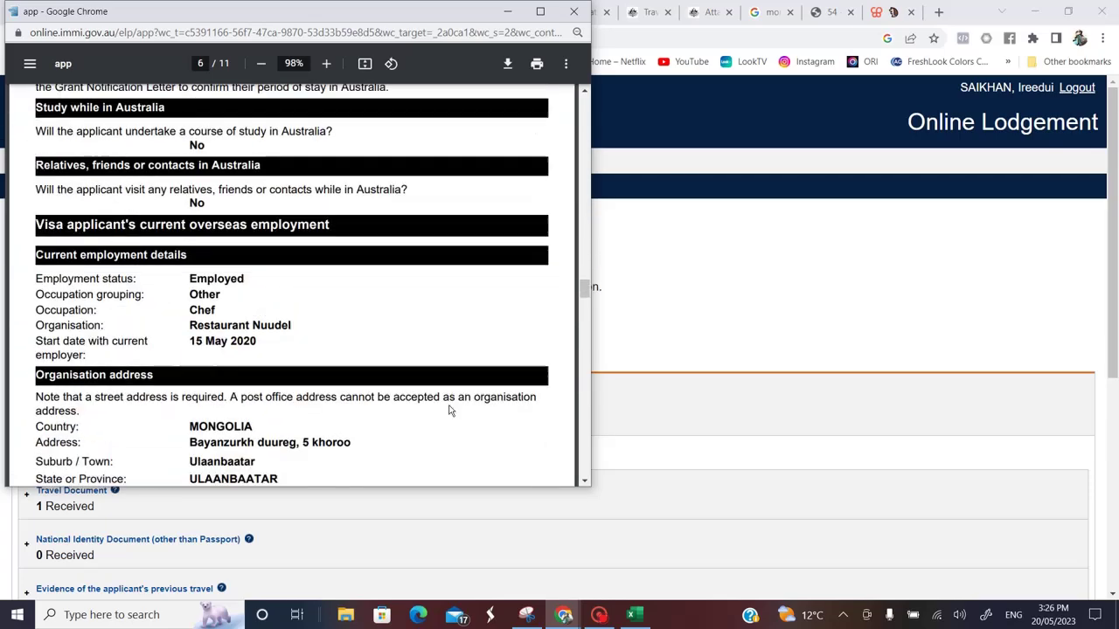
pyautogui.scroll(-3, 451, 409)
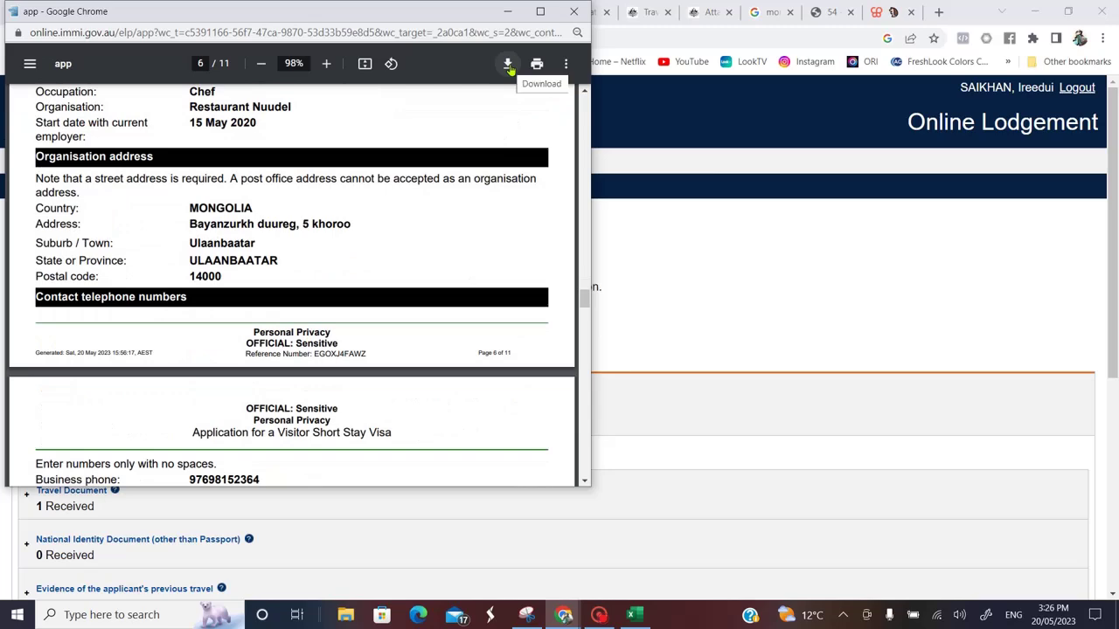
pyautogui.scroll(-4, 326, 416)
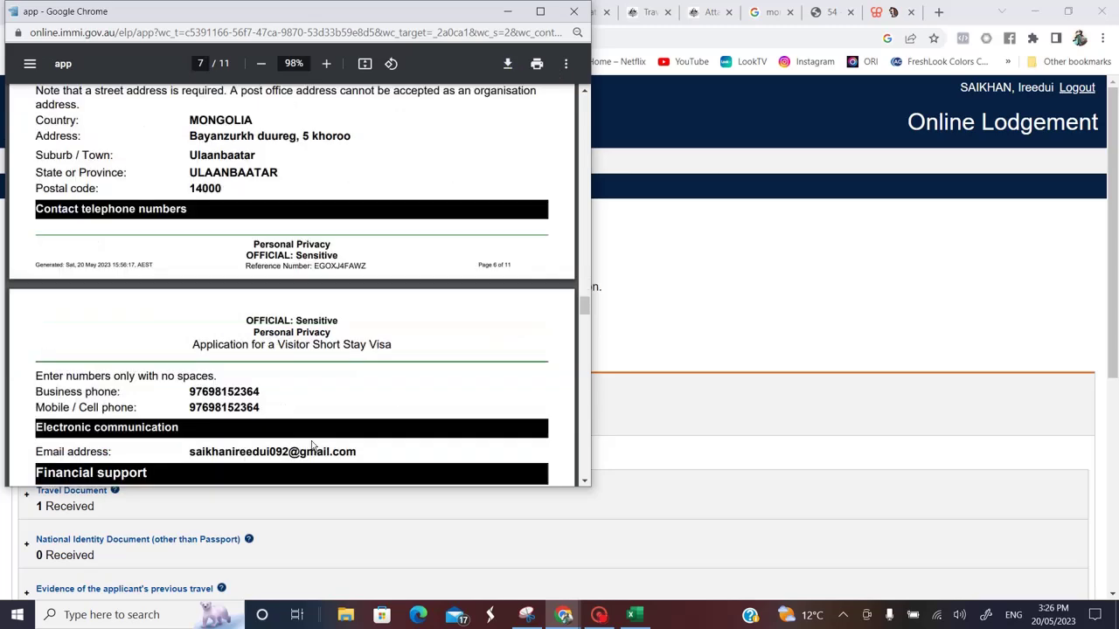
pyautogui.scroll(-5, 404, 405)
pyautogui.scroll(-4, 404, 406)
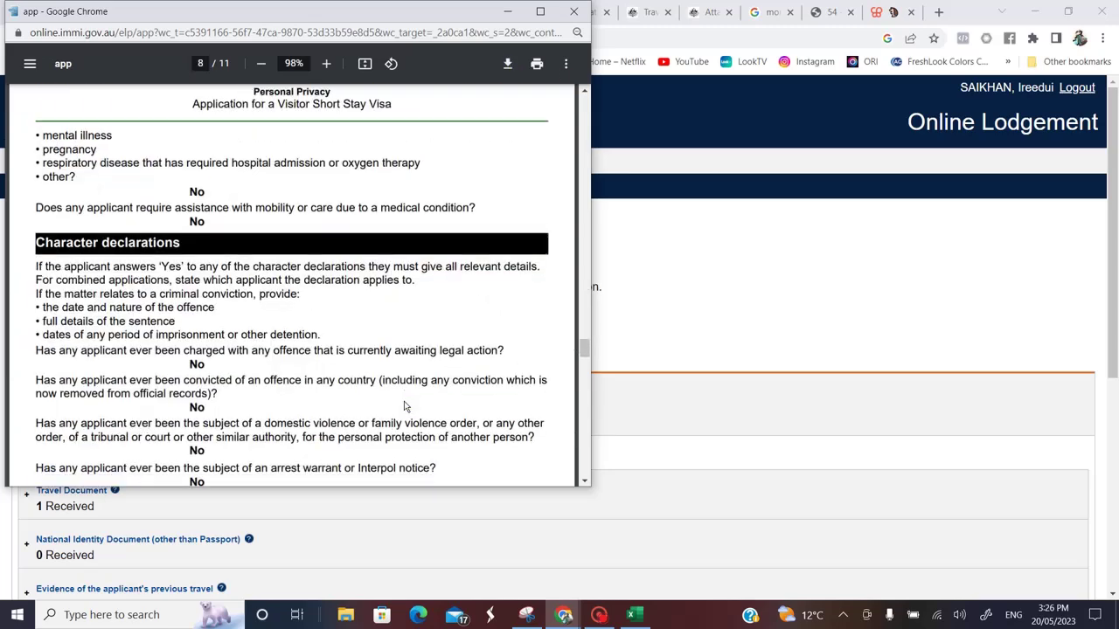
# Return to the Attach documents page, try to proceed, read the Providing supporting evidence notice and cancel it.
pyautogui.click(712, 492)
pyautogui.scroll(-5, 711, 492)
pyautogui.click(1079, 548)
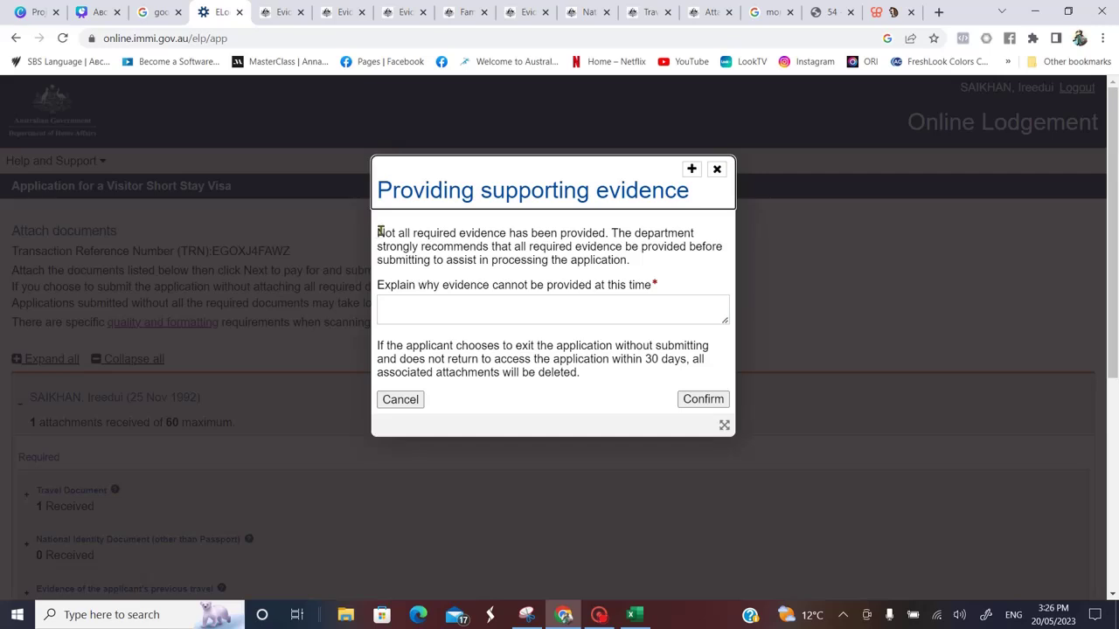
pyautogui.click(566, 246)
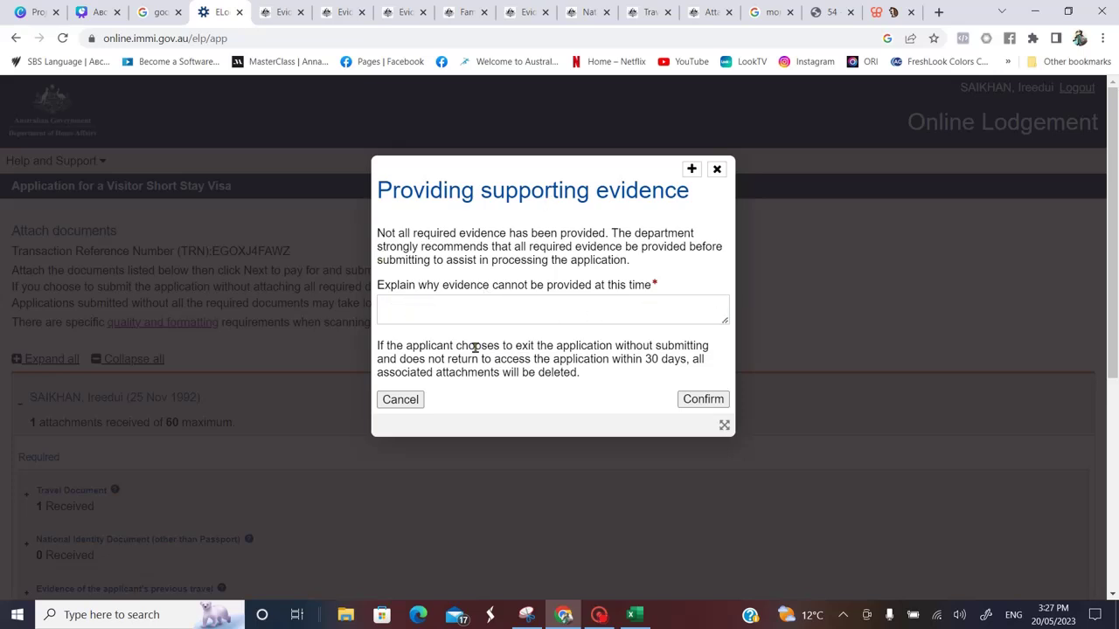
pyautogui.click(401, 399)
# Check the attachments in the required and recommended sections and proceed to the Submit Application page.
pyautogui.scroll(-4, 428, 500)
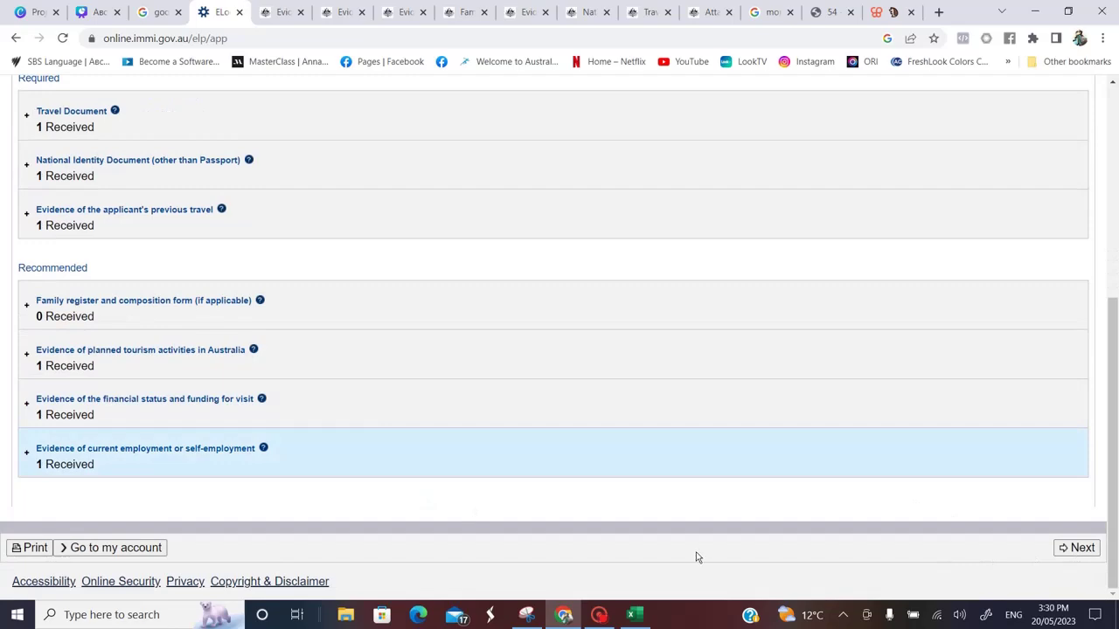
pyautogui.scroll(5, 619, 482)
pyautogui.scroll(-5, 619, 482)
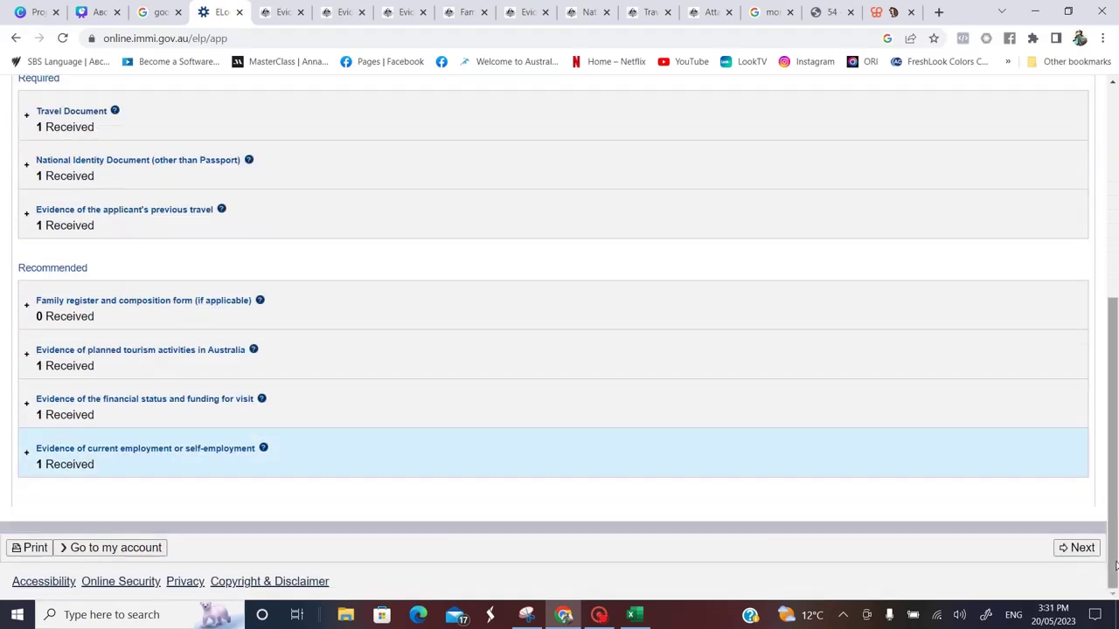
pyautogui.click(1081, 549)
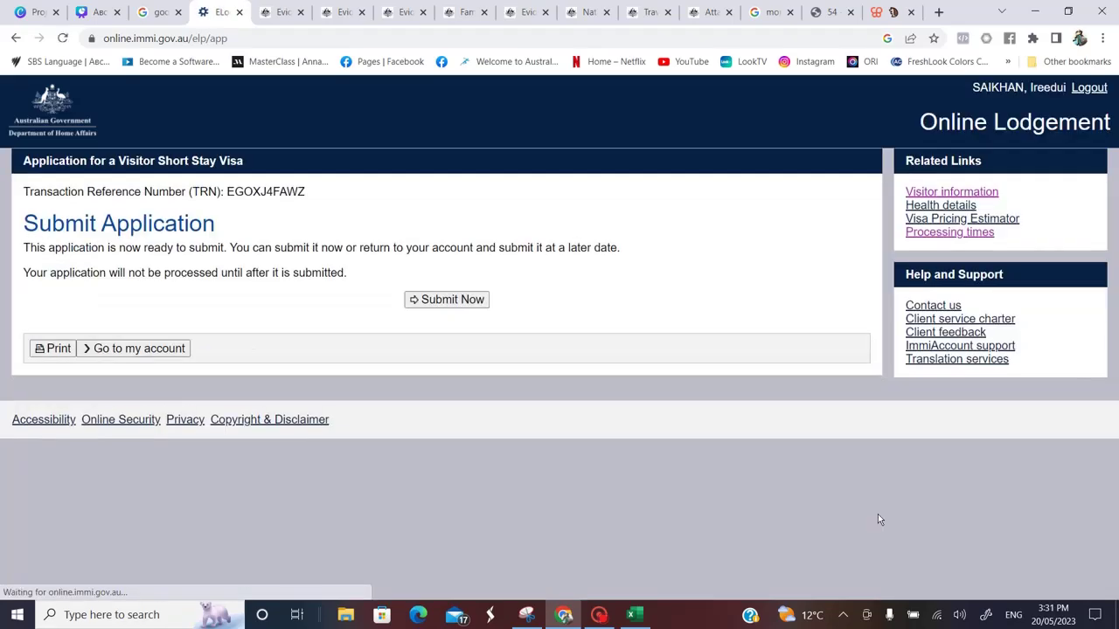